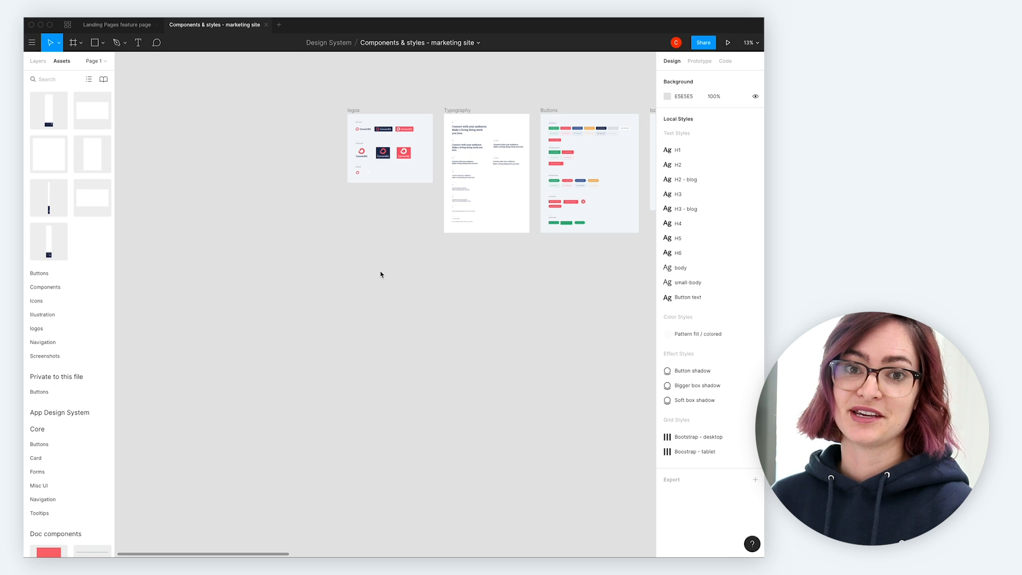
# Create a new design file and make a component from a rectangle of about 298 × 229 drawn on its canvas.
pyautogui.hscroll(10, 381, 275)
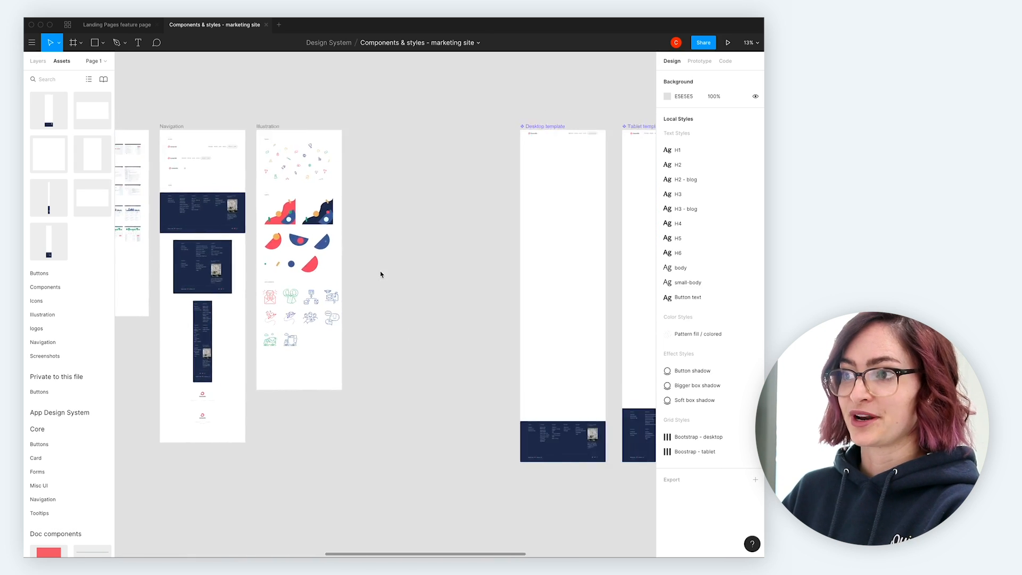
pyautogui.hscroll(2, 380, 274)
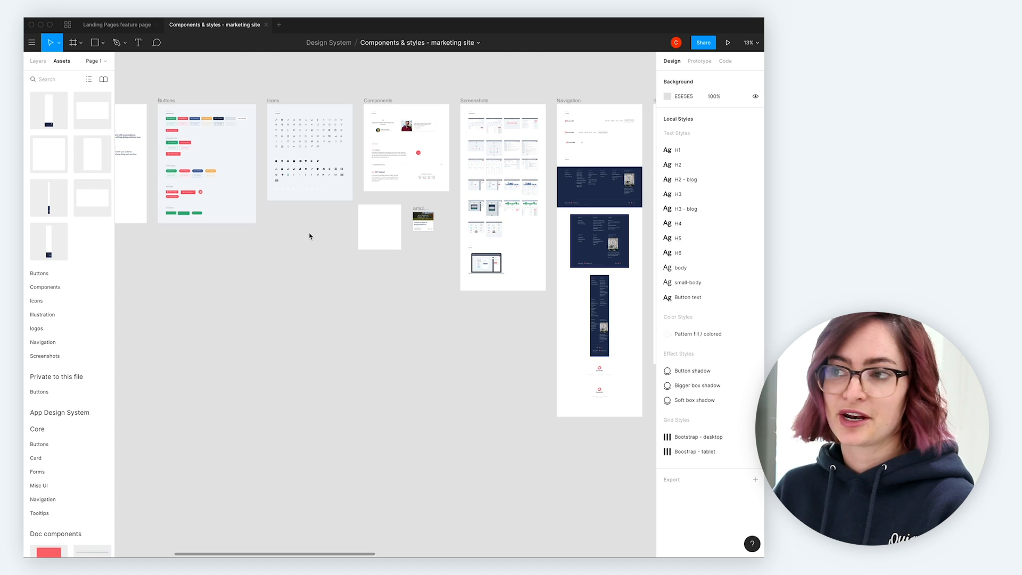
pyautogui.click(280, 26)
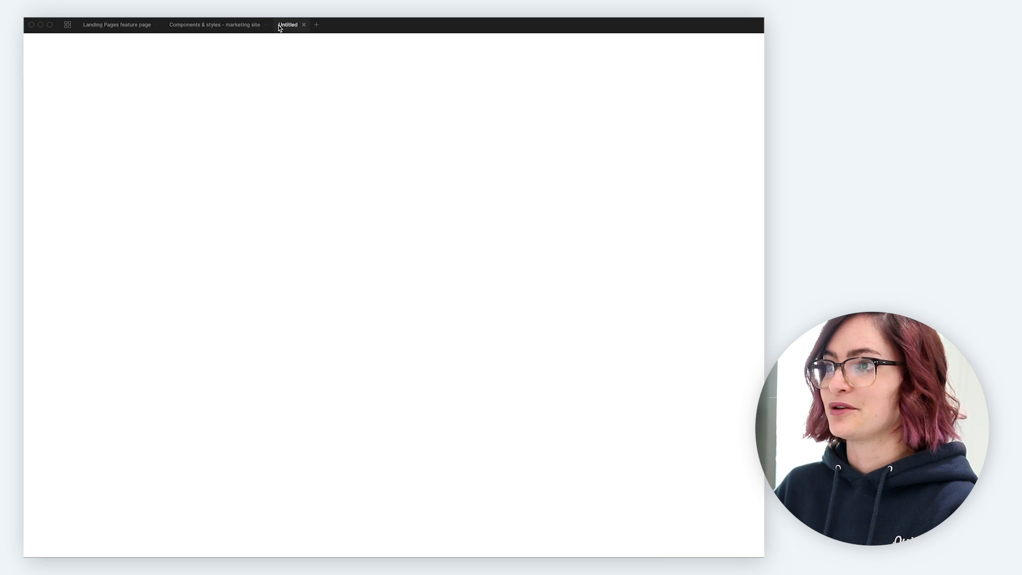
pyautogui.press('r')
pyautogui.moveTo(298, 157); pyautogui.dragTo(435, 262)
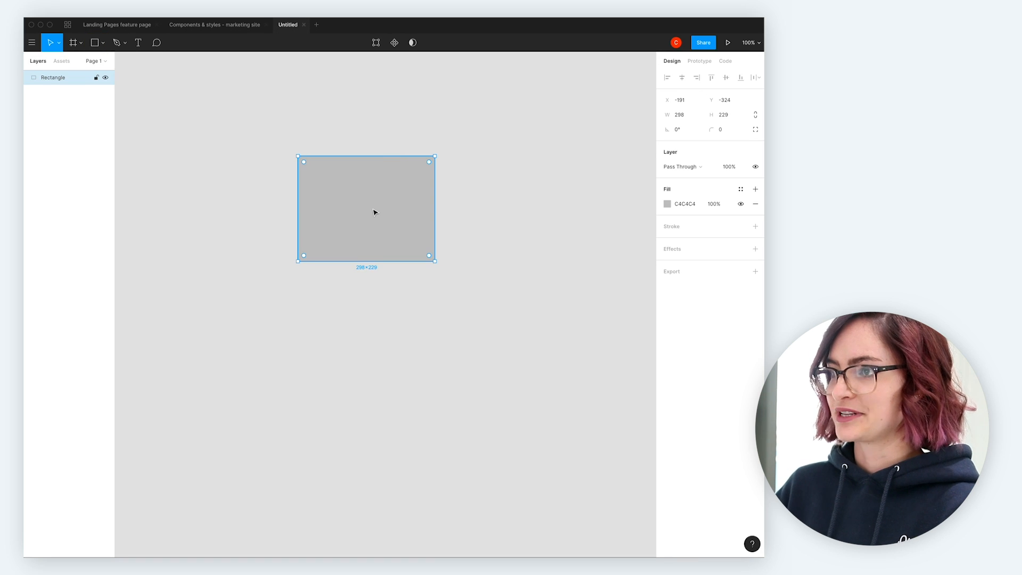
pyautogui.press('super+alt+k')
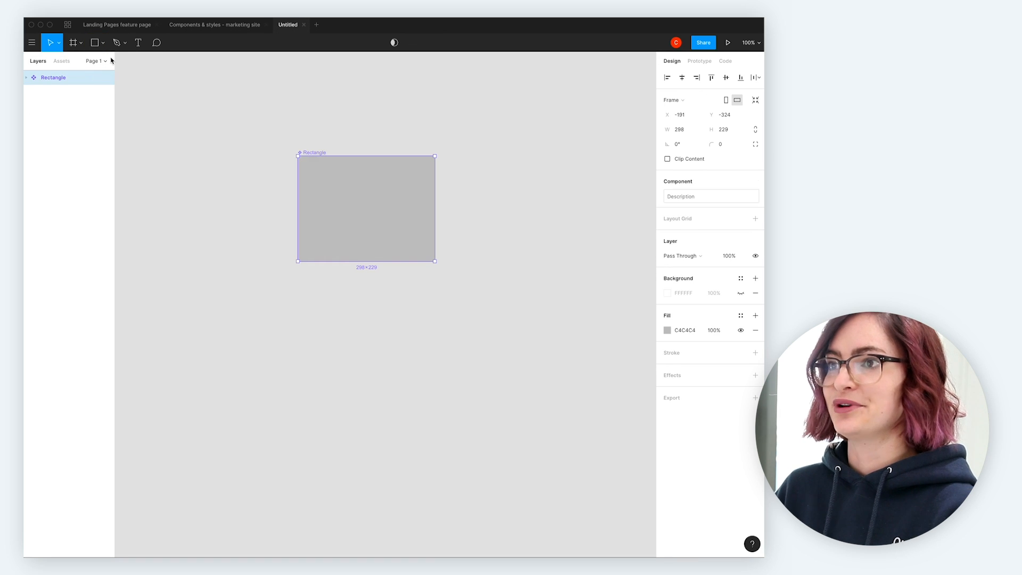
# Show the new file's component assets and open its team library.
pyautogui.click(67, 63)
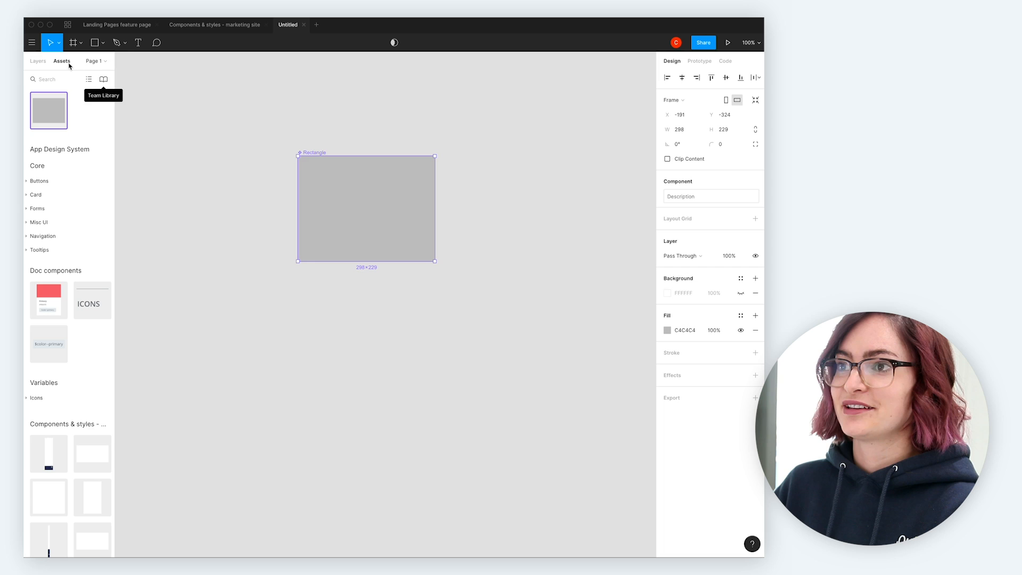
pyautogui.click(103, 80)
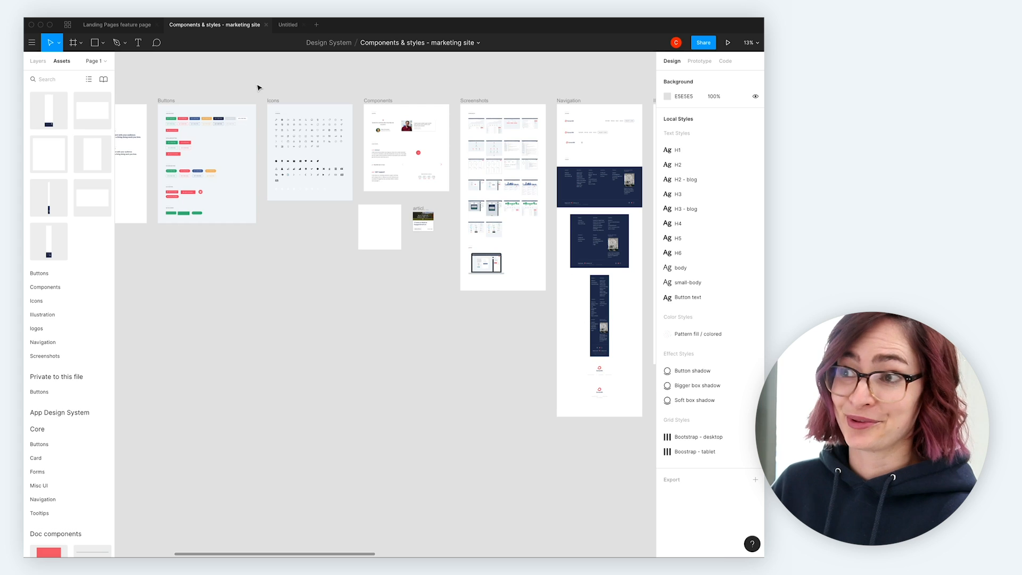
# Look across the component frames in the Components & styles - marketing site file.
pyautogui.hscroll(-10, 255, 87)
pyautogui.hscroll(15, 257, 87)
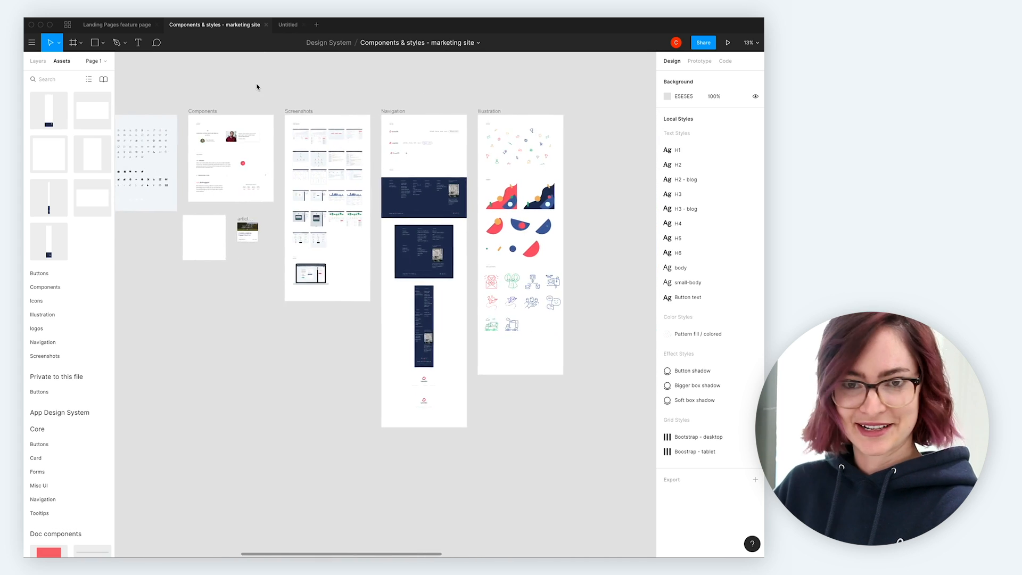
pyautogui.hscroll(-4, 257, 87)
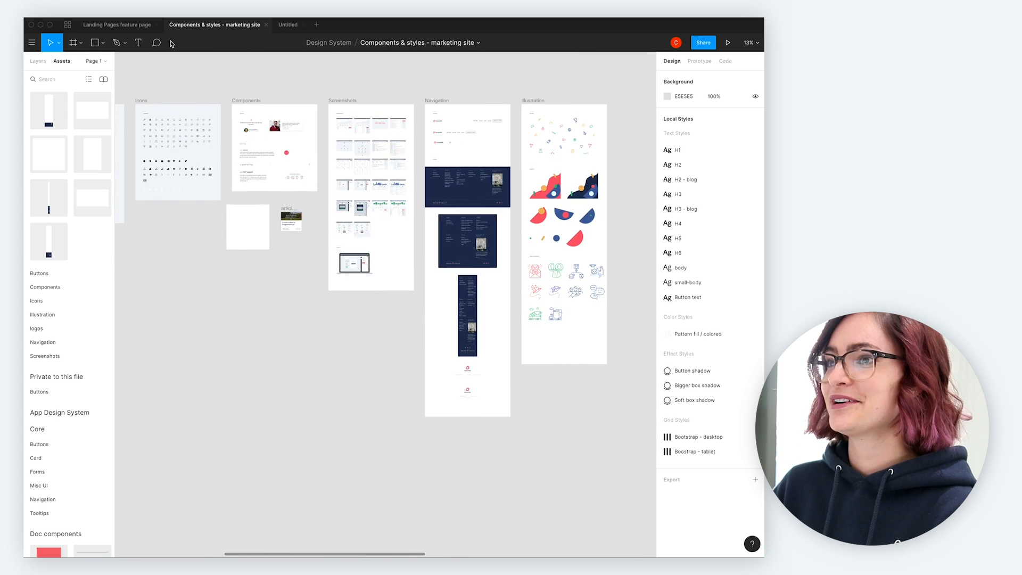
# Browse the components and icons available to the Landing Pages feature page file.
pyautogui.click(97, 25)
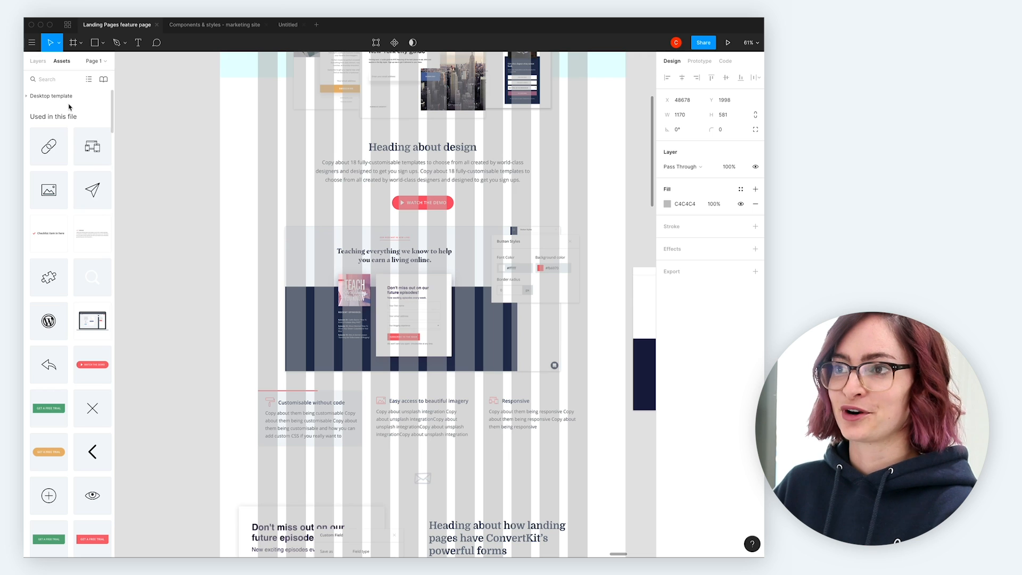
pyautogui.scroll(-15, 86, 208)
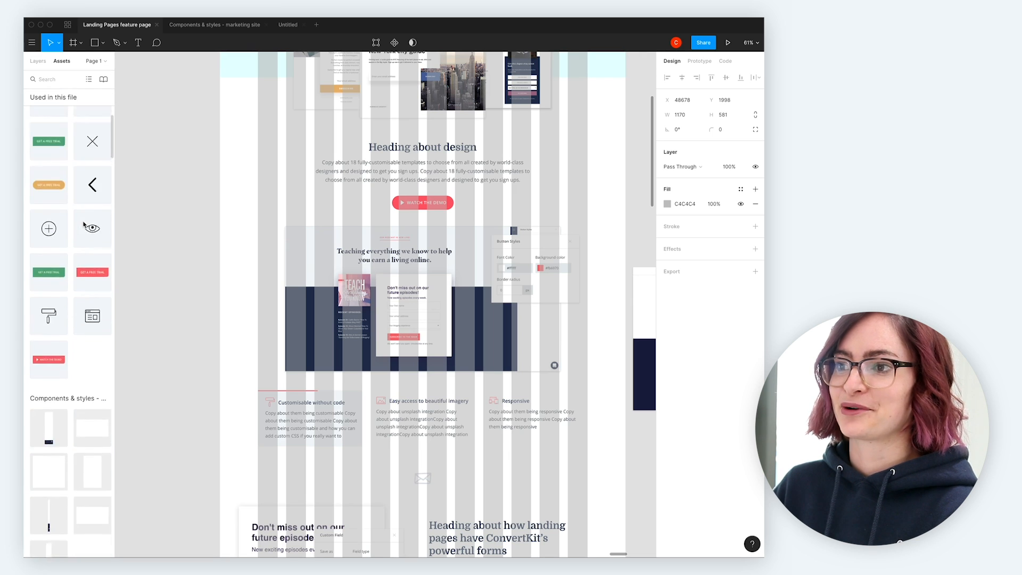
pyautogui.scroll(-20, 83, 224)
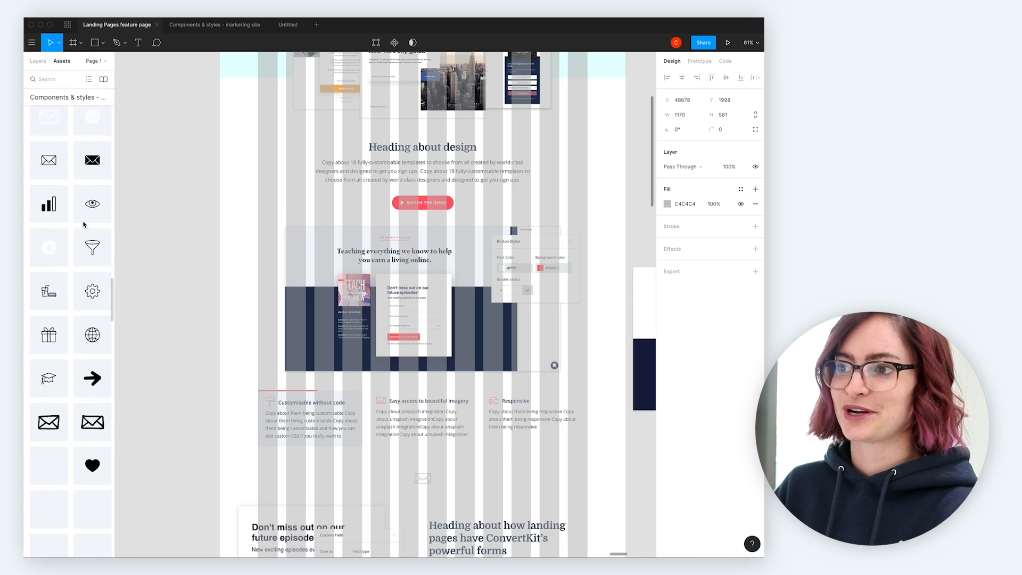
pyautogui.scroll(-10, 84, 224)
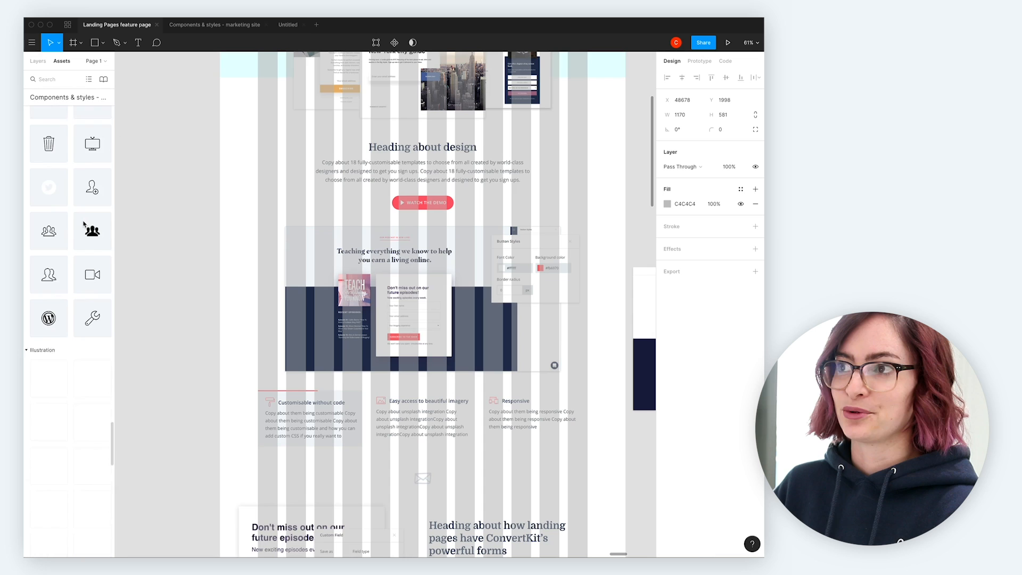
# Return to the Components & styles - marketing site file and review its logos, typography, buttons and icons frames.
pyautogui.click(218, 25)
pyautogui.hscroll(-20, 266, 209)
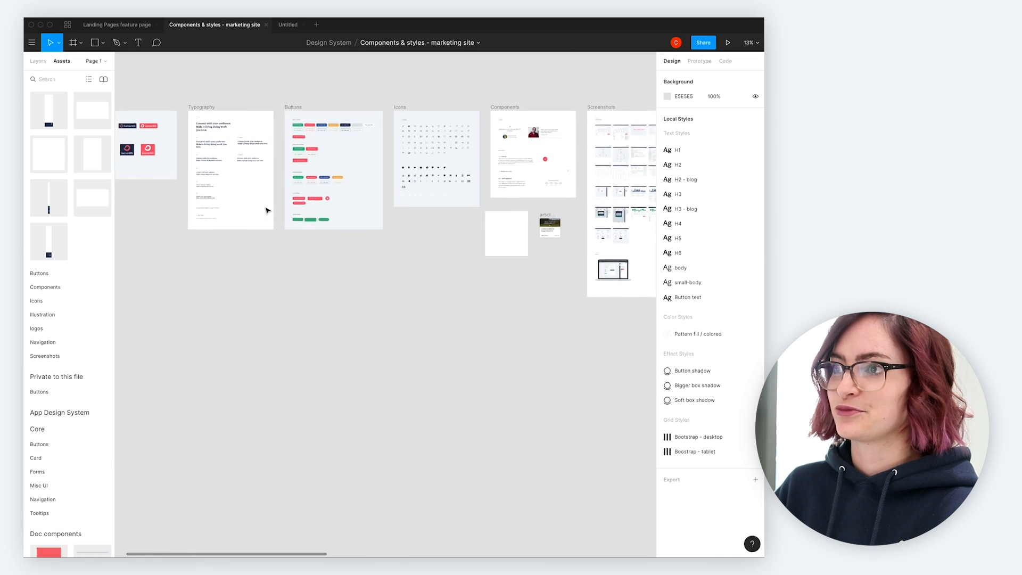
pyautogui.hscroll(-2, 267, 210)
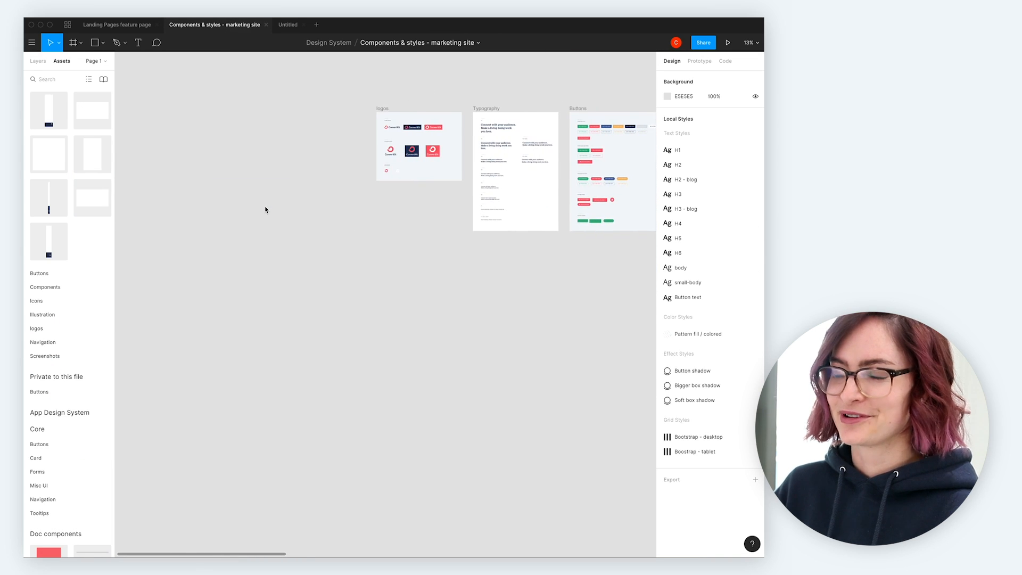
pyautogui.hscroll(15, 266, 210)
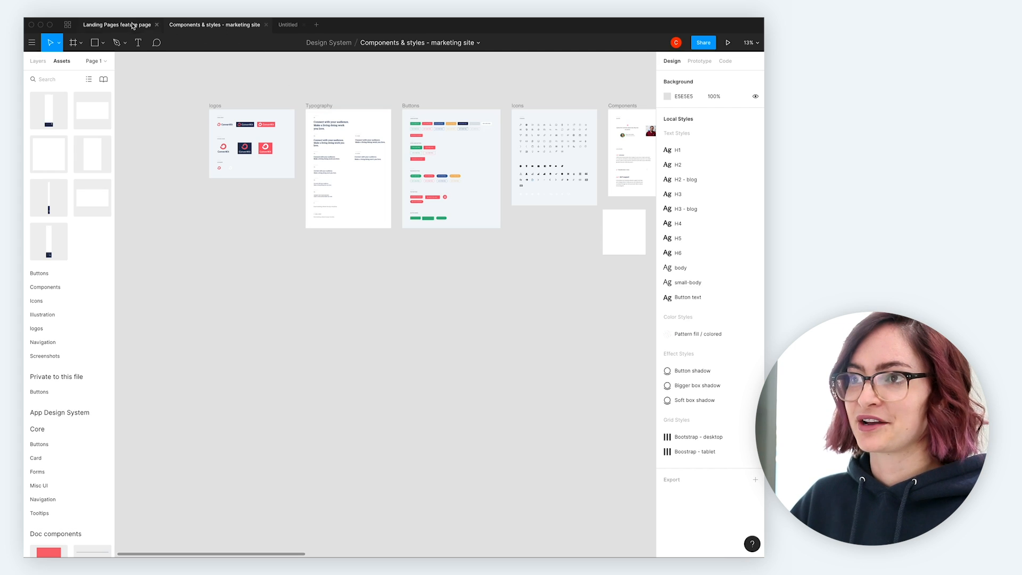
# View the App Design System project, and open the ConvertKit colors file from the Design System project.
pyautogui.click(68, 25)
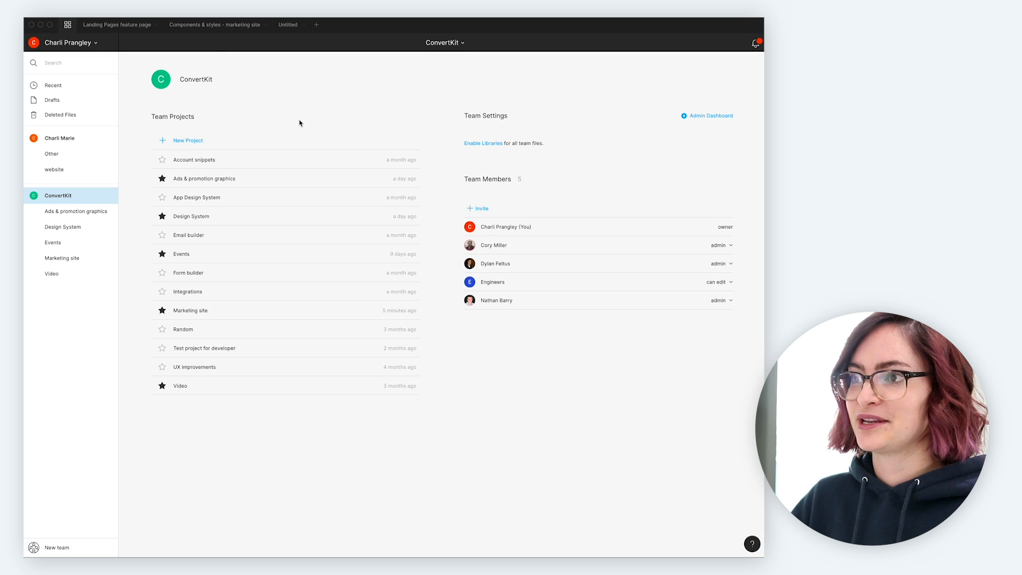
pyautogui.click(200, 199)
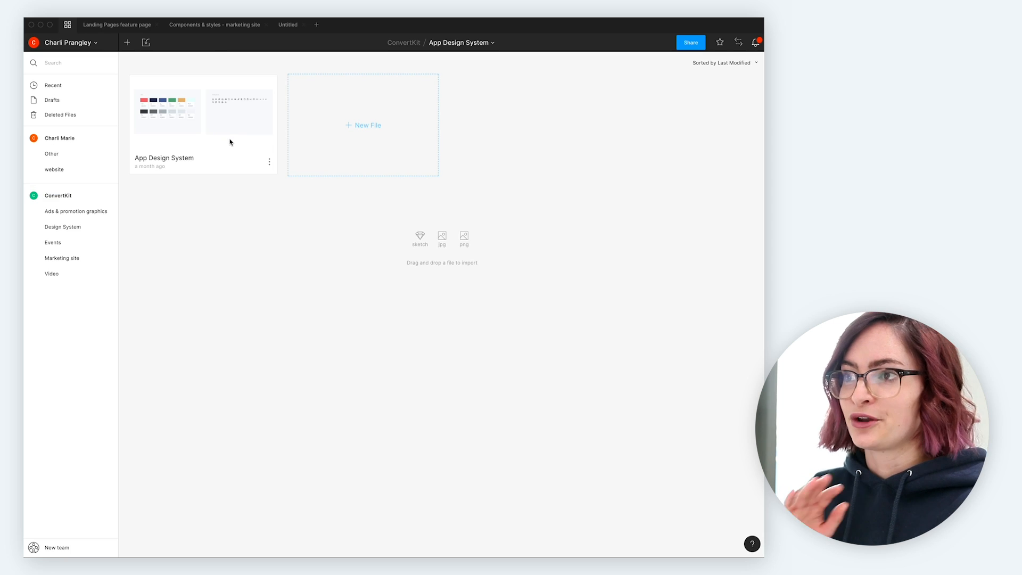
pyautogui.click(68, 227)
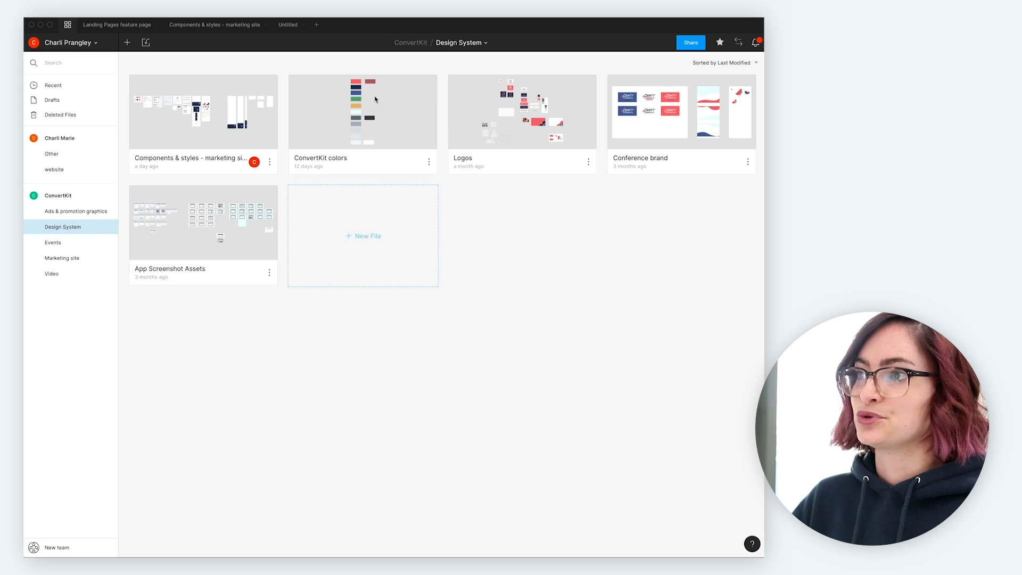
pyautogui.doubleClick(405, 99)
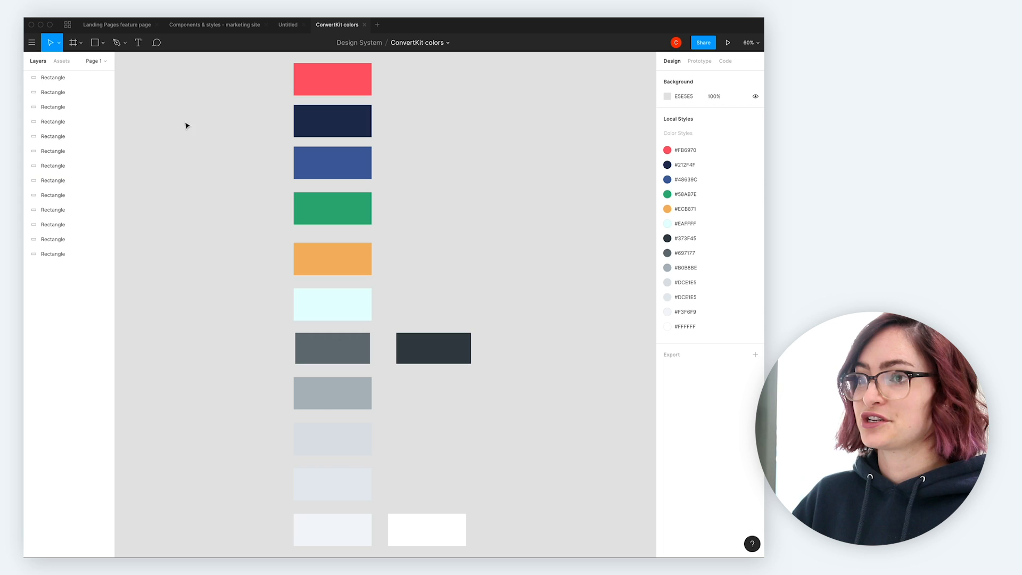
# Check the ConvertKit colors file's entry in the team library and inspect its color swatches and local color styles.
pyautogui.click(338, 82)
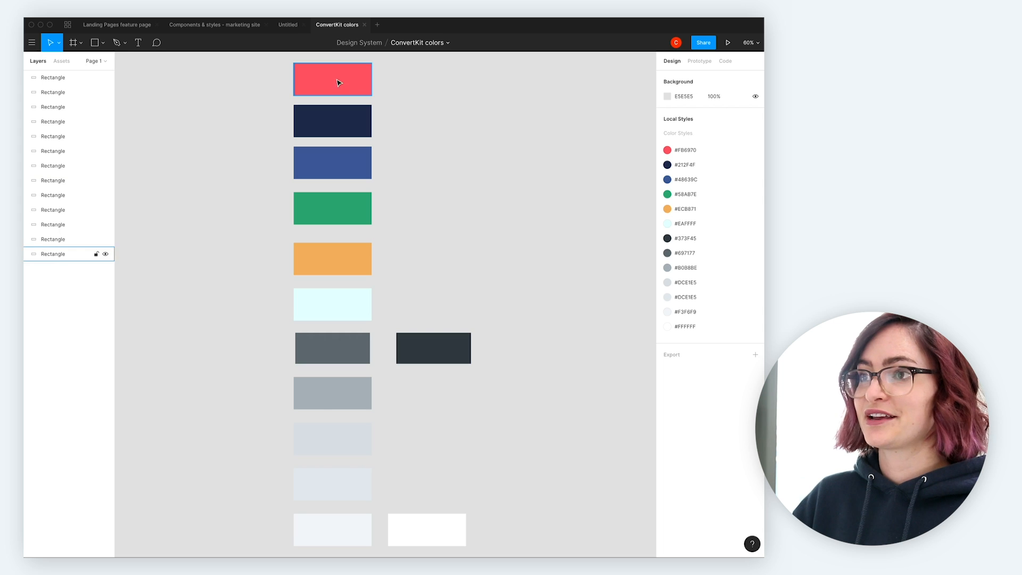
pyautogui.click(196, 90)
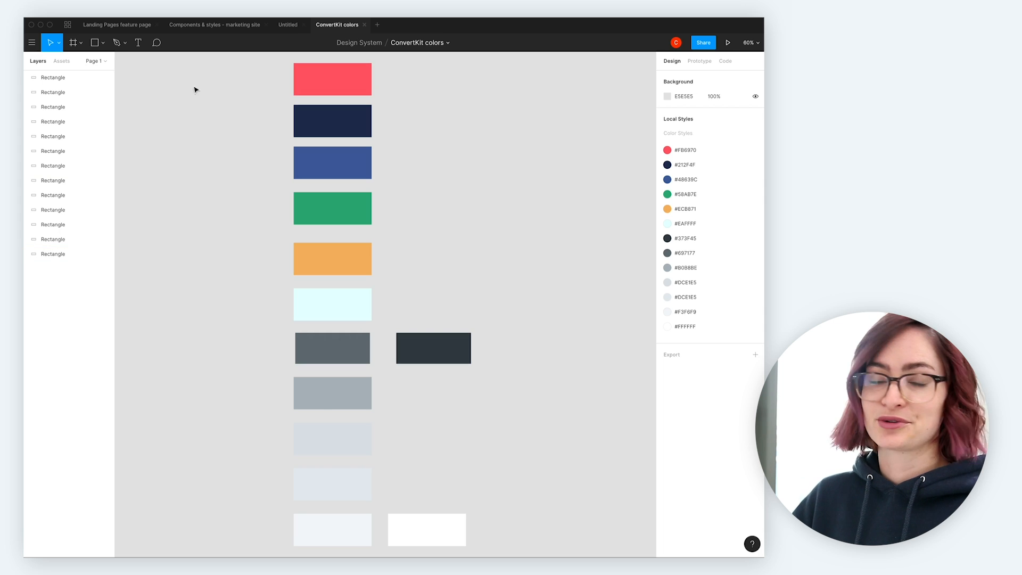
pyautogui.click(59, 61)
pyautogui.click(103, 79)
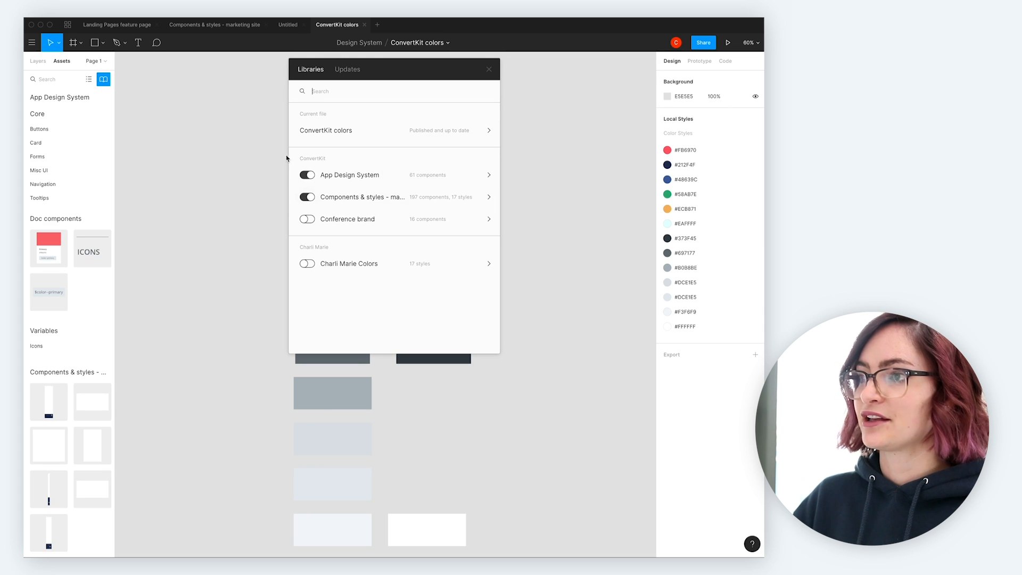
pyautogui.click(221, 174)
pyautogui.click(336, 89)
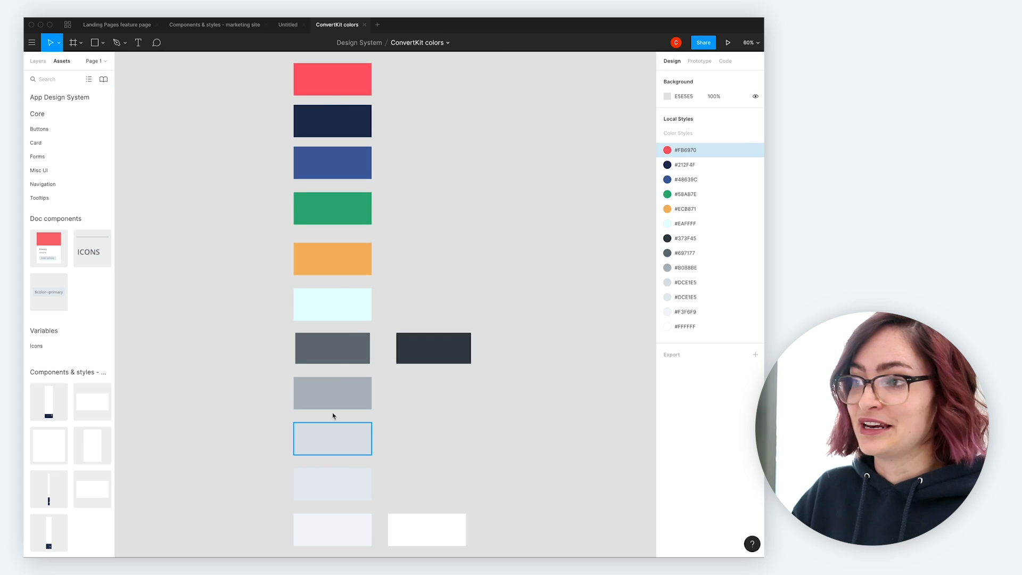
pyautogui.moveTo(687, 152)
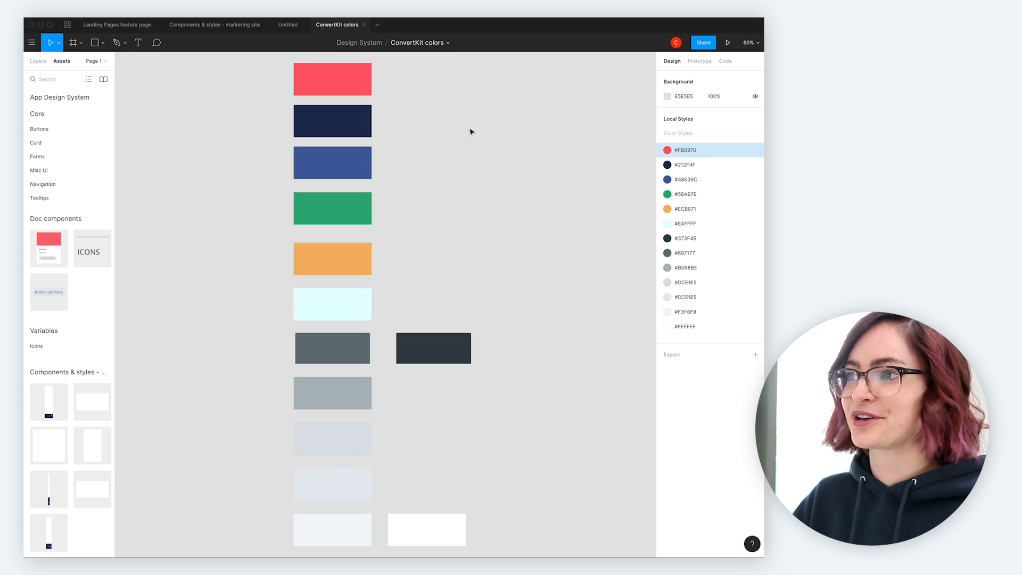
# Draw a rectangle of about 371 × 152 beside the navy swatch and fill it with 722929.
pyautogui.click(96, 43)
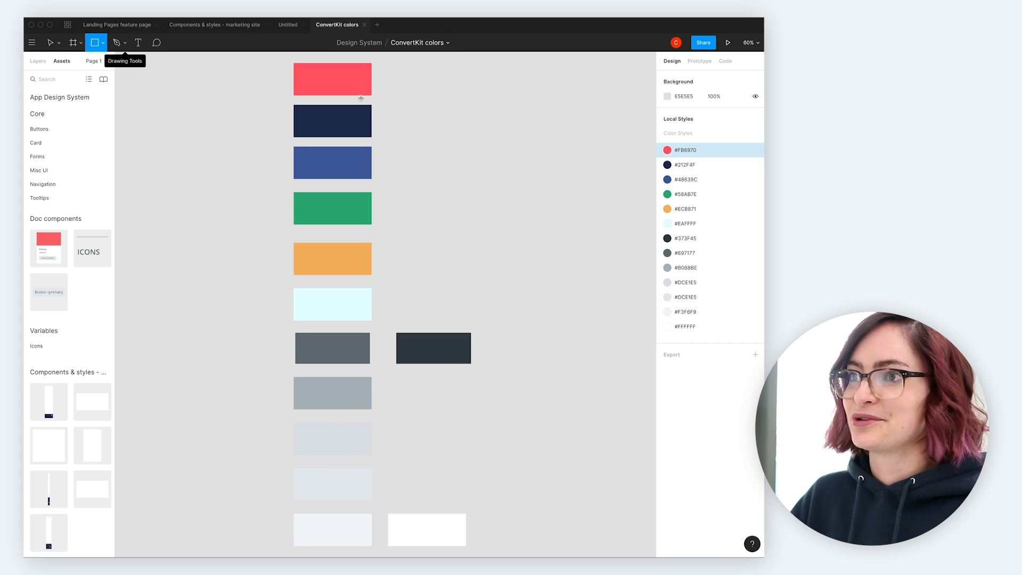
pyautogui.moveTo(397, 105); pyautogui.dragTo(498, 147)
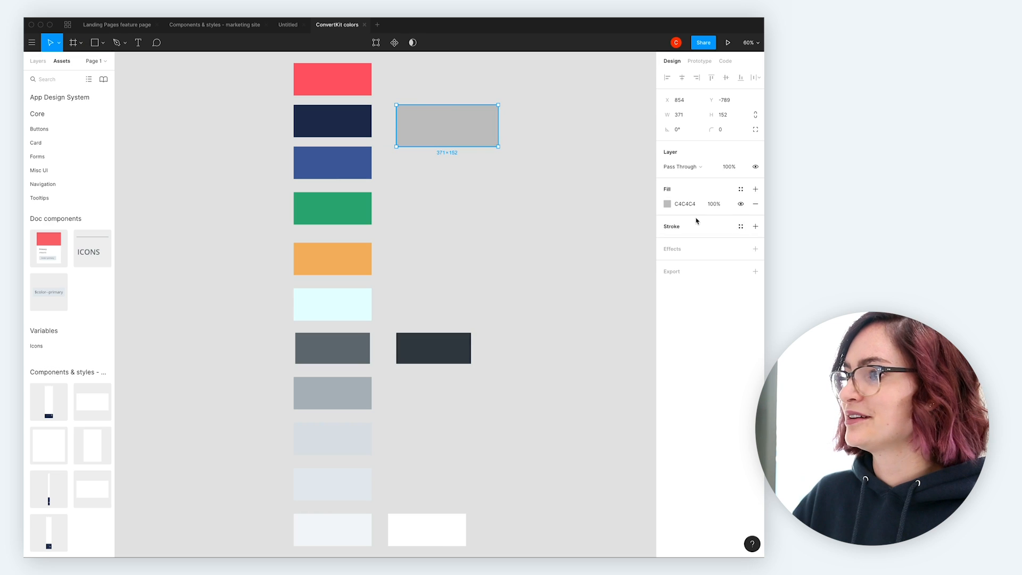
pyautogui.click(668, 204)
pyautogui.click(597, 267)
pyautogui.moveTo(596, 267); pyautogui.dragTo(617, 279)
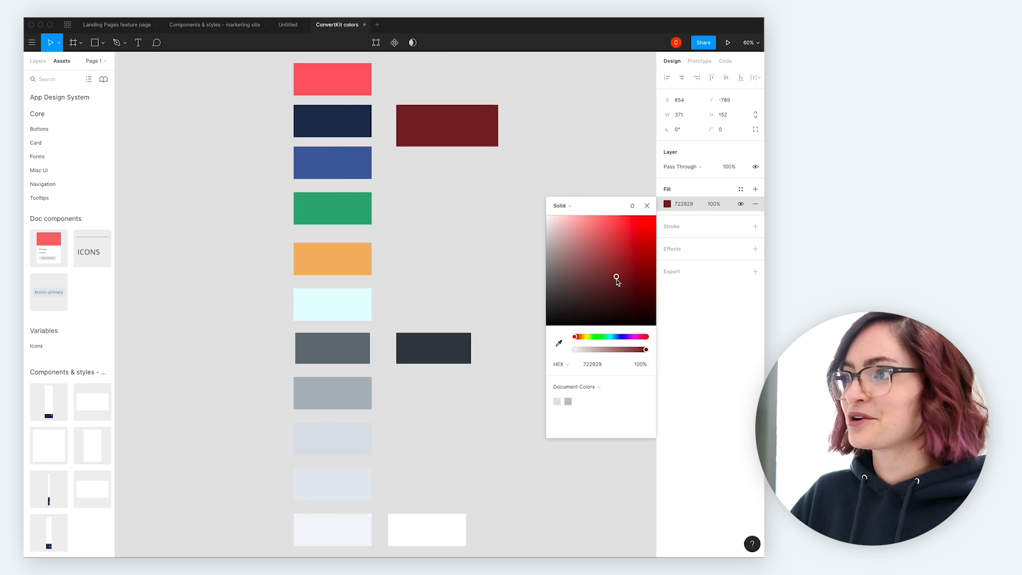
pyautogui.click(697, 196)
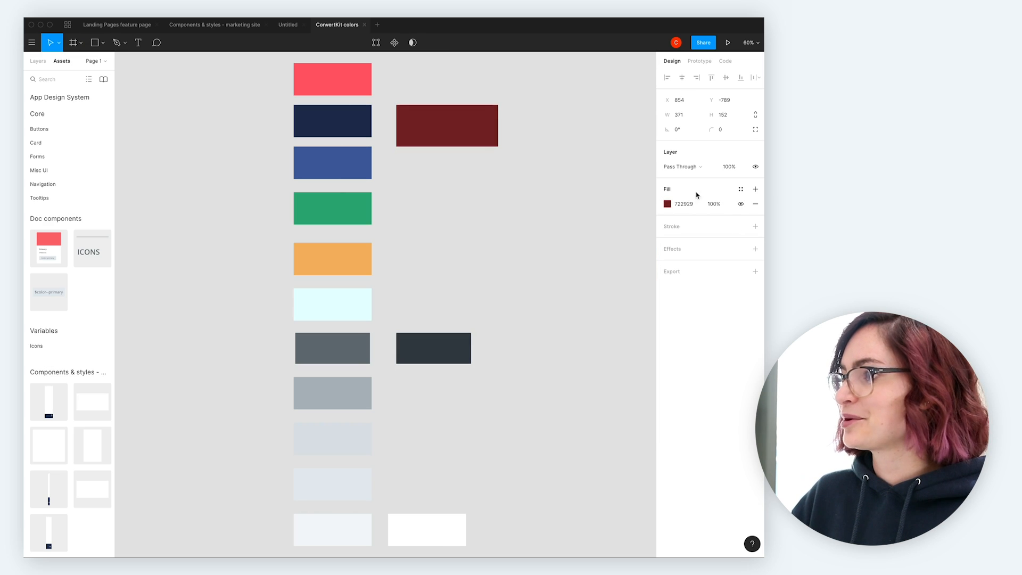
# Create a color style named "dark red" from the new rectangle's fill.
pyautogui.click(741, 190)
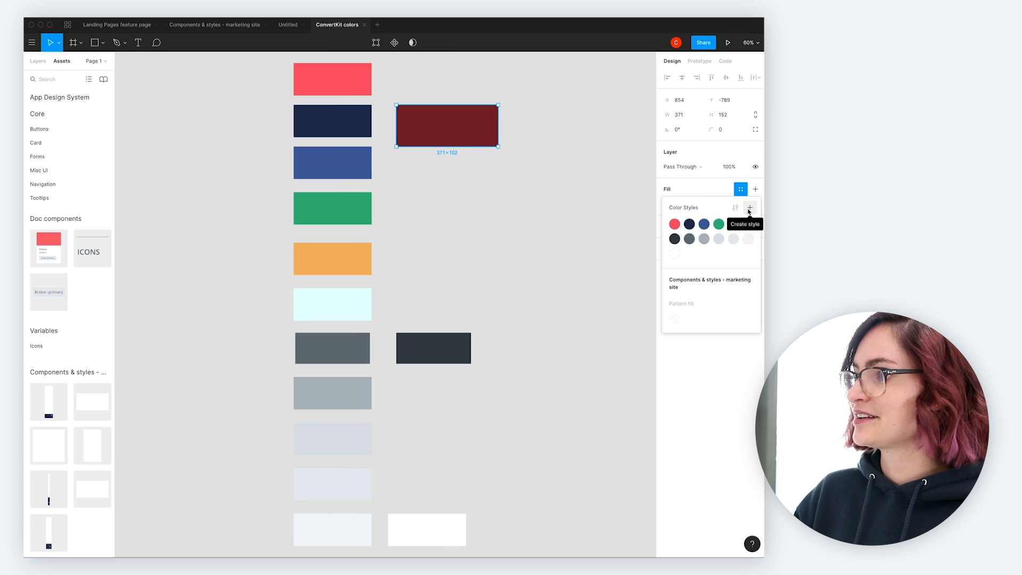
pyautogui.click(749, 212)
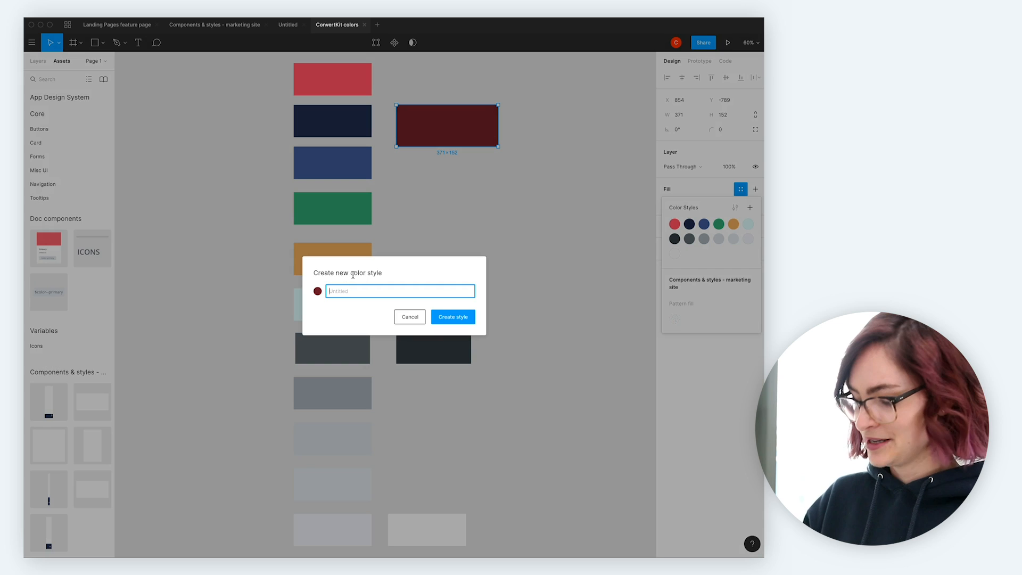
pyautogui.write('dark red')
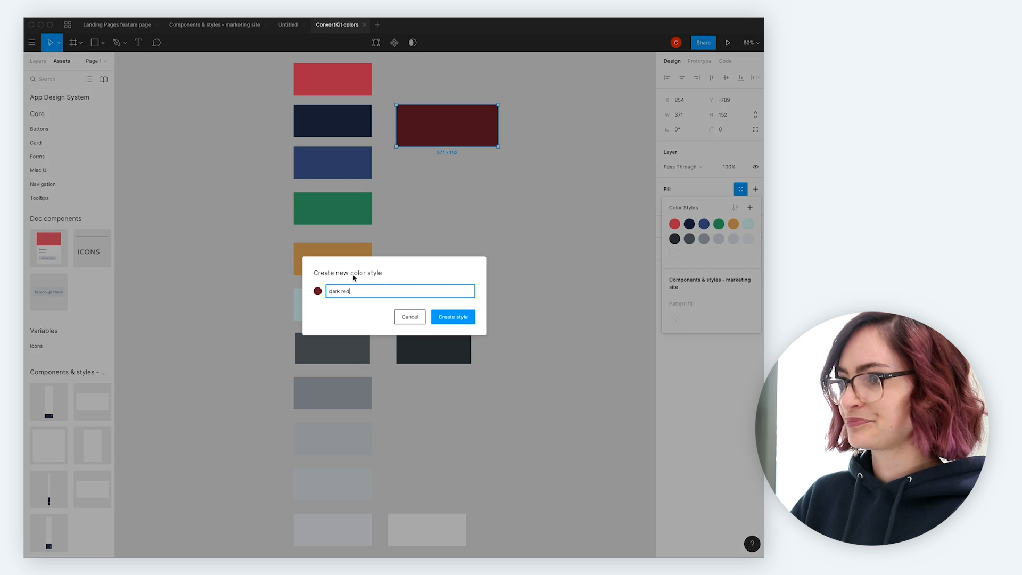
pyautogui.press('Return')
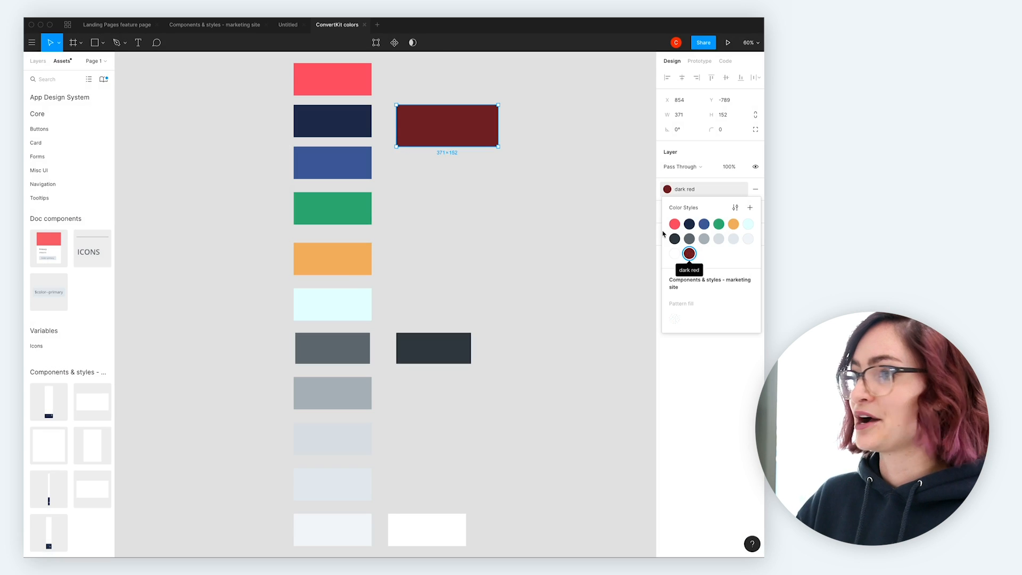
pyautogui.click(195, 93)
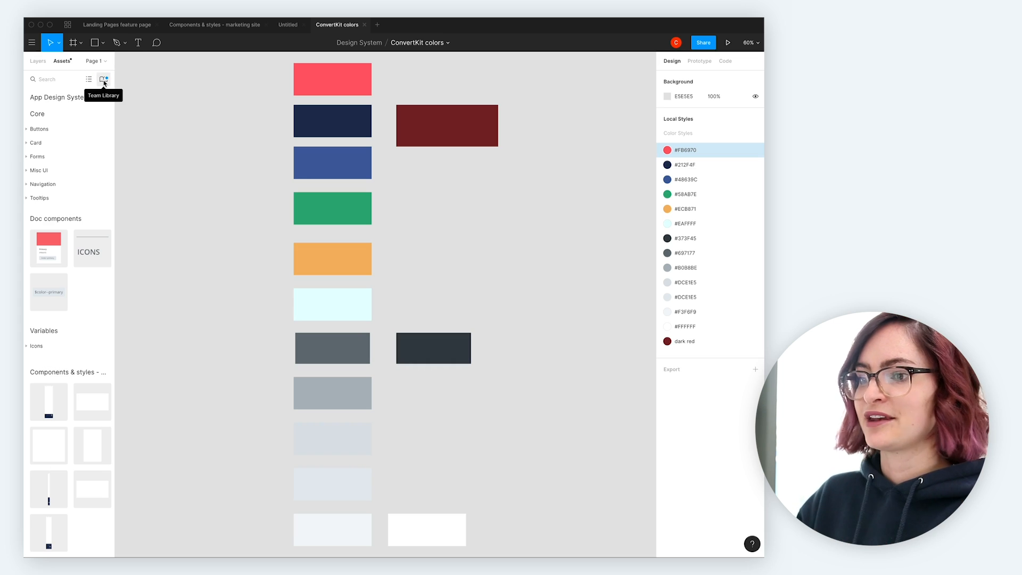
# Check the ConvertKit colors library's publishing entry, and view the color styles available for the envelope icon's fill in the Landing Pages feature page file.
pyautogui.click(104, 84)
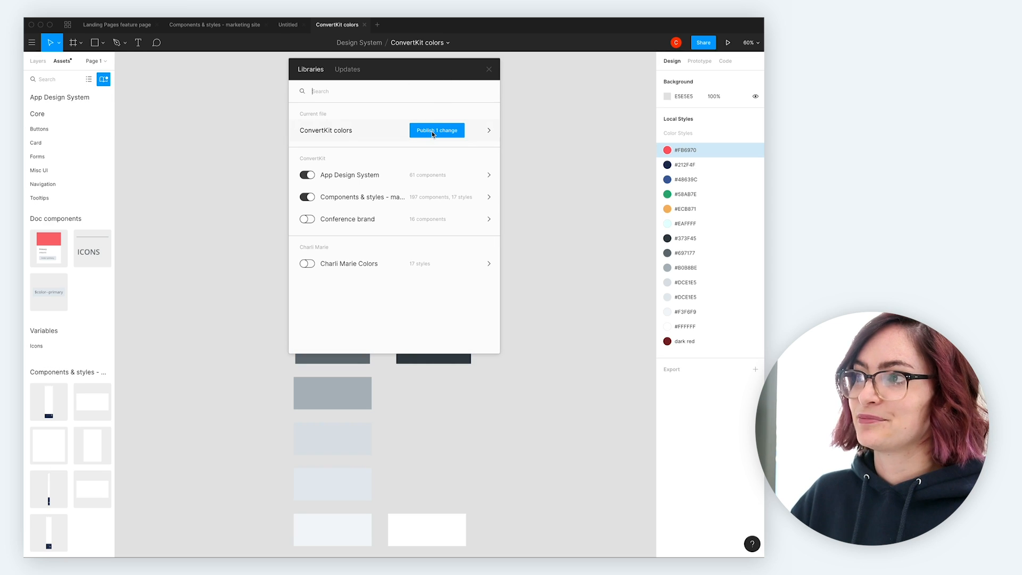
pyautogui.click(489, 70)
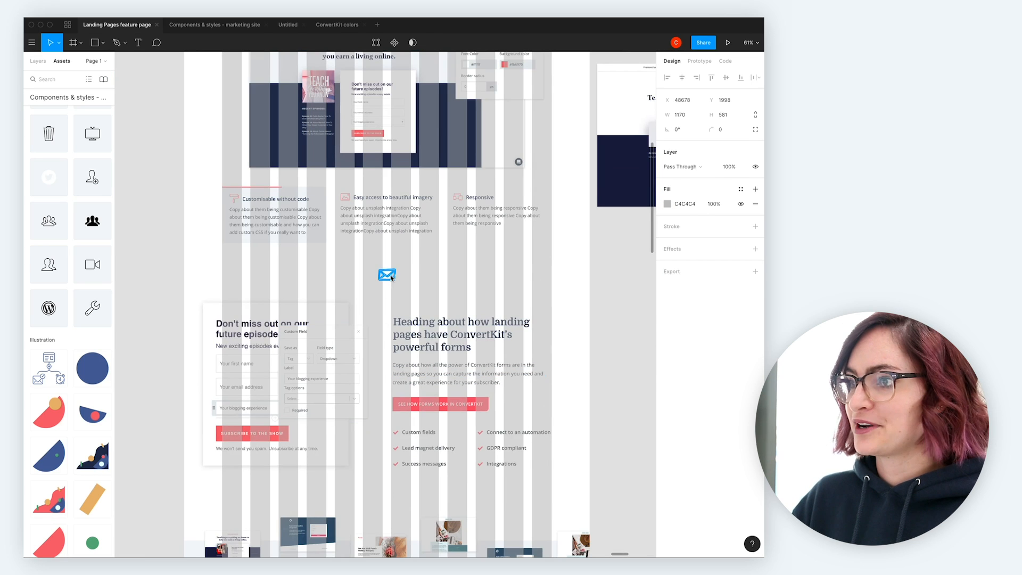
pyautogui.click(391, 277)
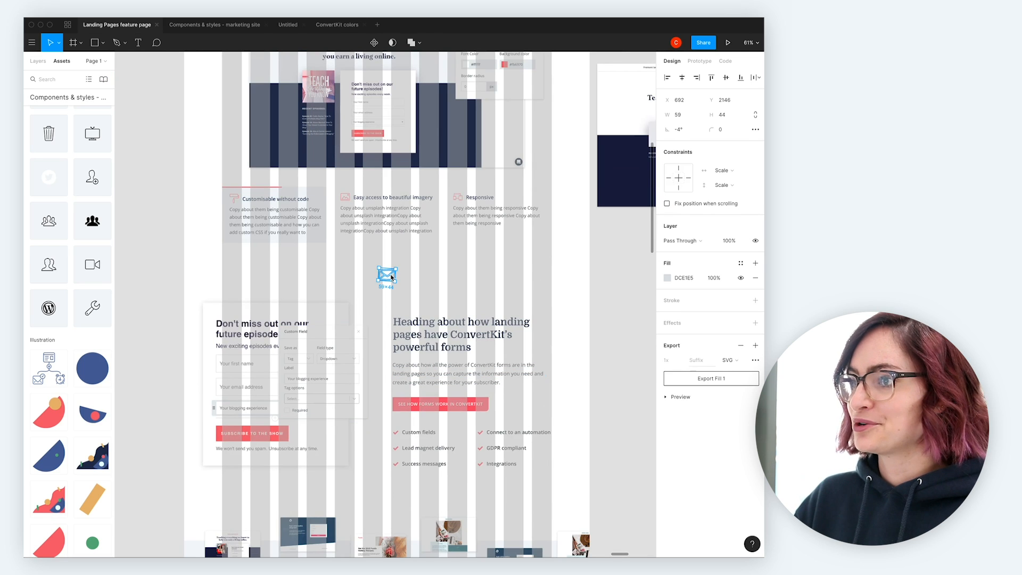
pyautogui.click(741, 265)
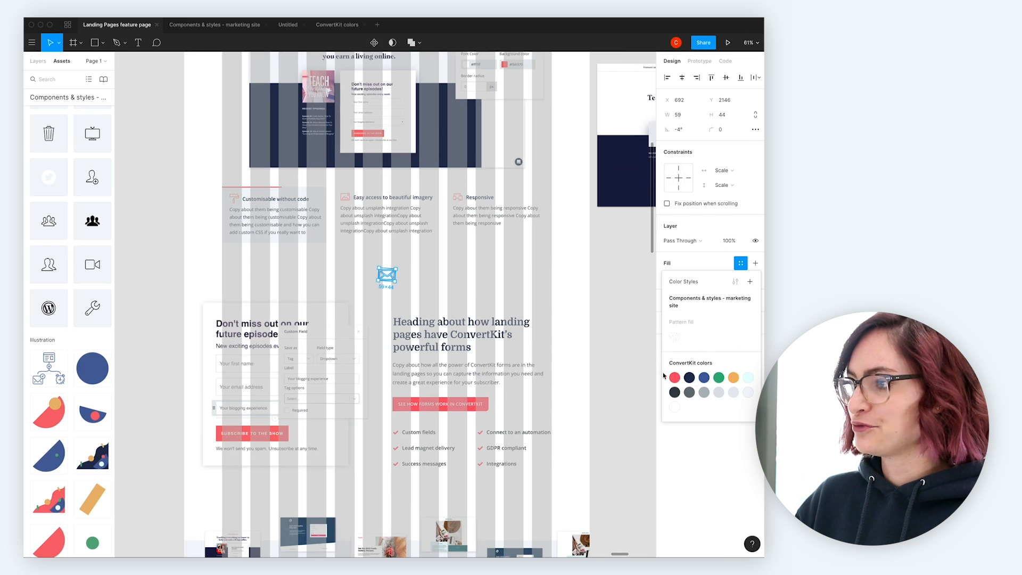
pyautogui.click(696, 268)
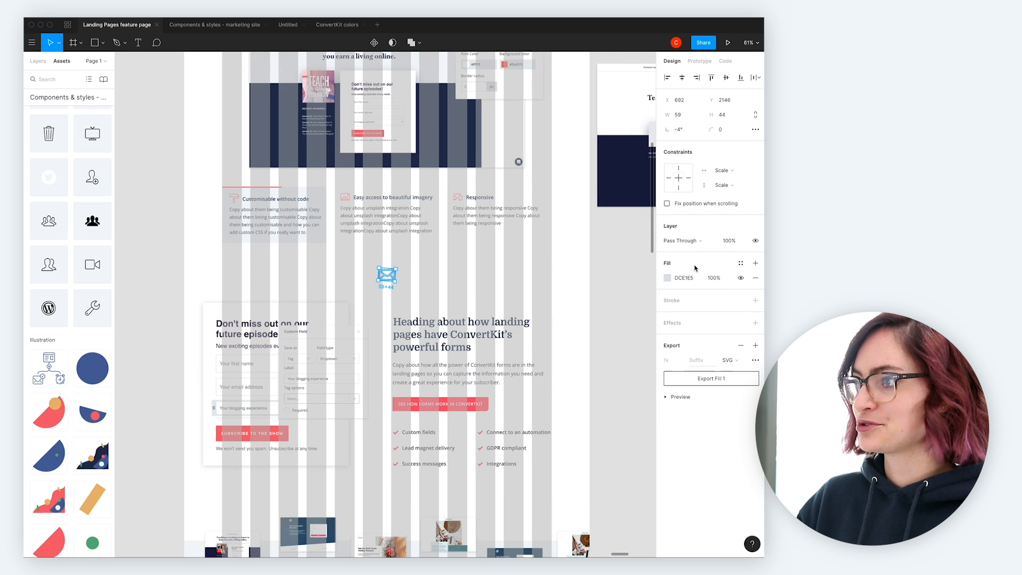
pyautogui.click(667, 278)
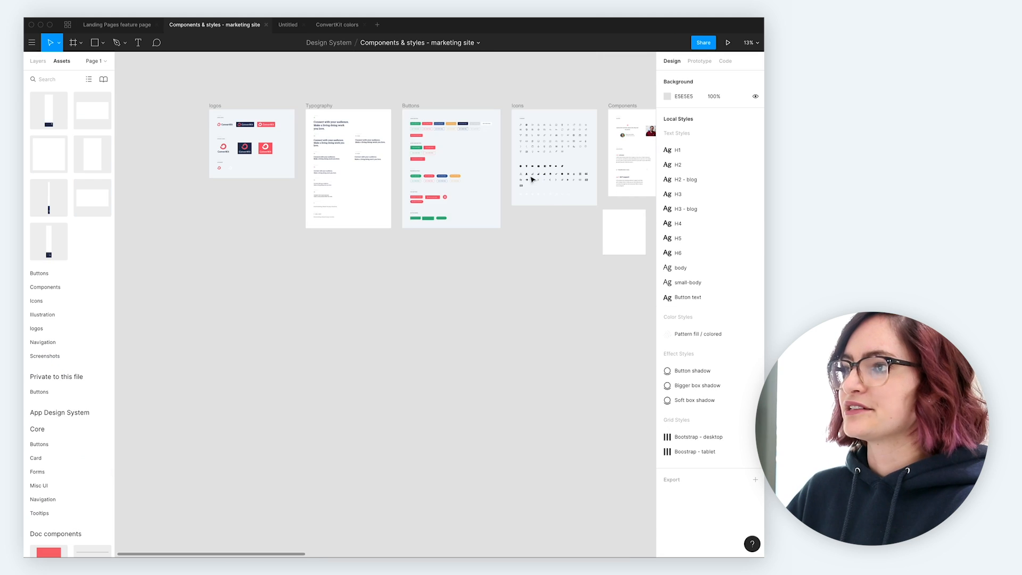
# Look over the Buttons and Typography frames in the Components & styles - marketing site file.
pyautogui.hscroll(3, 527, 174)
pyautogui.hscroll(-5, 527, 174)
pyautogui.scroll(1, 527, 174)
pyautogui.scroll(10, 527, 174)
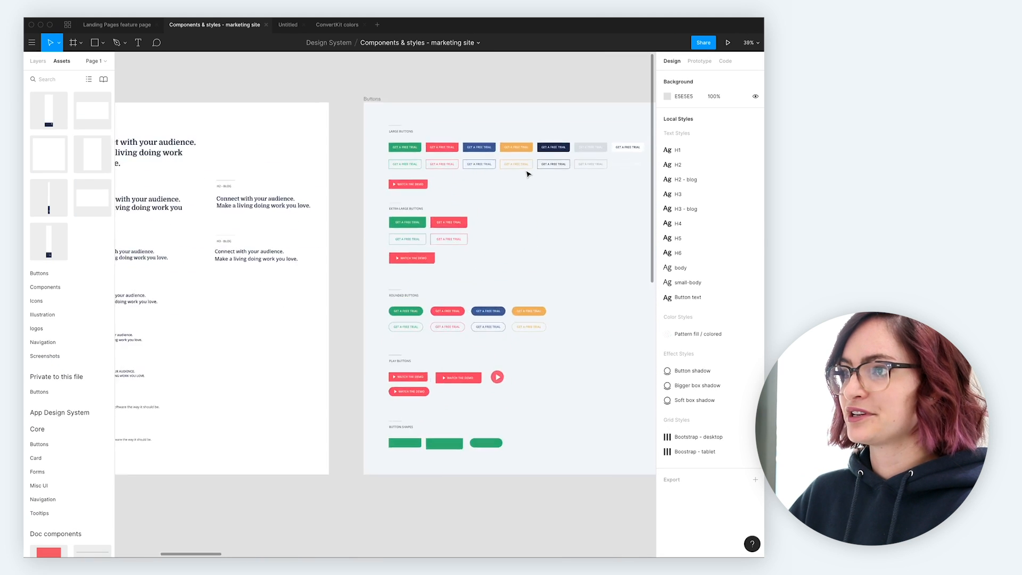
pyautogui.hscroll(-5, 527, 174)
pyautogui.hscroll(1, 527, 172)
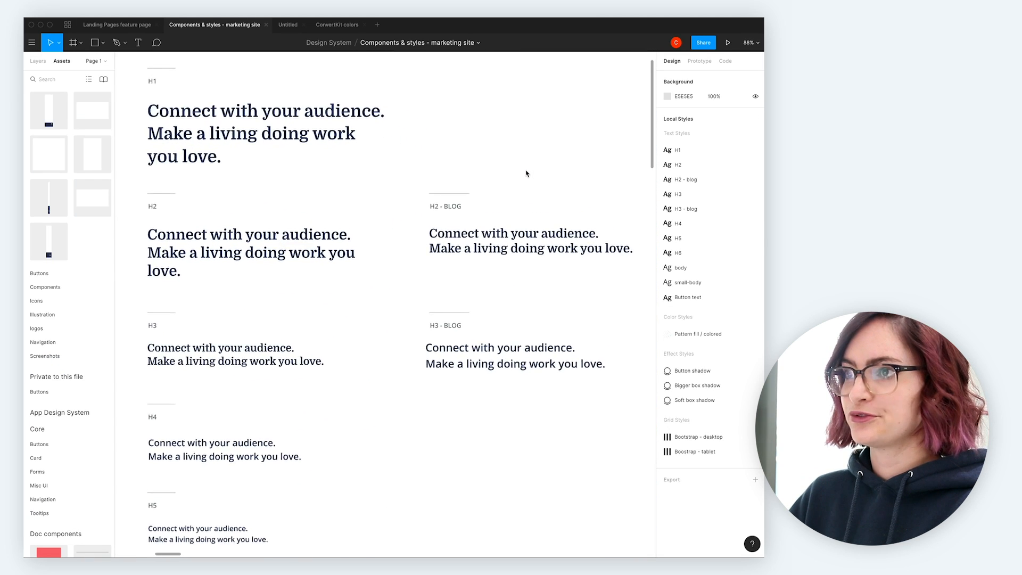
pyautogui.scroll(-1, 527, 172)
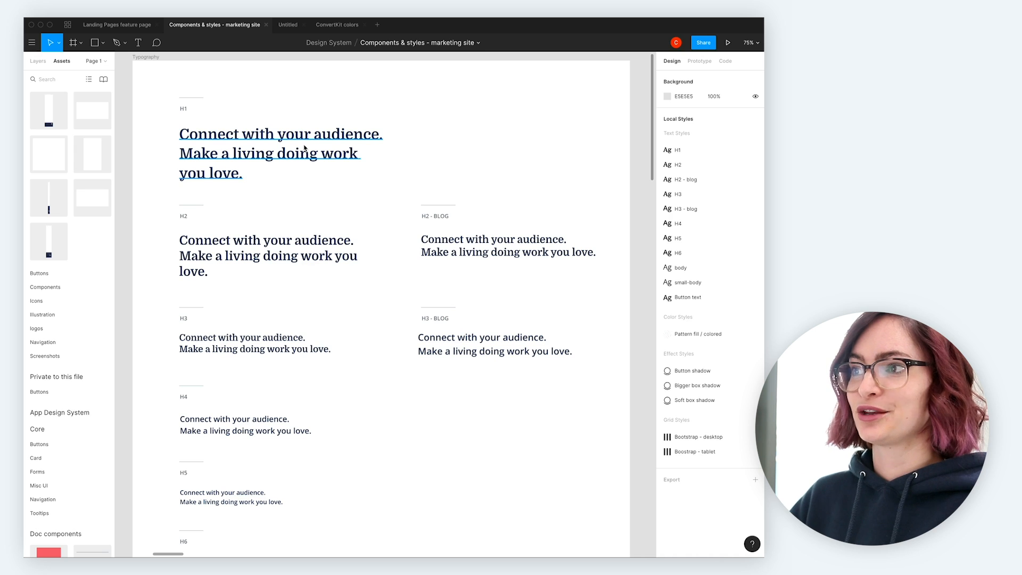
# Inspect the H1 sample's text style and look over the smaller heading and paragraph samples in the Typography frame.
pyautogui.click(305, 149)
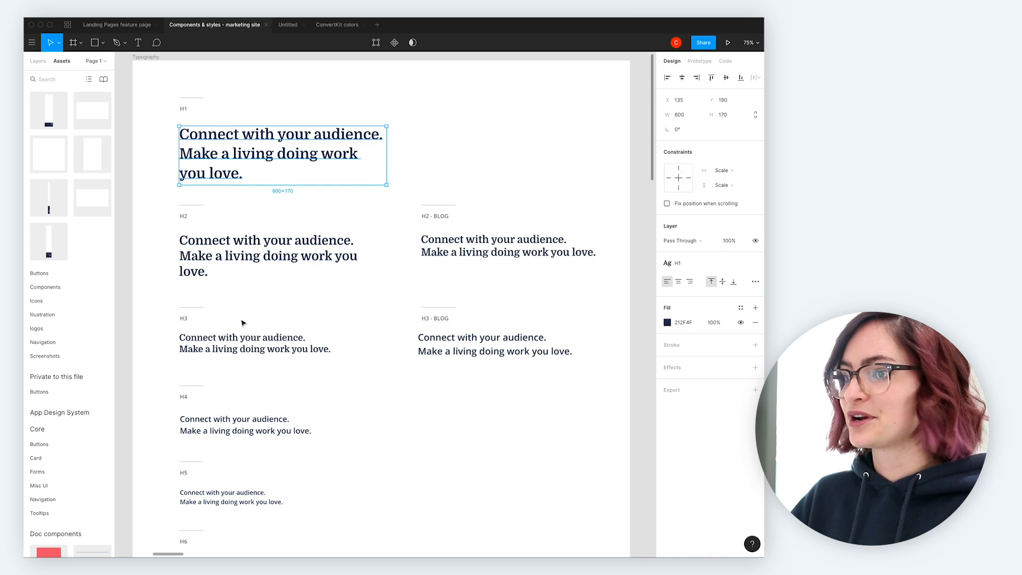
pyautogui.scroll(-5, 242, 322)
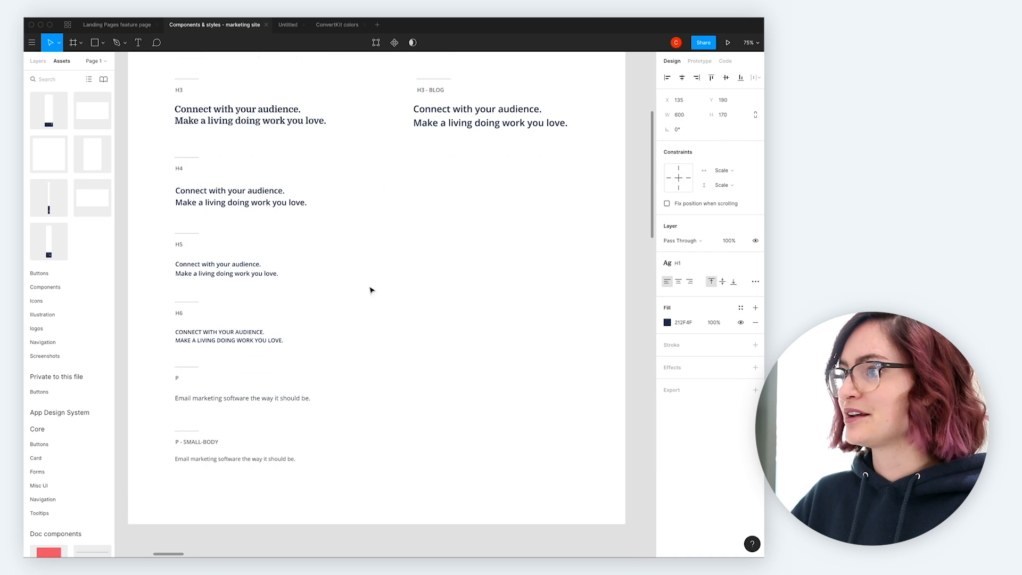
pyautogui.click(717, 268)
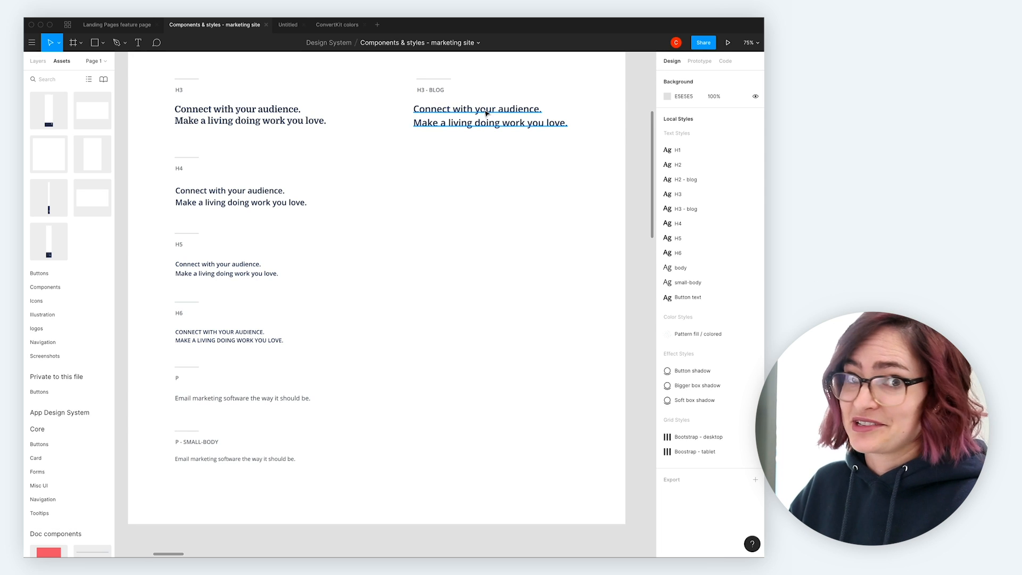
# Duplicate the H3 - blog sample text below the original and detach the copy from its text style.
pyautogui.click(487, 113)
pyautogui.moveTo(498, 113); pyautogui.dragTo(499, 205)
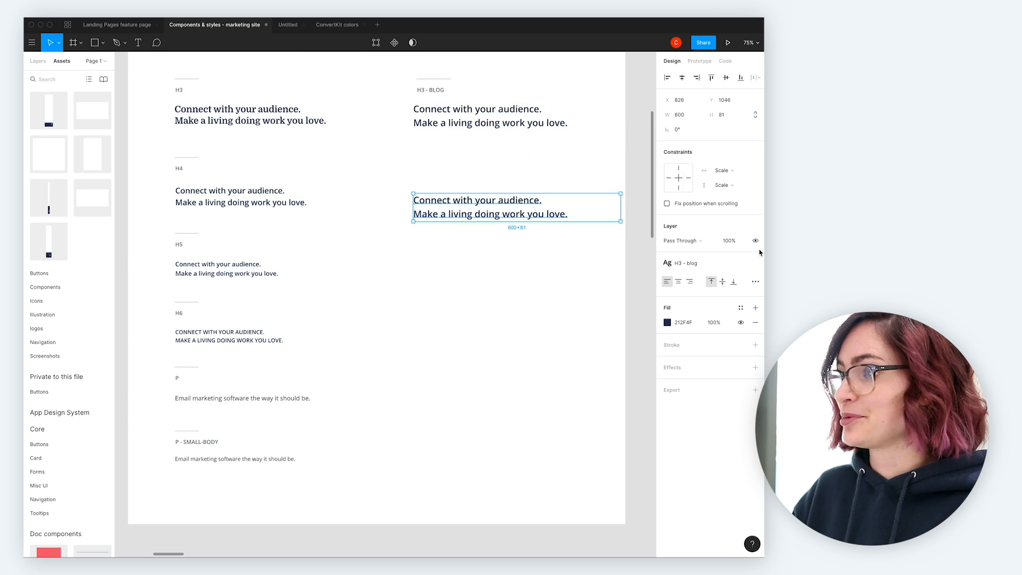
pyautogui.click(755, 263)
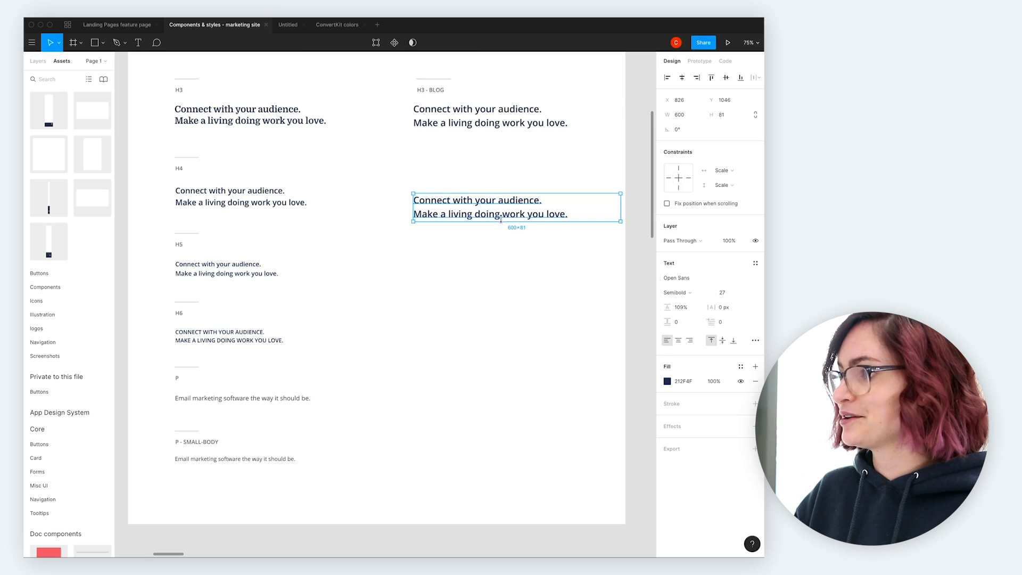
# Set the copied heading's font size to 47 and try to create a new text style from it.
pyautogui.click(727, 293)
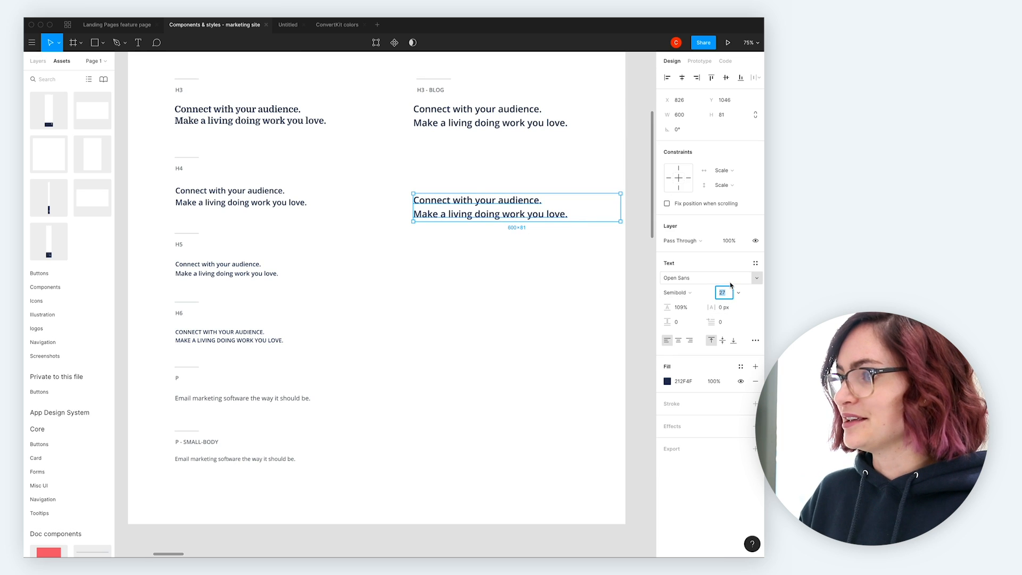
pyautogui.hotkey('shift', 'Up')
pyautogui.hotkey('shift', 'Up')
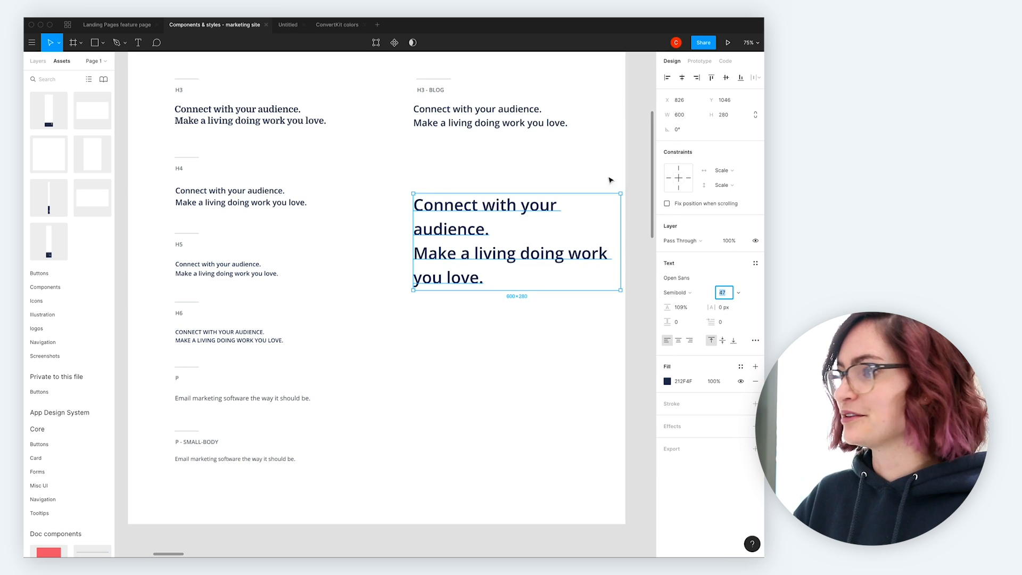
pyautogui.click(755, 263)
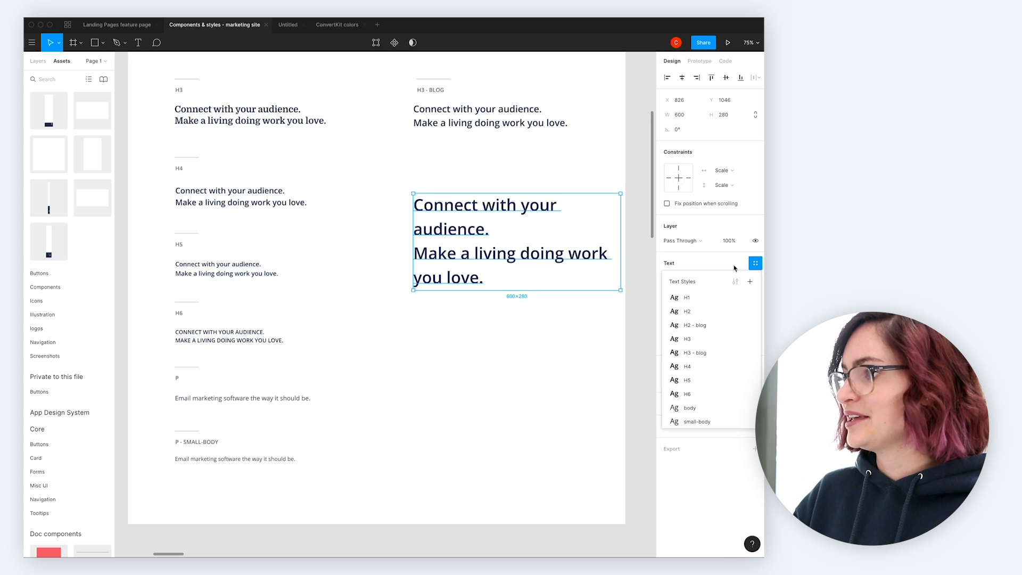
pyautogui.click(751, 282)
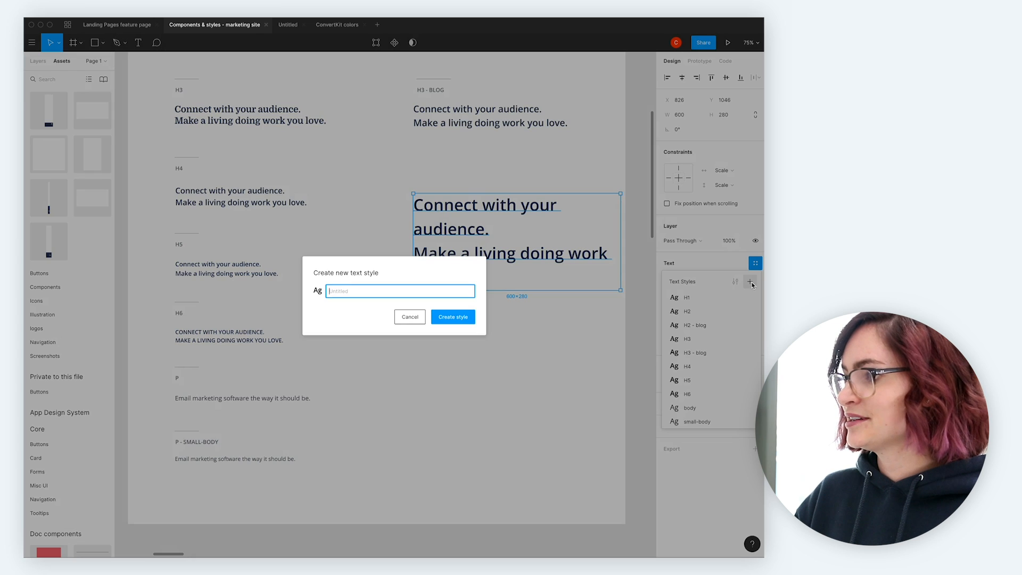
pyautogui.write('ne')
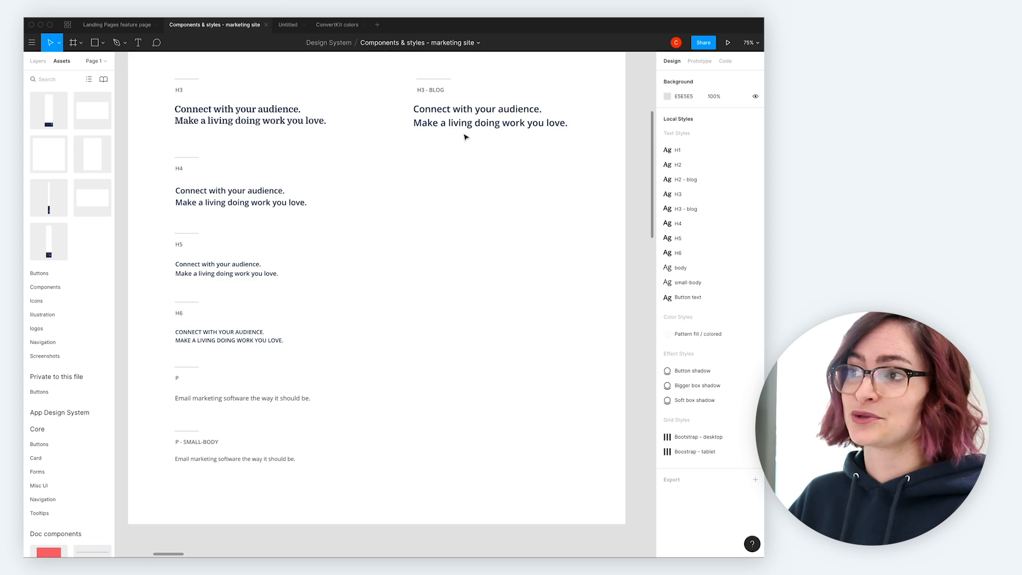
# Edit the H1 text style from its sample in the Typography frame and set the font size to 44.
pyautogui.scroll(5, 387, 205)
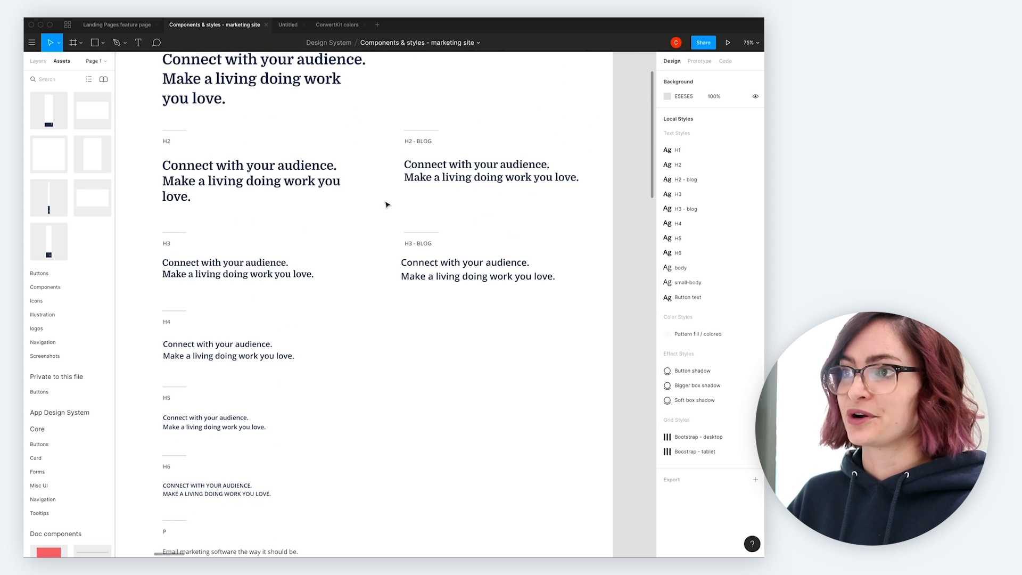
pyautogui.scroll(2, 387, 205)
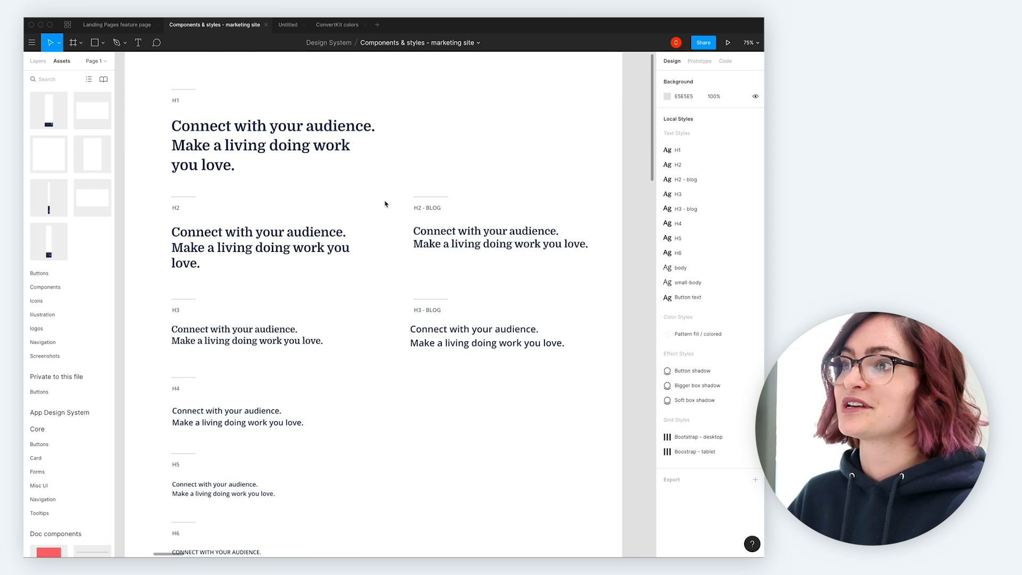
pyautogui.click(315, 143)
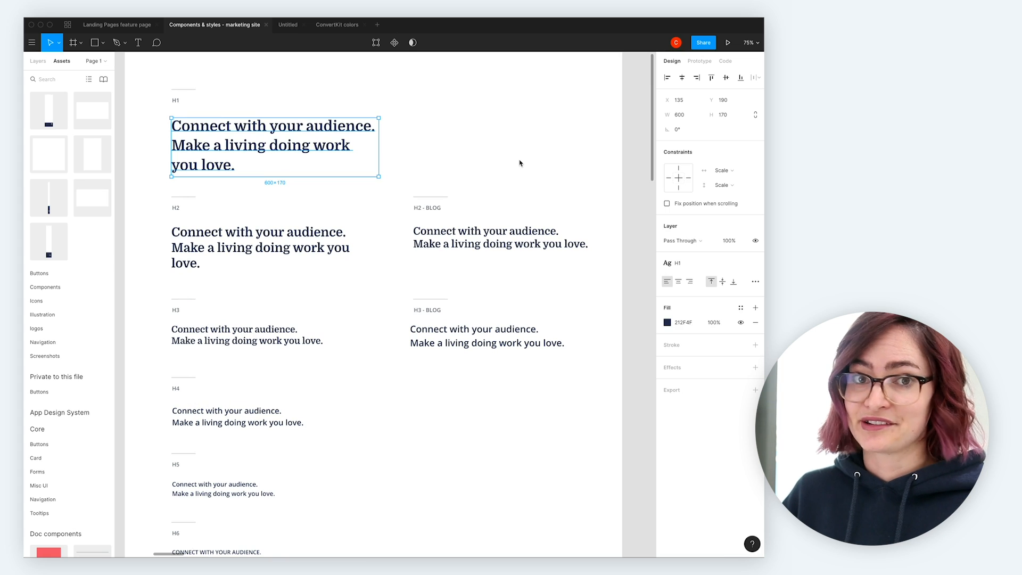
pyautogui.click(737, 265)
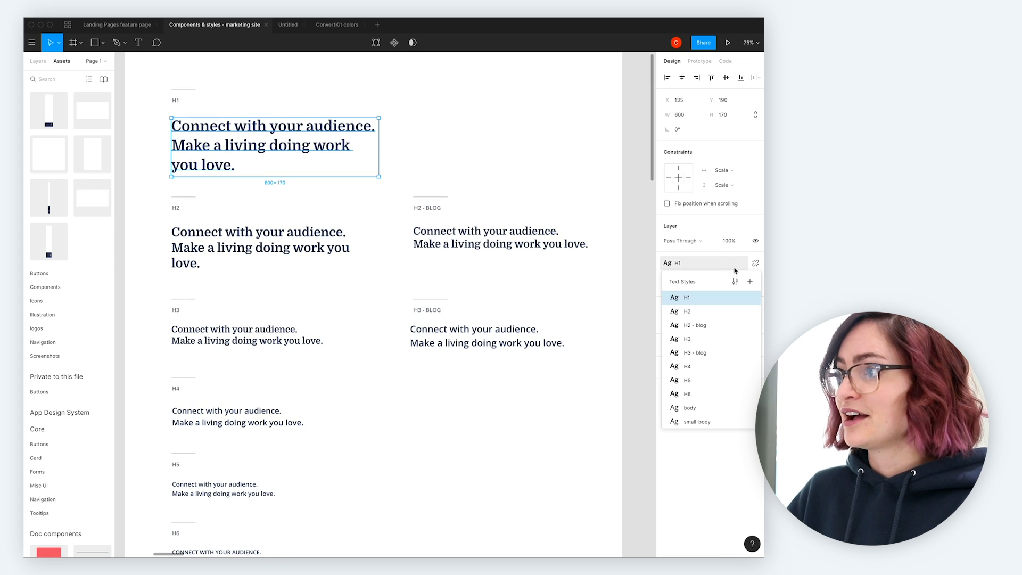
pyautogui.click(738, 282)
pyautogui.click(726, 202)
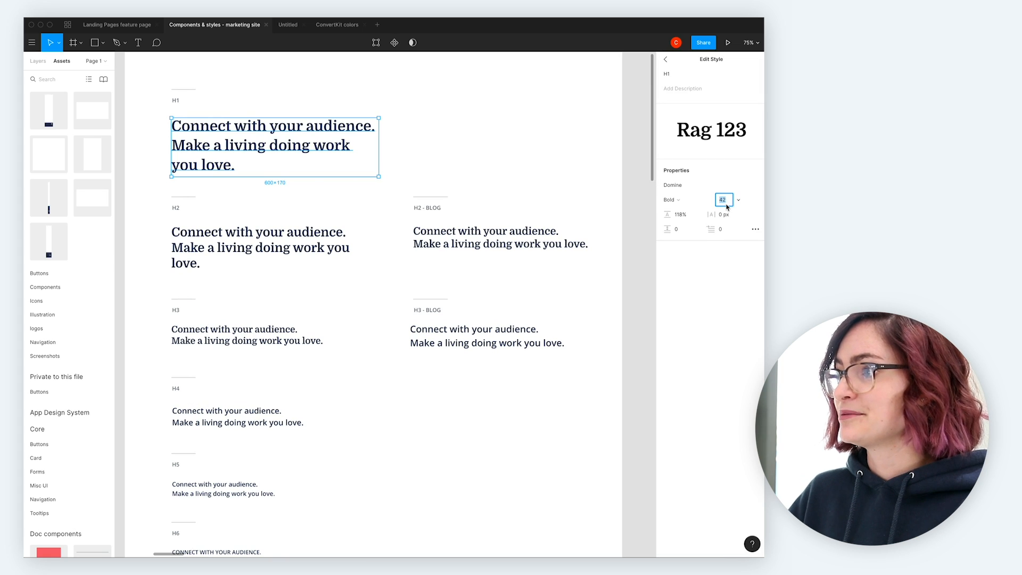
pyautogui.write('44')
pyautogui.press('Return')
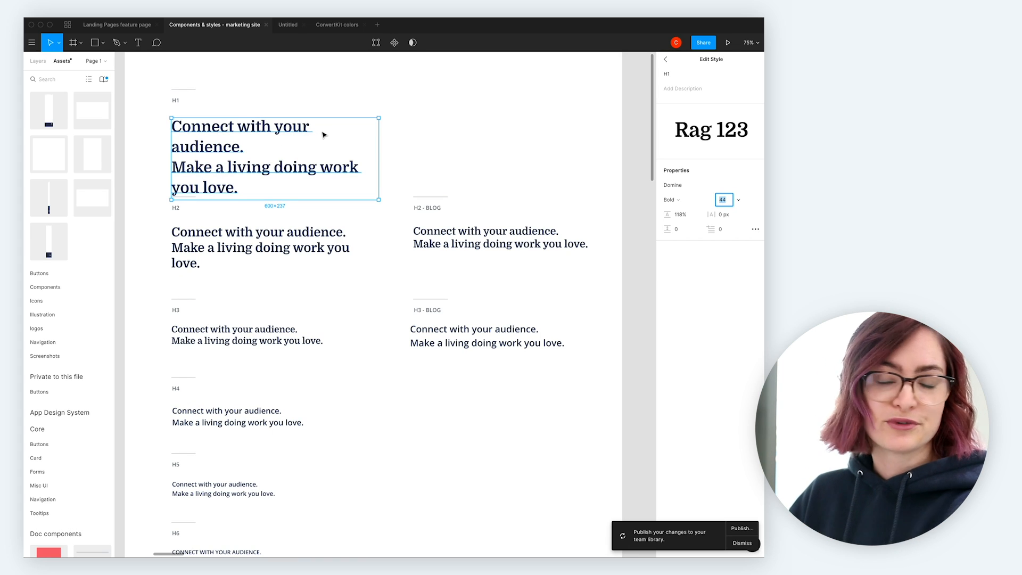
# Import the tag-added icon, a tag with a plus badge, into the Icons frame and show its layer.
pyautogui.hscroll(15, 449, 183)
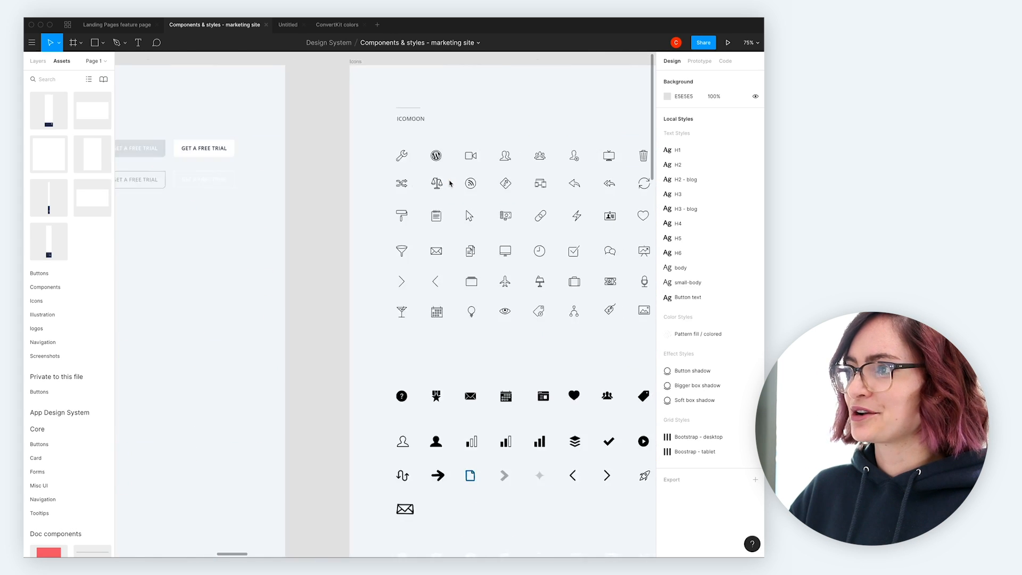
pyautogui.hscroll(8, 450, 183)
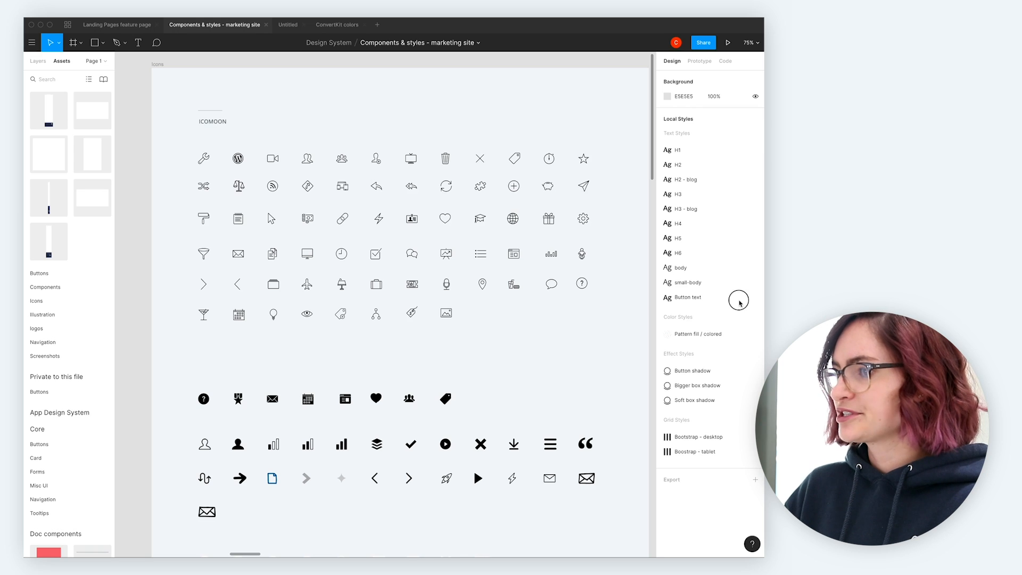
pyautogui.moveTo(737, 298); pyautogui.dragTo(493, 324)
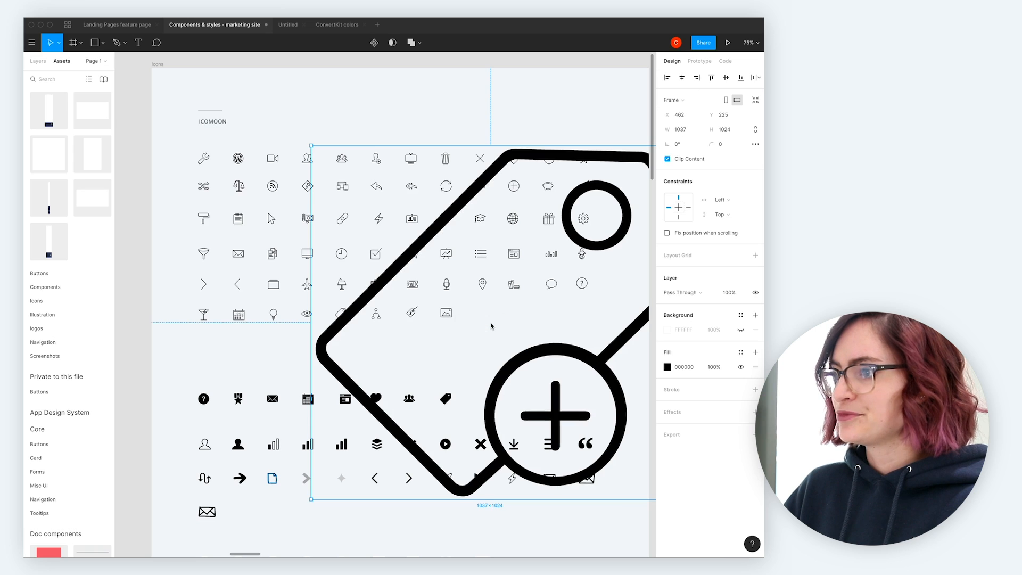
pyautogui.click(38, 60)
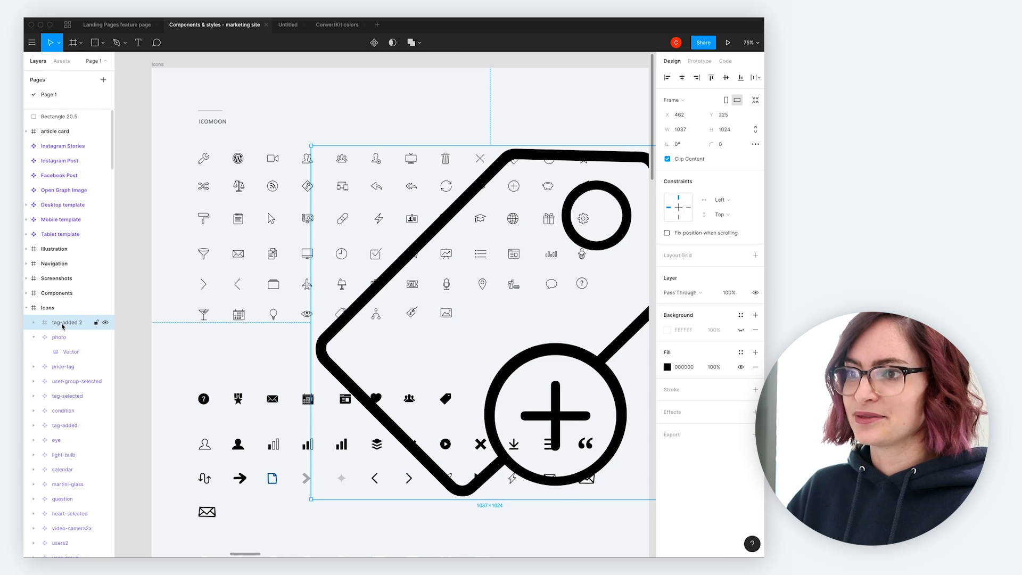
# Lock the proportions of the imported tag-added icon and set its width to 32.
pyautogui.click(756, 131)
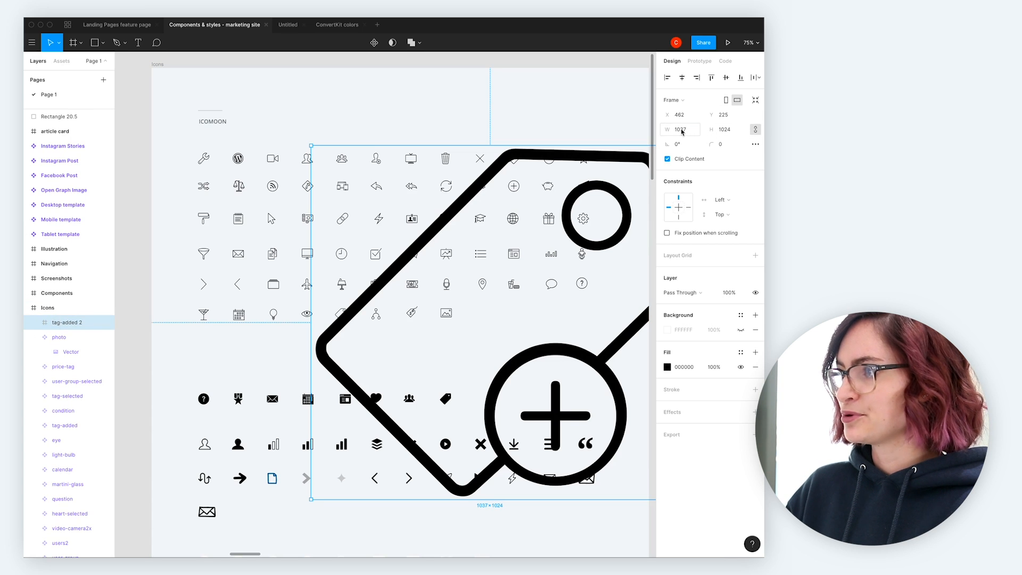
pyautogui.click(682, 131)
pyautogui.write('32')
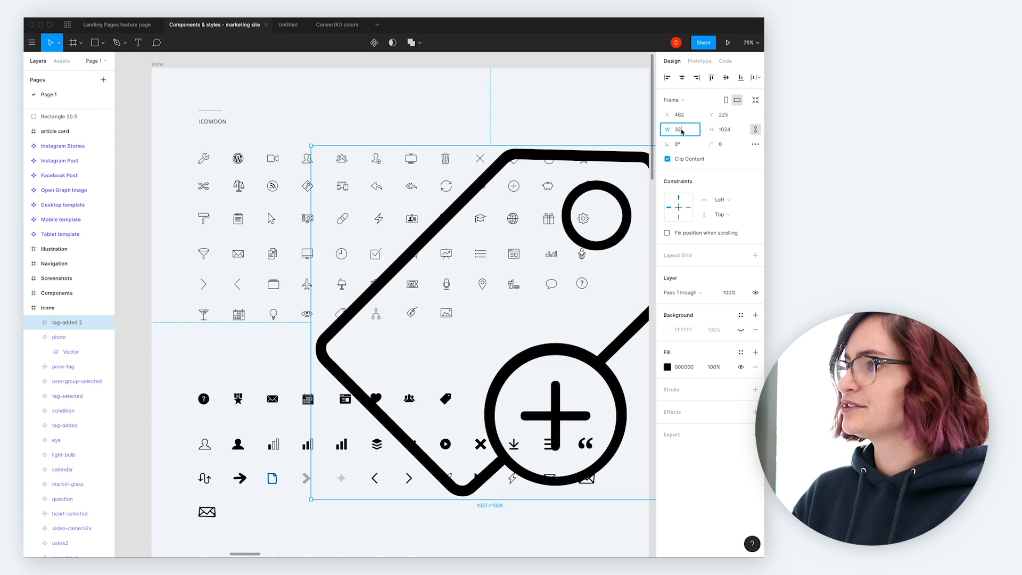
pyautogui.press('Return')
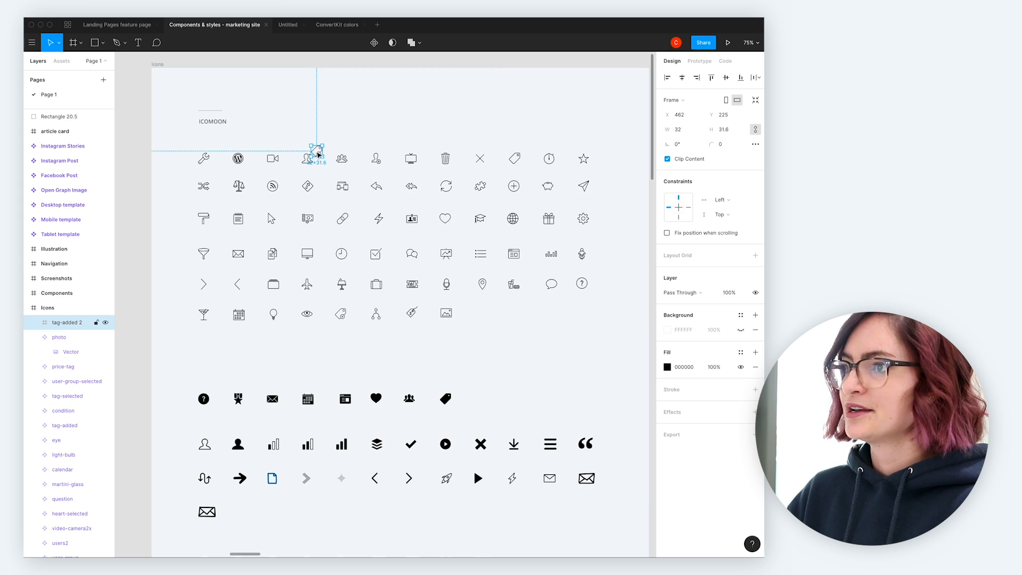
# Place the resized tag icon at the end of the last row of outline icons and turn it into a component.
pyautogui.moveTo(318, 152); pyautogui.dragTo(483, 315)
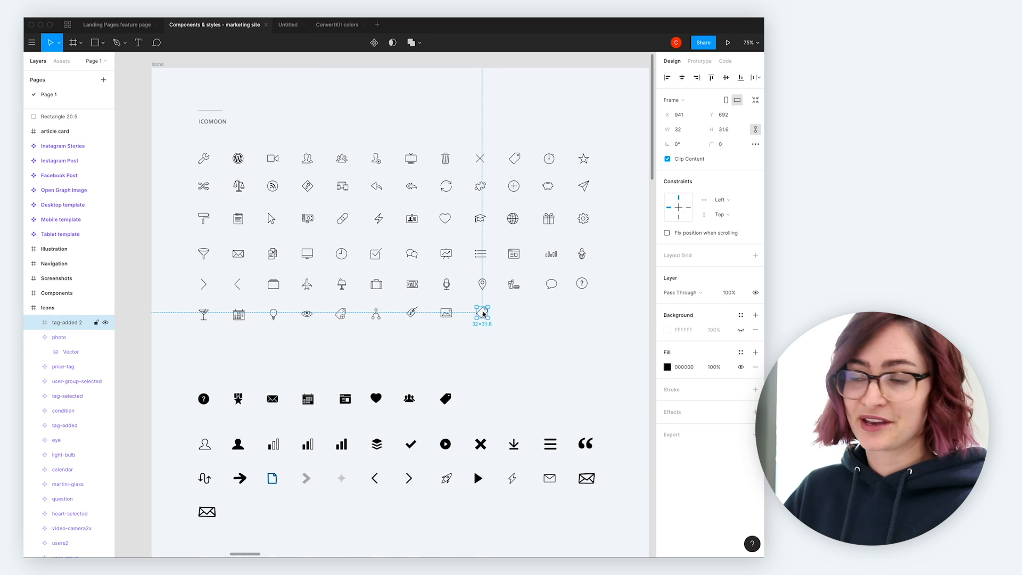
pyautogui.rightClick(63, 324)
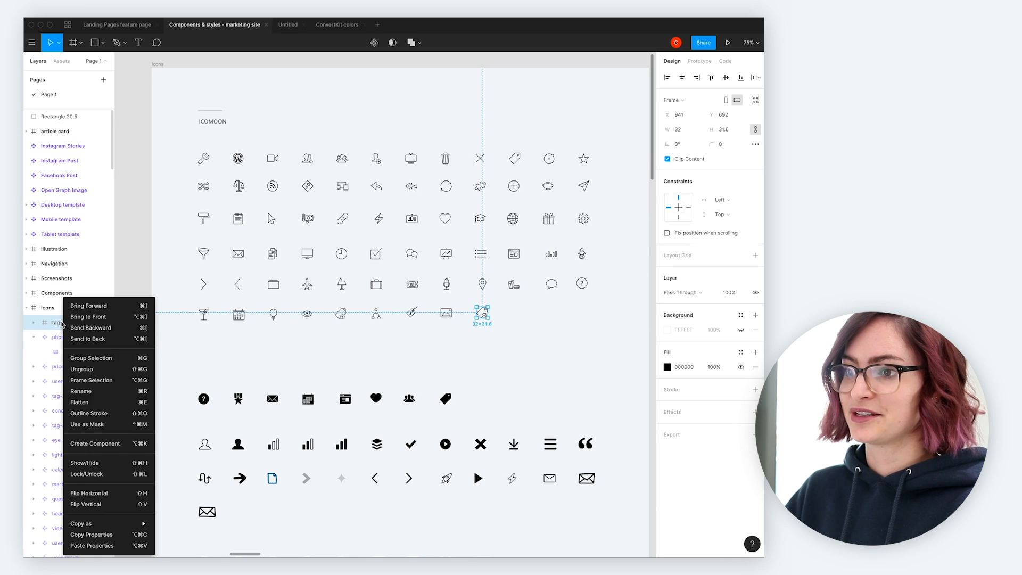
pyautogui.click(93, 443)
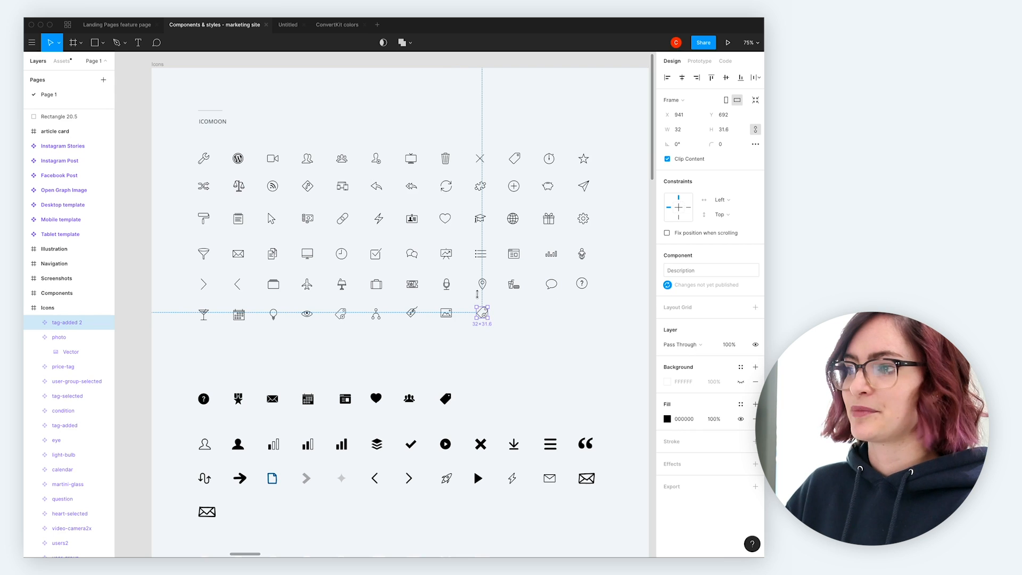
# Switch to the Landing Pages feature page file and browse the shared library's components as a list.
pyautogui.click(120, 25)
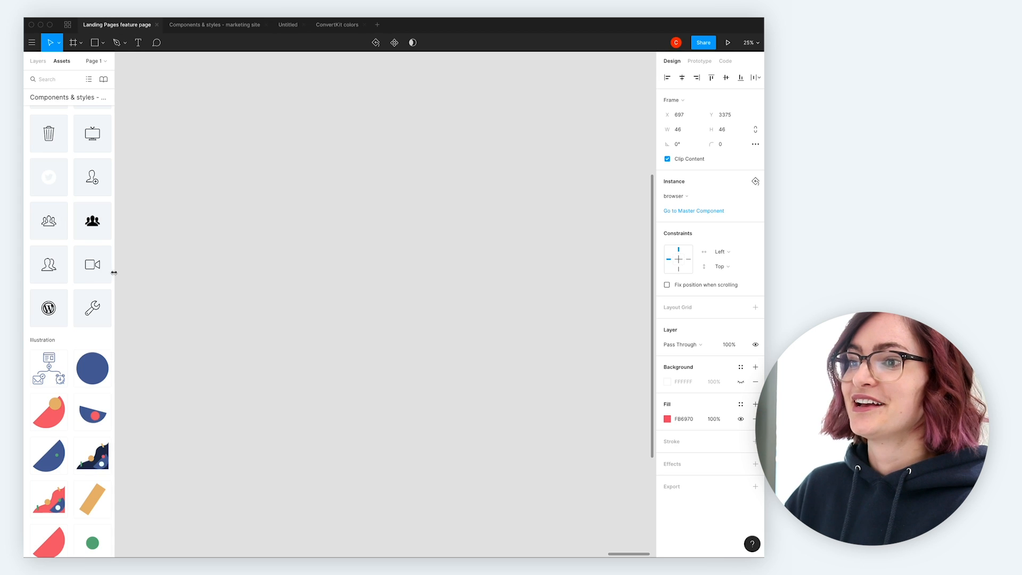
pyautogui.scroll(-5, 83, 283)
pyautogui.scroll(15, 83, 283)
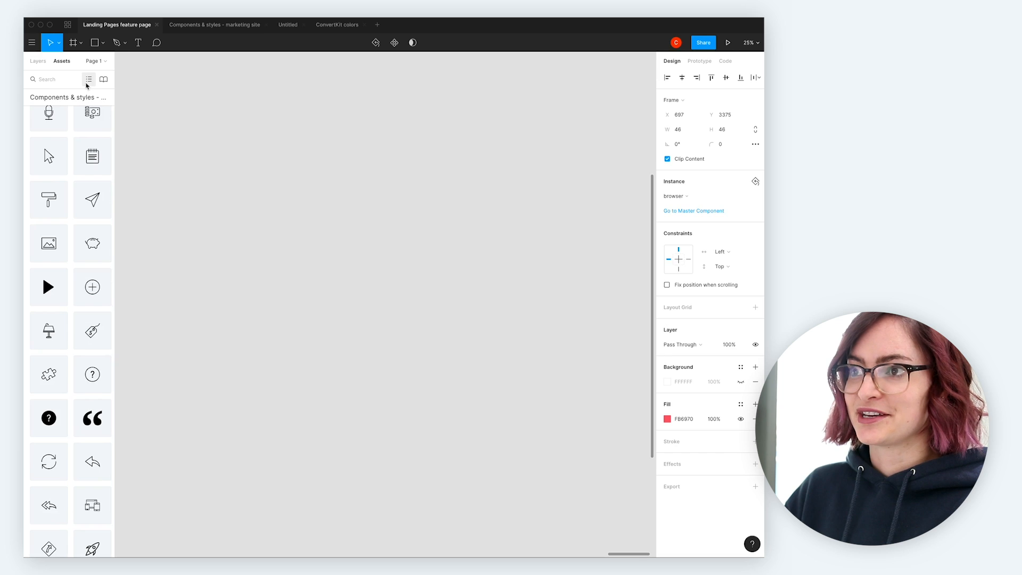
pyautogui.click(89, 78)
pyautogui.scroll(-5, 78, 235)
pyautogui.scroll(10, 77, 236)
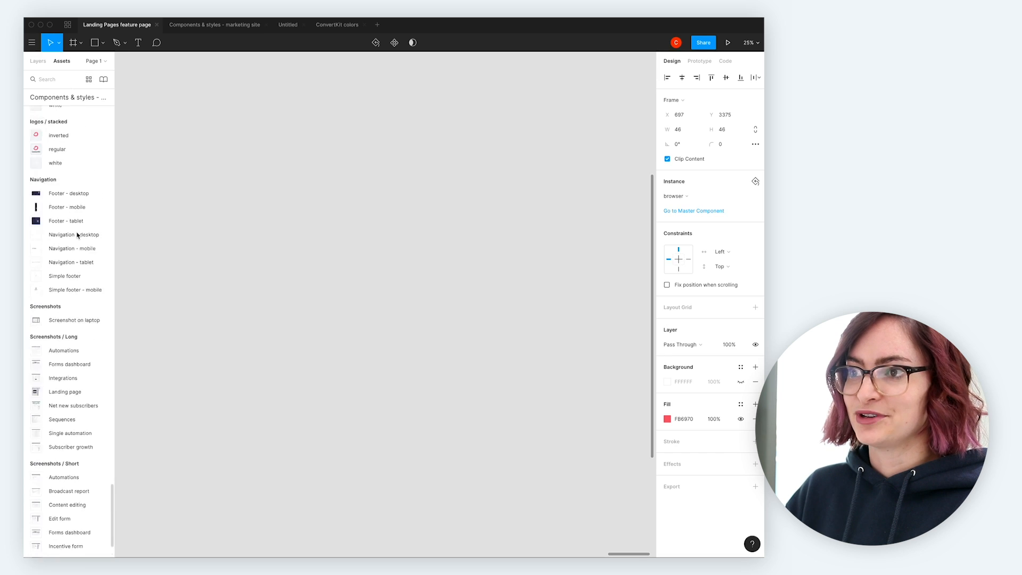
pyautogui.scroll(10, 77, 236)
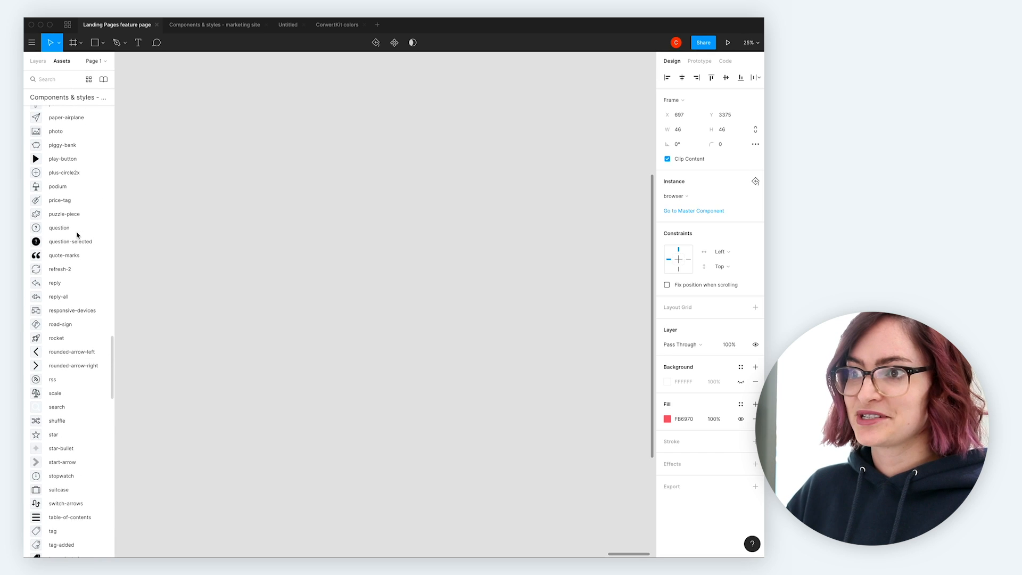
# Place the puzzle-piece icon on the empty canvas and fill it with the green from ConvertKit colors.
pyautogui.moveTo(78, 213); pyautogui.dragTo(391, 254)
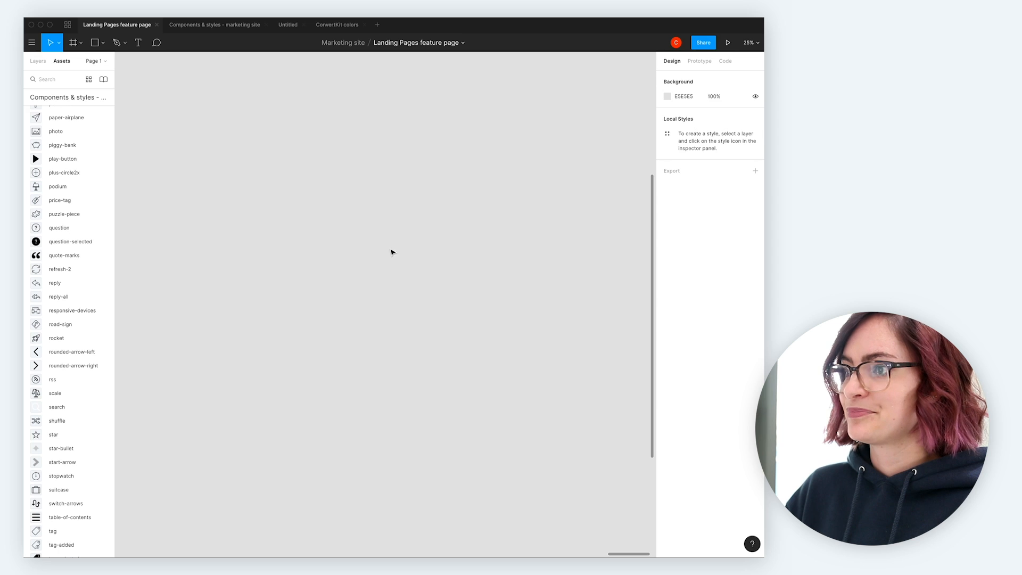
pyautogui.hotkey('shift', '2')
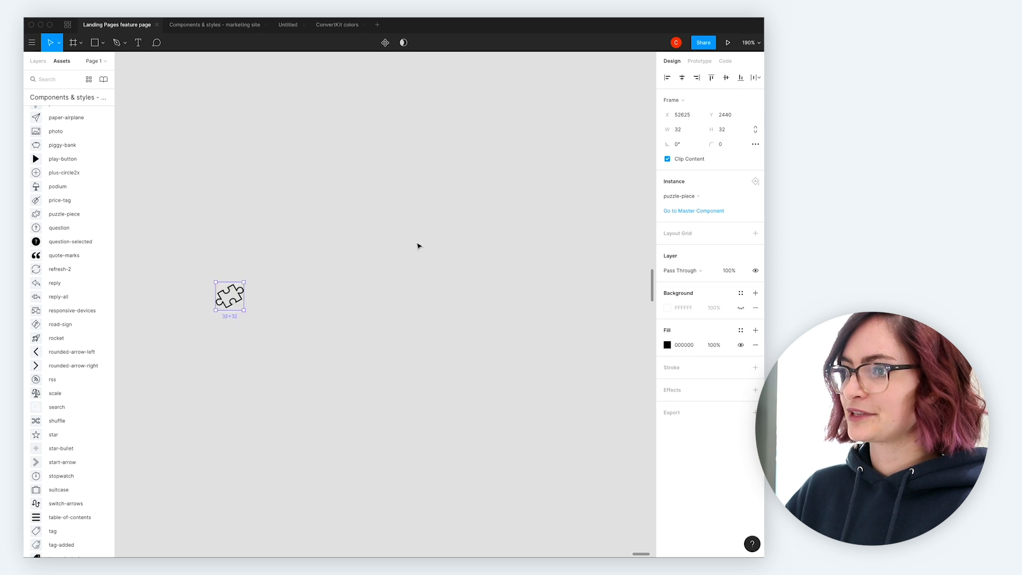
pyautogui.hscroll(5, 417, 246)
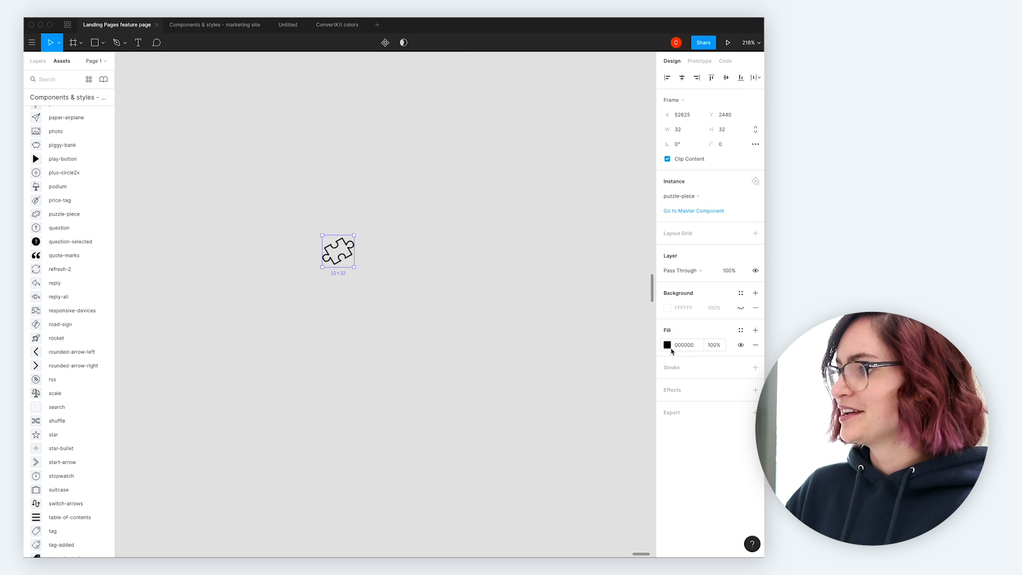
pyautogui.click(667, 345)
pyautogui.click(591, 514)
pyautogui.click(441, 244)
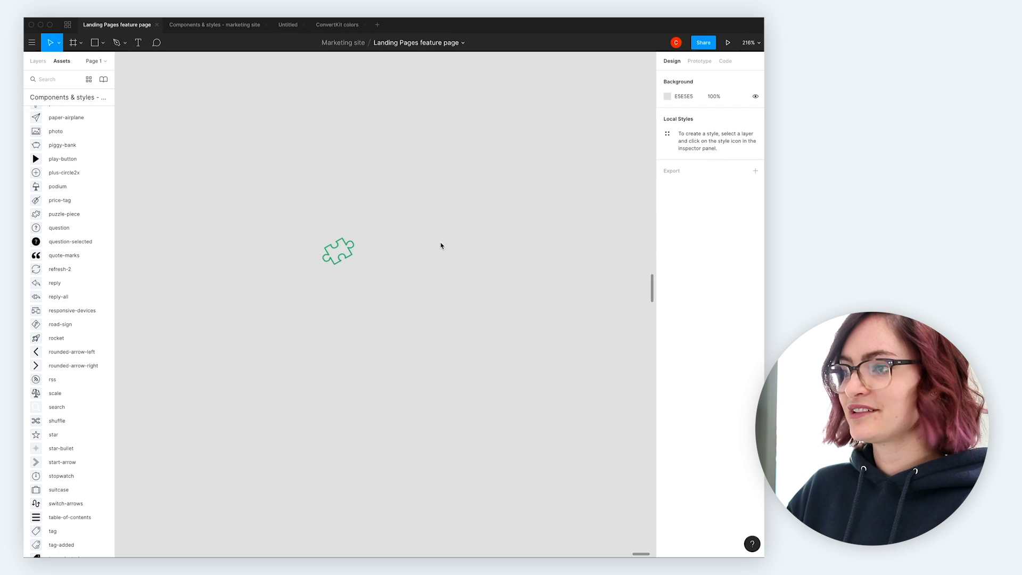
# Swap the puzzle-piece instance for the photo icon from the related Icons components.
pyautogui.click(339, 251)
pyautogui.hscroll(-2, 341, 249)
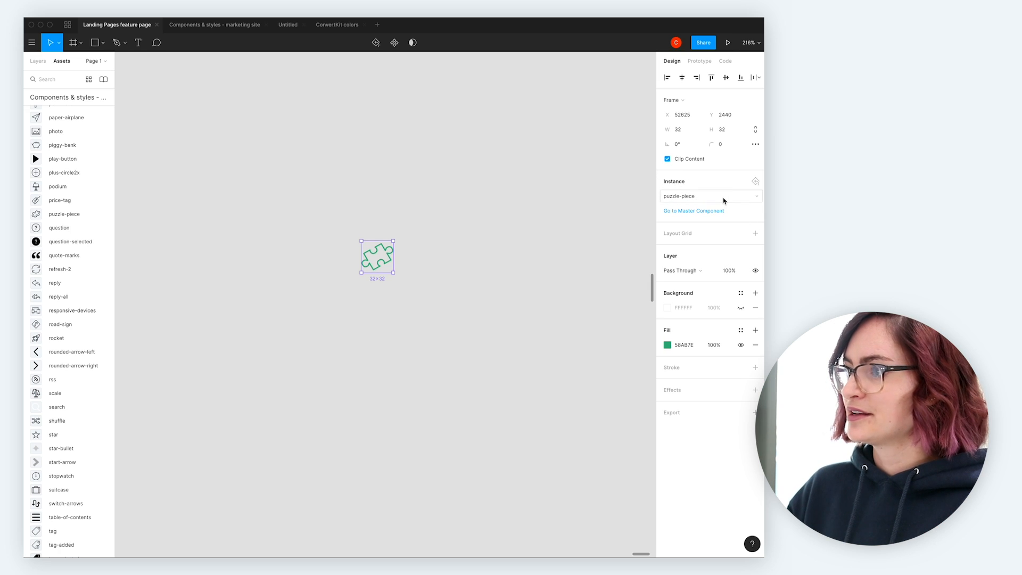
pyautogui.click(724, 200)
pyautogui.moveTo(694, 242)
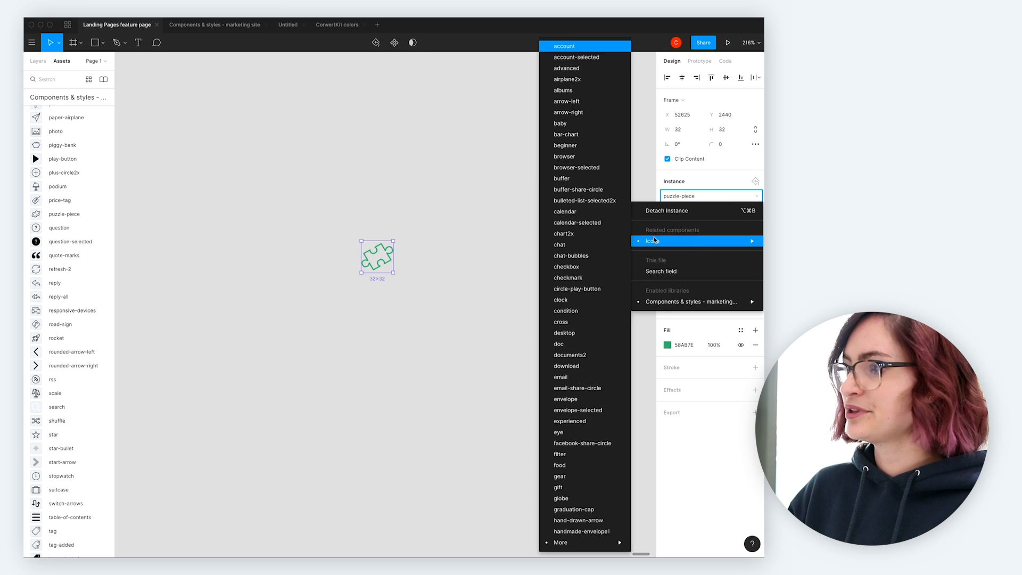
pyautogui.moveTo(559, 543)
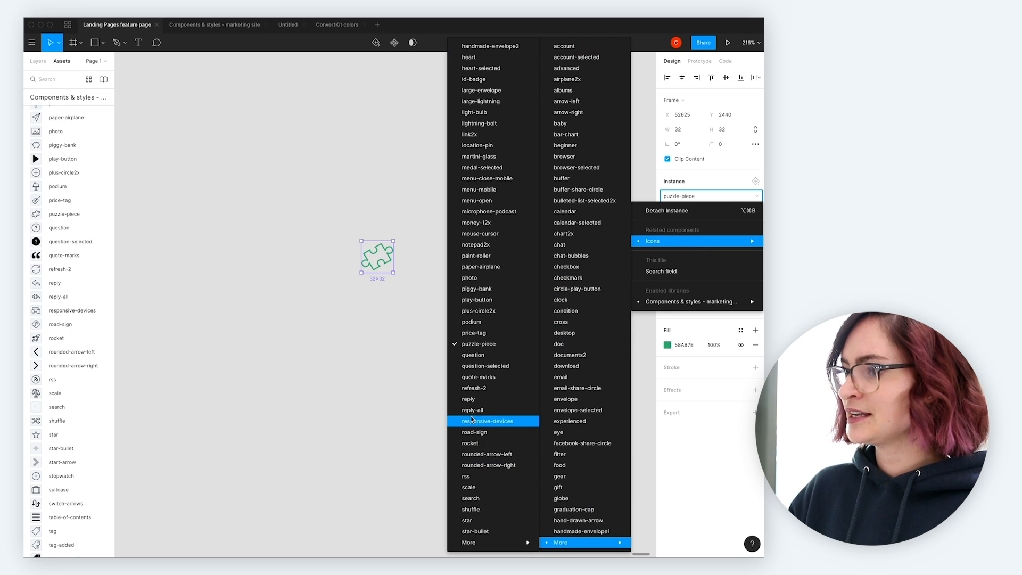
pyautogui.click(471, 278)
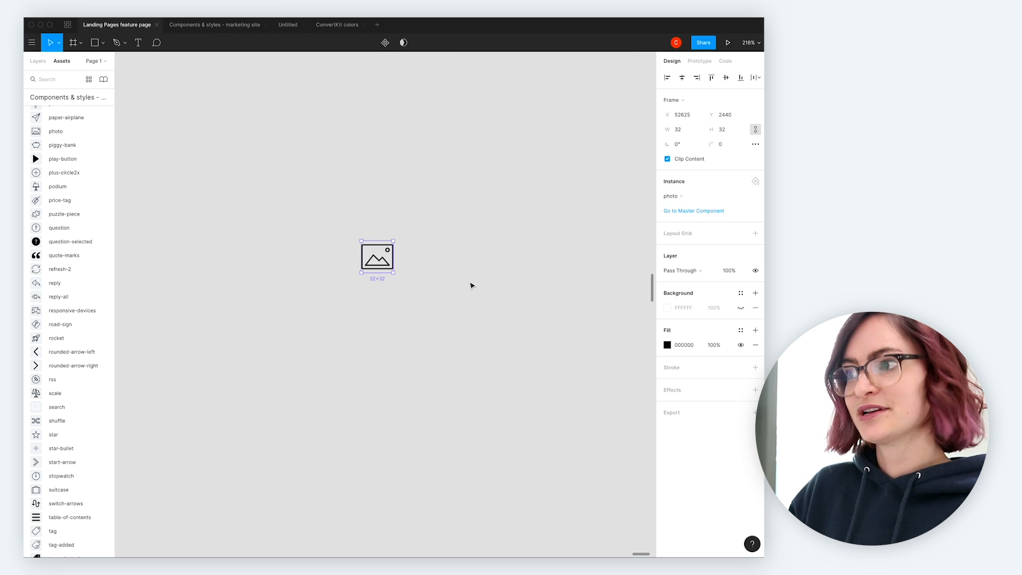
# Fill the photo icon with the green from ConvertKit colors.
pyautogui.click(667, 345)
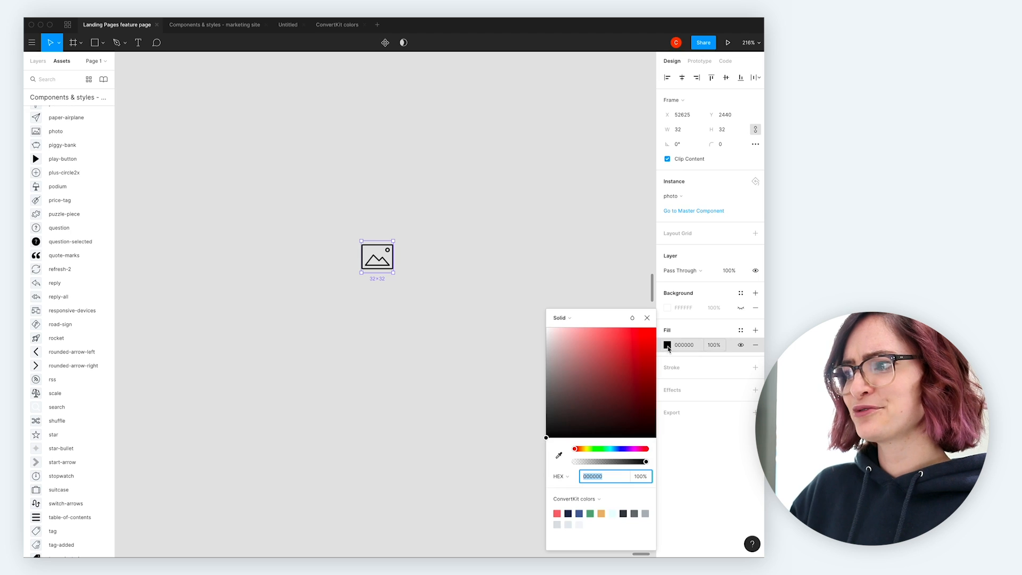
pyautogui.click(590, 513)
pyautogui.click(426, 218)
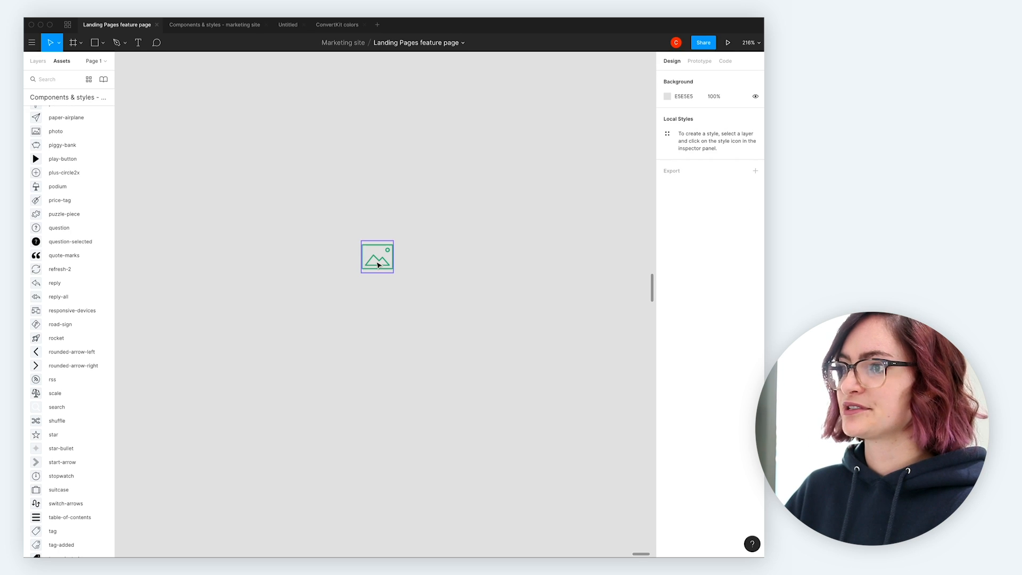
# Show the related Icons components offered for the photo instance and the matching Icons frame in the Components & styles file.
pyautogui.click(378, 264)
pyautogui.click(677, 200)
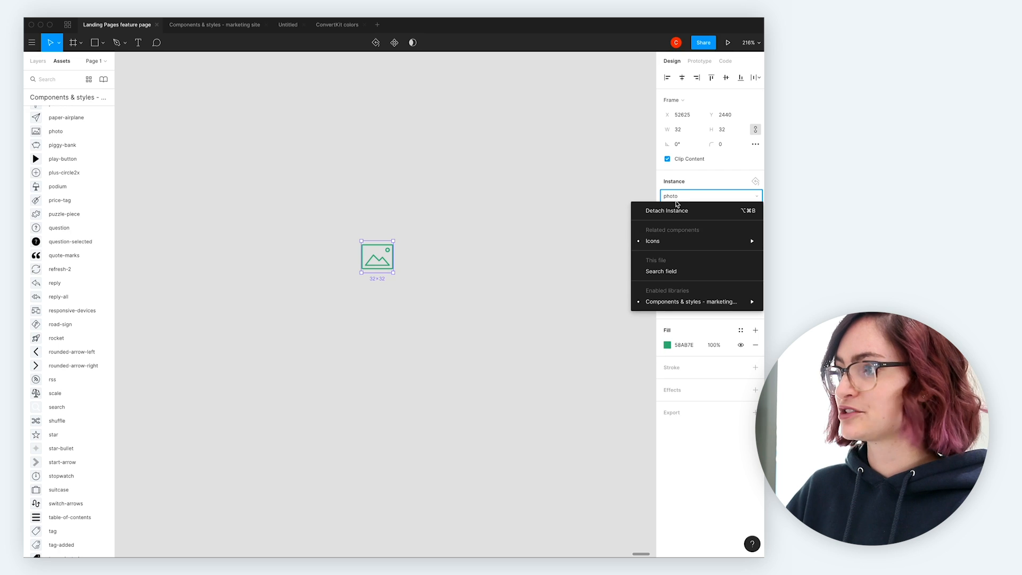
pyautogui.moveTo(655, 245)
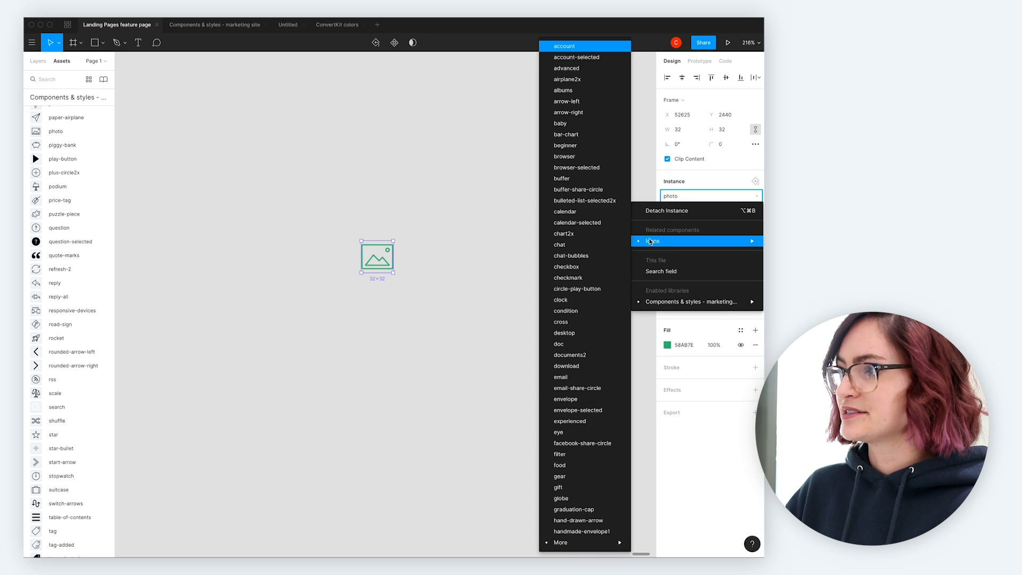
pyautogui.click(213, 25)
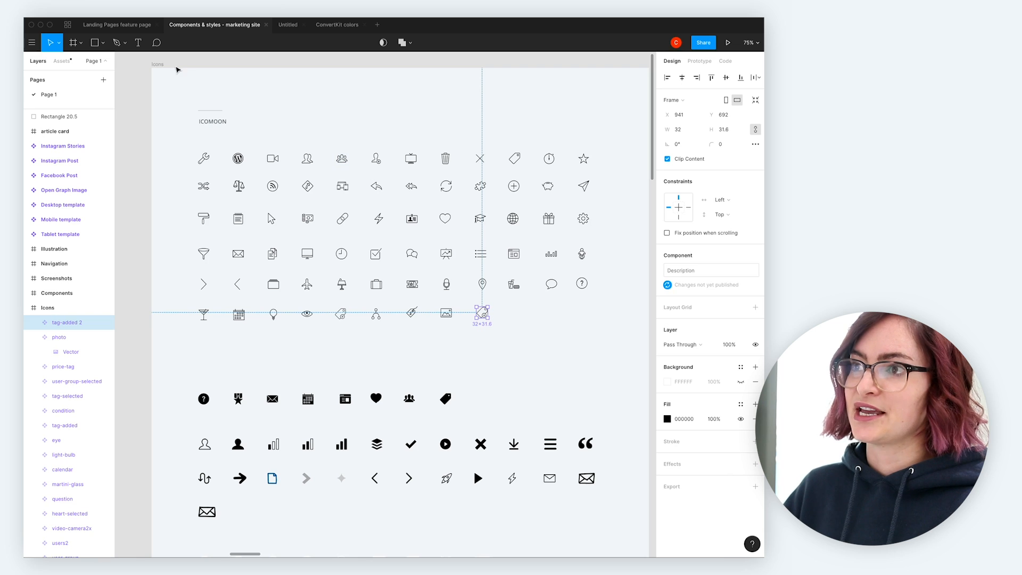
pyautogui.click(158, 64)
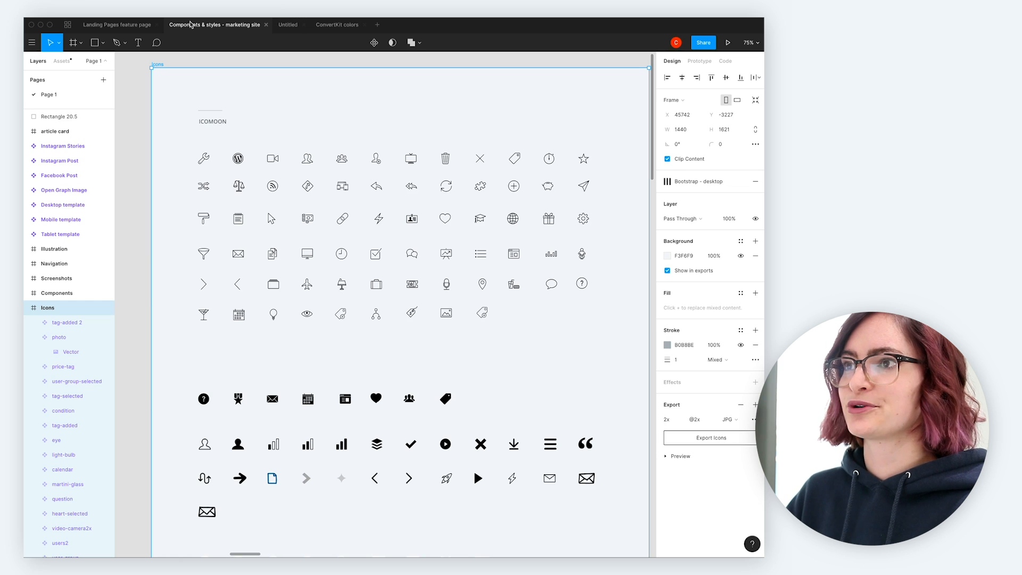
# Return to the Landing Pages feature page file and examine how its library list groups icons, components and buttons.
pyautogui.click(118, 25)
pyautogui.scroll(20, 57, 213)
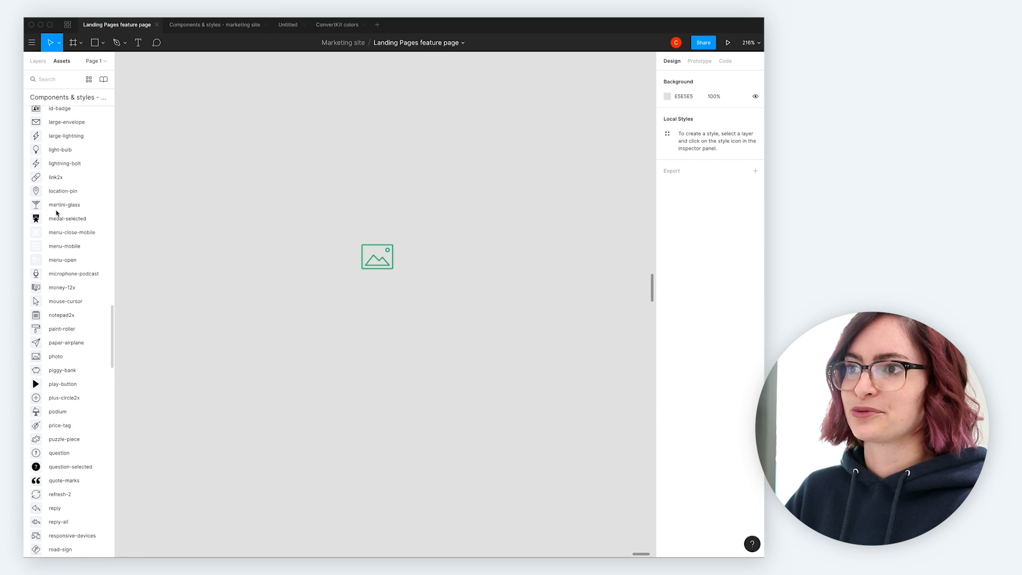
pyautogui.scroll(10, 57, 213)
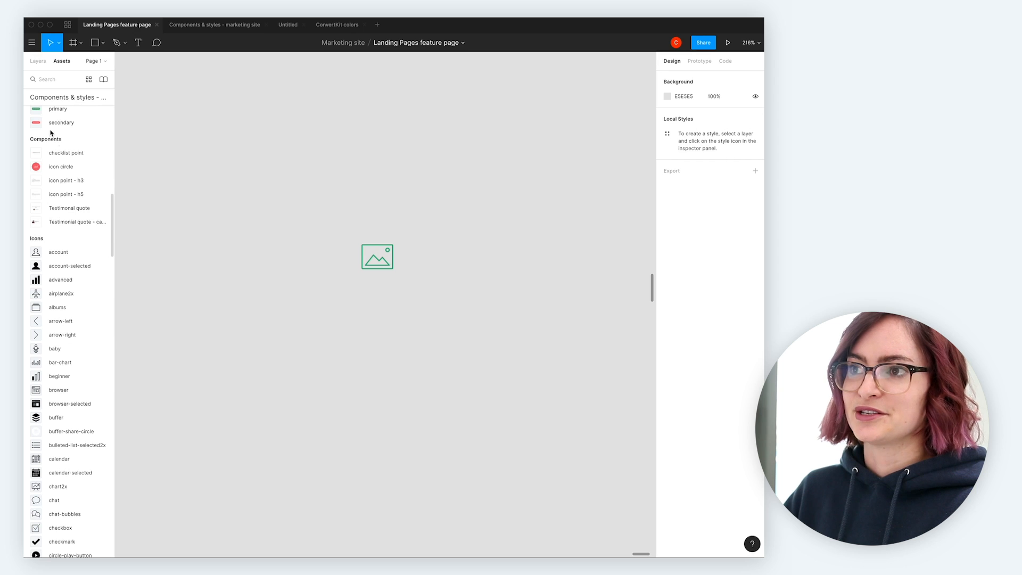
pyautogui.scroll(10, 65, 345)
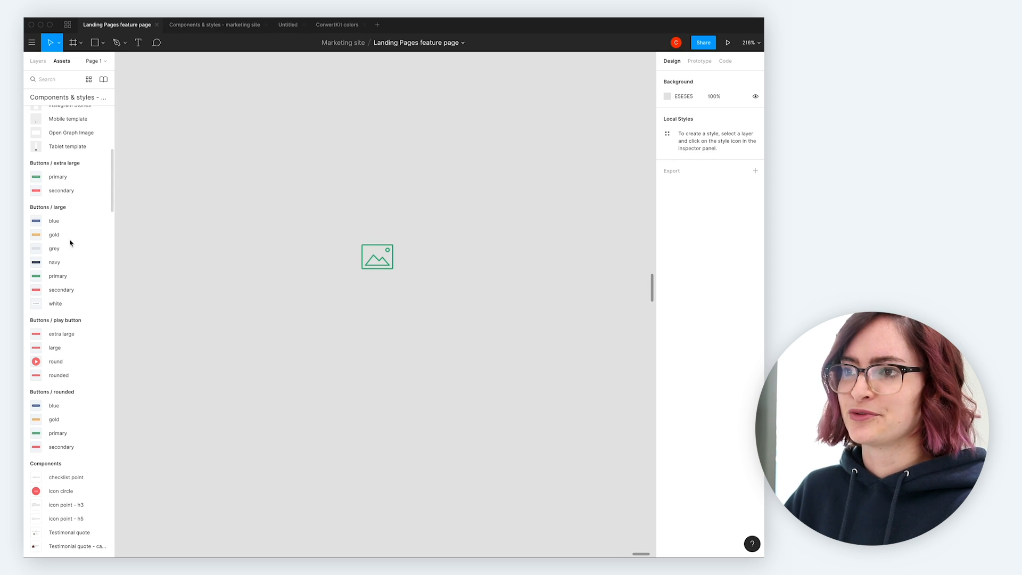
# Switch to the Components & styles file and inspect the link and responsive-devices icon components.
pyautogui.click(233, 29)
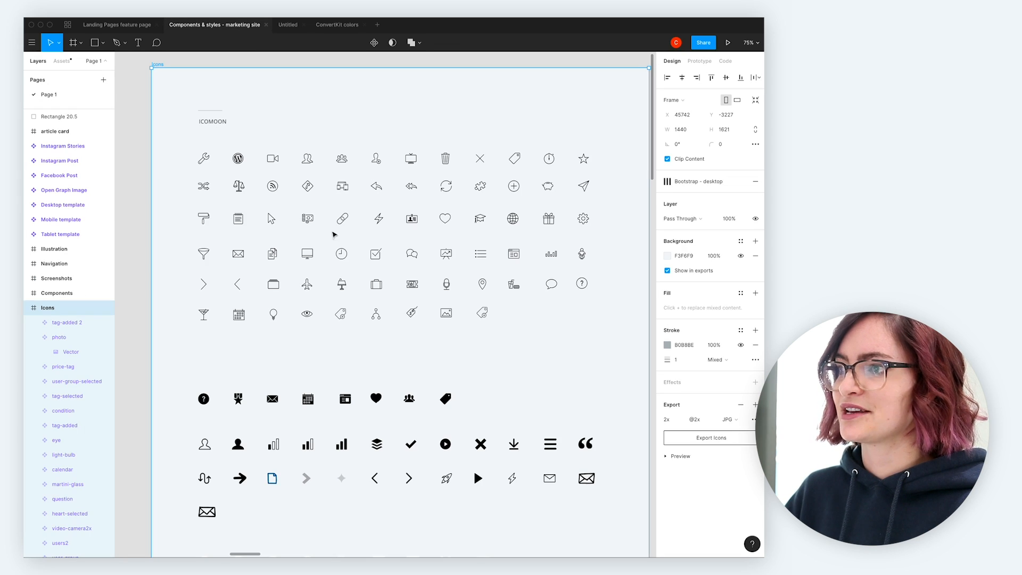
pyautogui.click(342, 219)
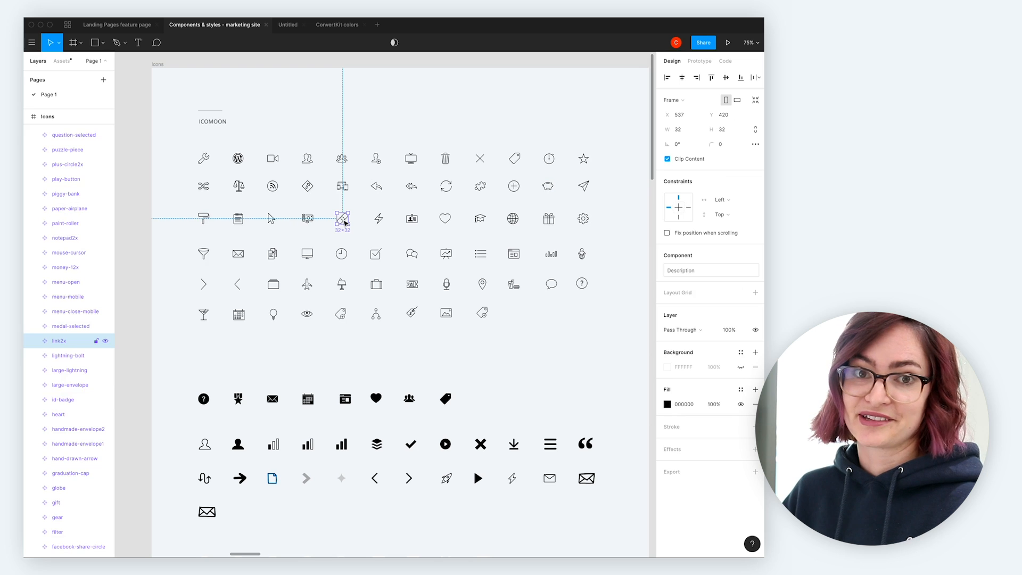
pyautogui.click(343, 187)
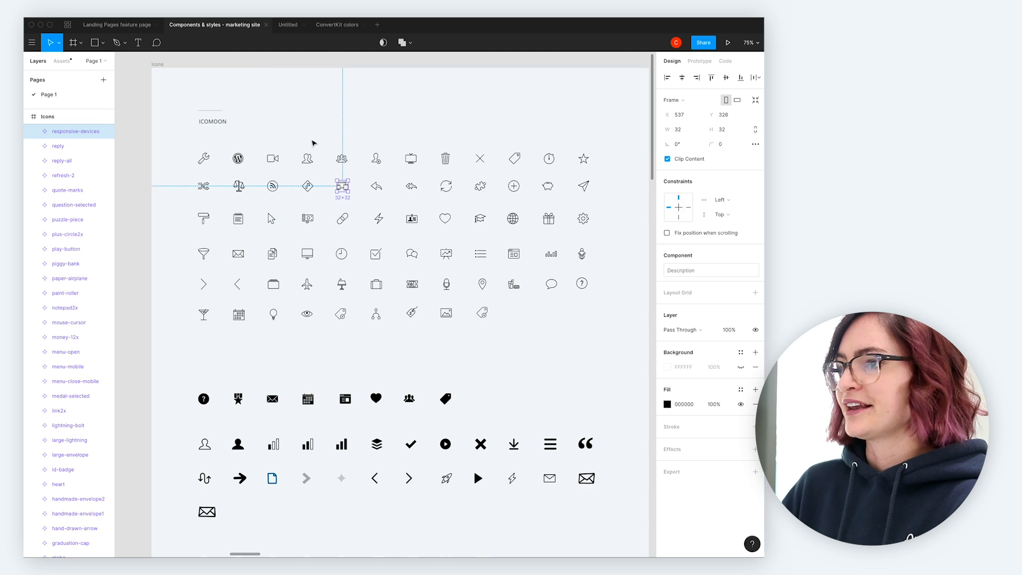
# Examine the Buttons frame, from the large and extra-large buttons down to the button shapes.
pyautogui.click(353, 111)
pyautogui.hscroll(-5, 312, 129)
pyautogui.hscroll(-15, 312, 129)
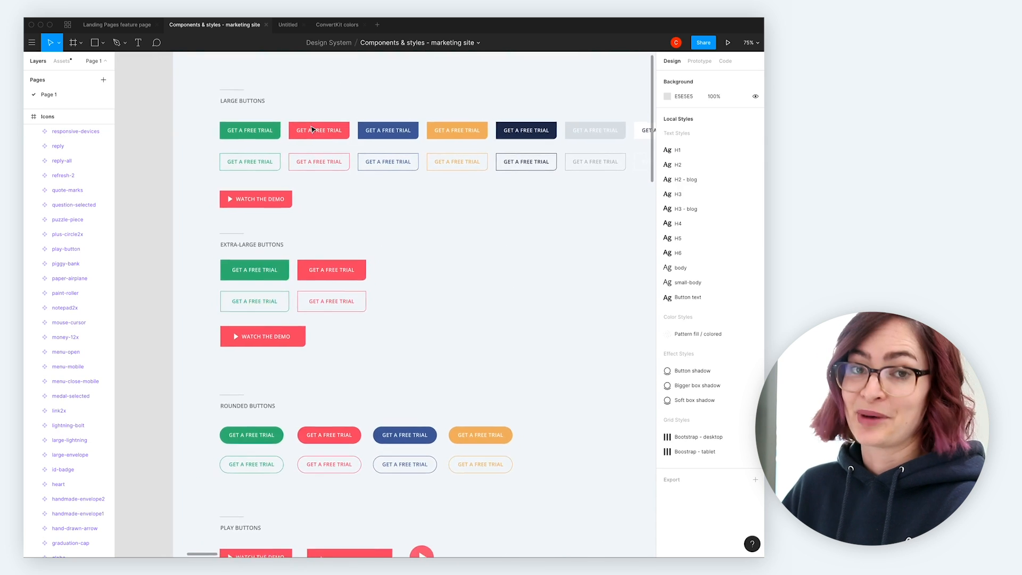
pyautogui.scroll(-6, 312, 129)
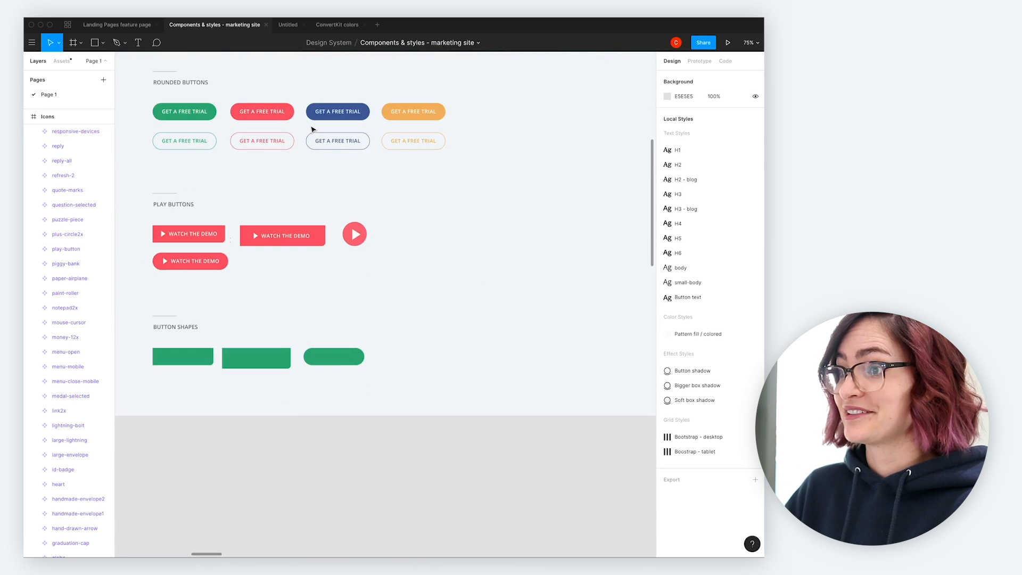
pyautogui.scroll(6, 312, 129)
pyautogui.scroll(-6, 312, 129)
pyautogui.scroll(-2, 313, 129)
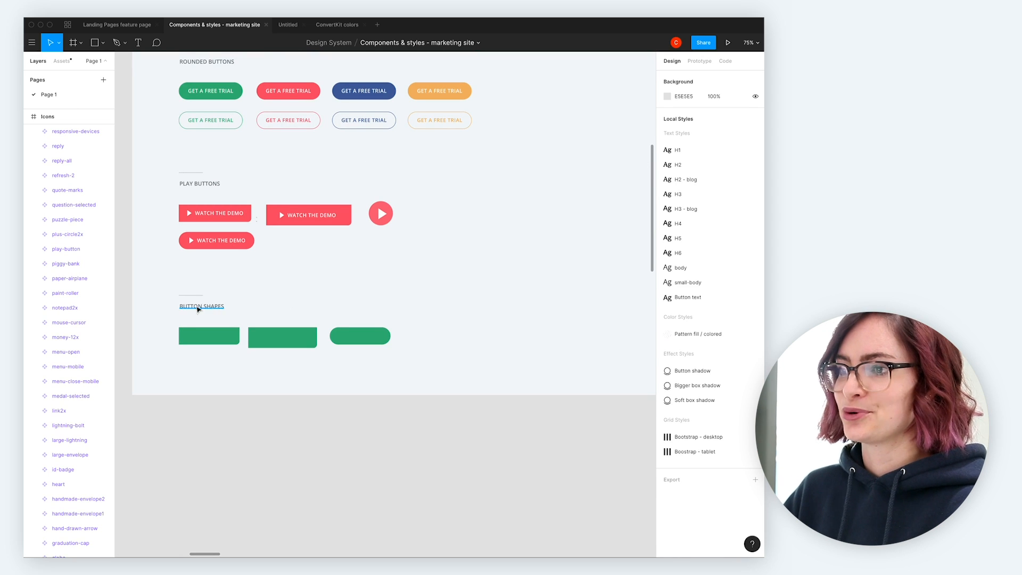
pyautogui.scroll(-1, 211, 303)
pyautogui.scroll(-2, 210, 304)
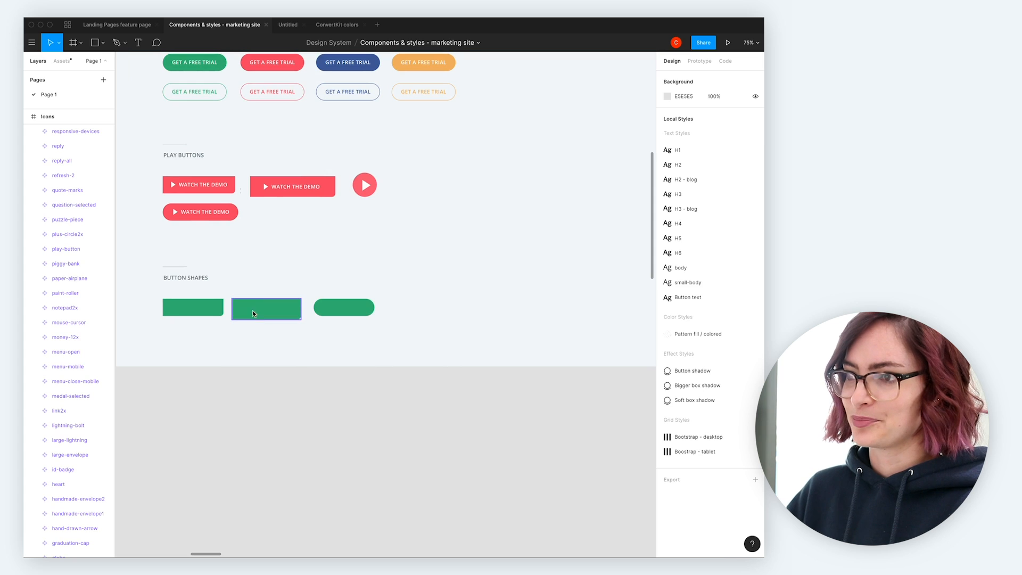
# Inspect the large, extra-large and rounded button shape components one after another.
pyautogui.click(197, 311)
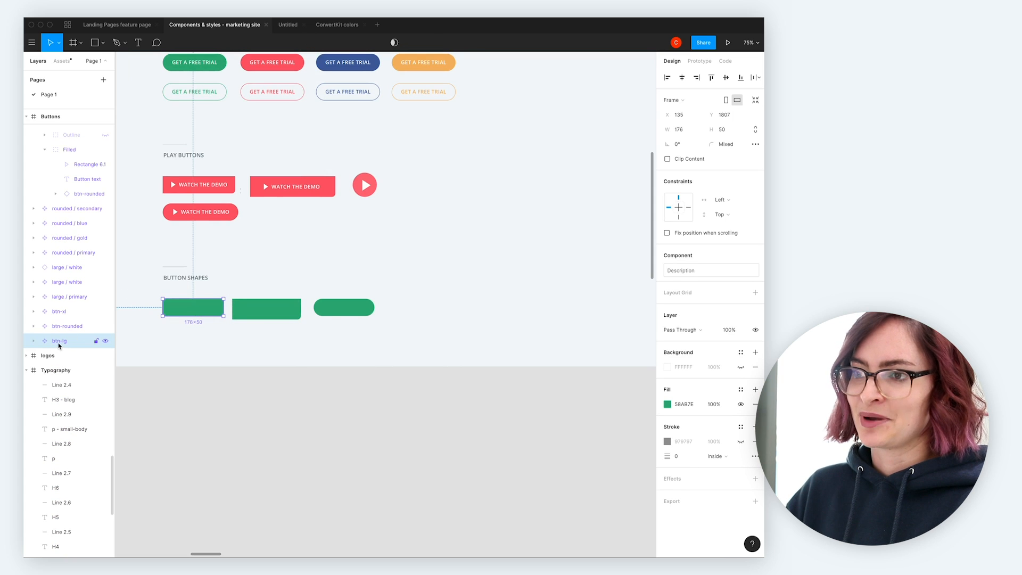
pyautogui.click(273, 302)
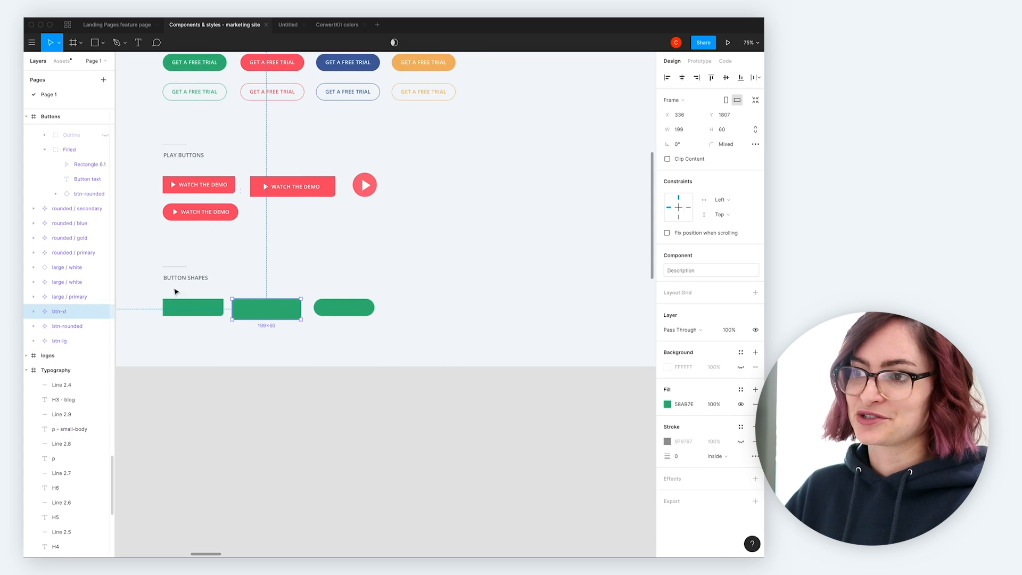
pyautogui.click(347, 315)
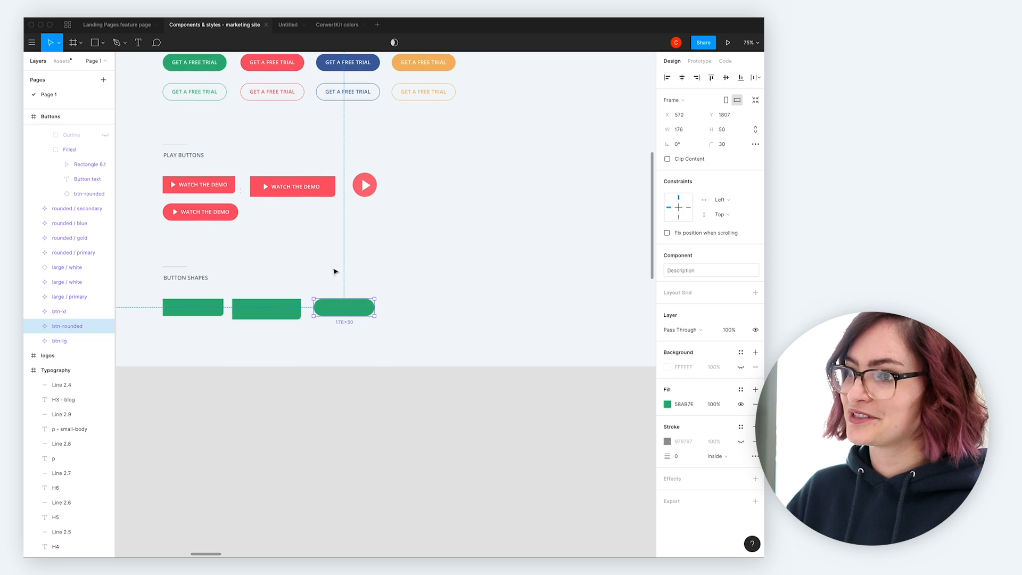
# Place a copy of the large button shape beyond the rounded one and add the text "BUTTON TEXT" over it.
pyautogui.click(193, 300)
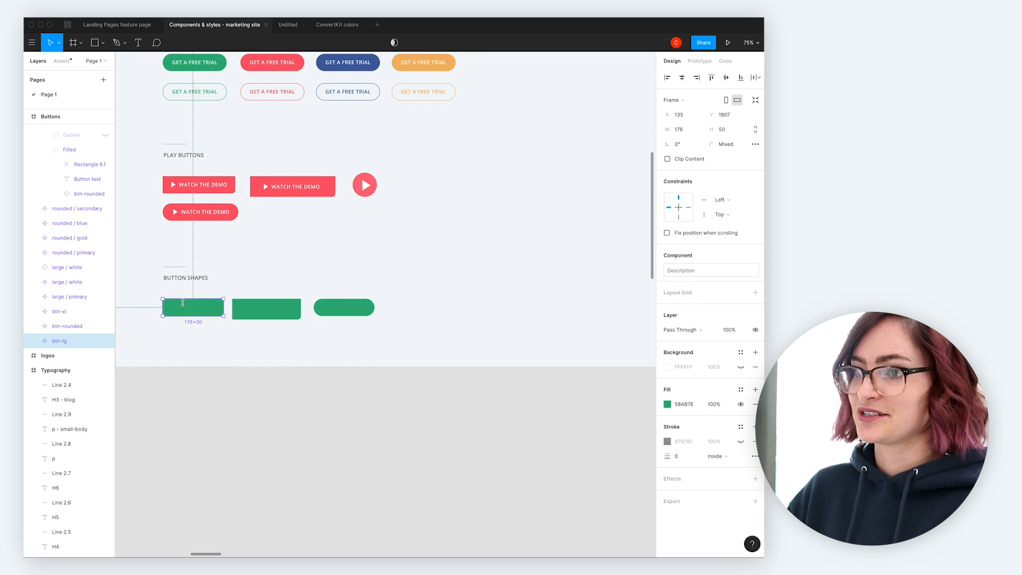
pyautogui.moveTo(181, 303); pyautogui.dragTo(489, 303)
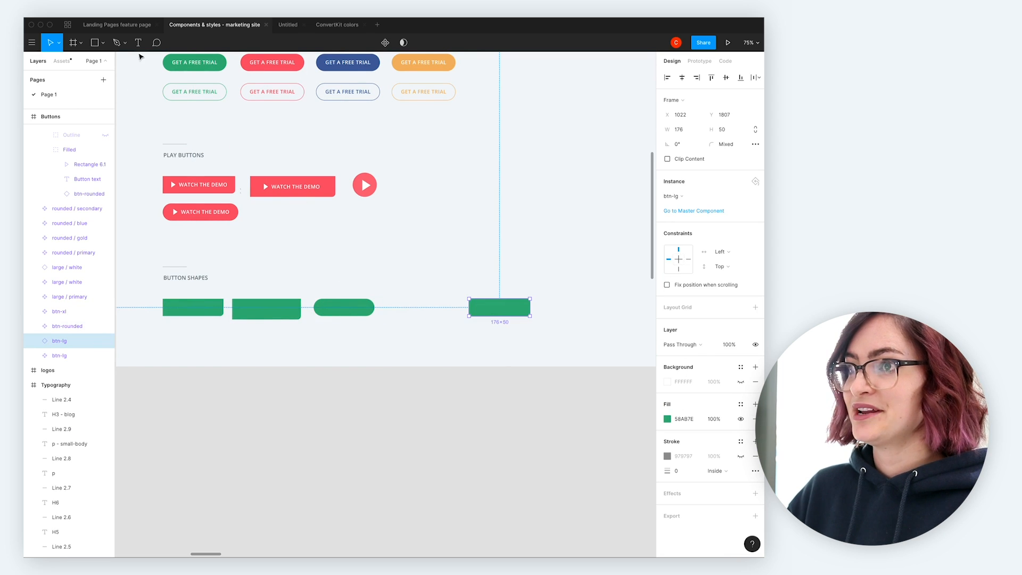
pyautogui.click(138, 42)
pyautogui.click(491, 307)
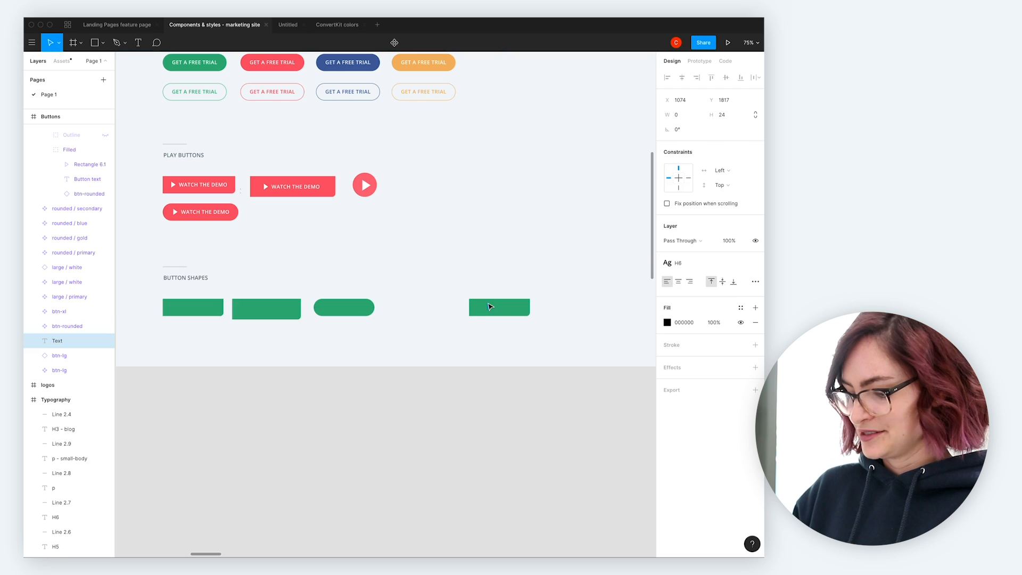
pyautogui.write('BUTTON TEXT')
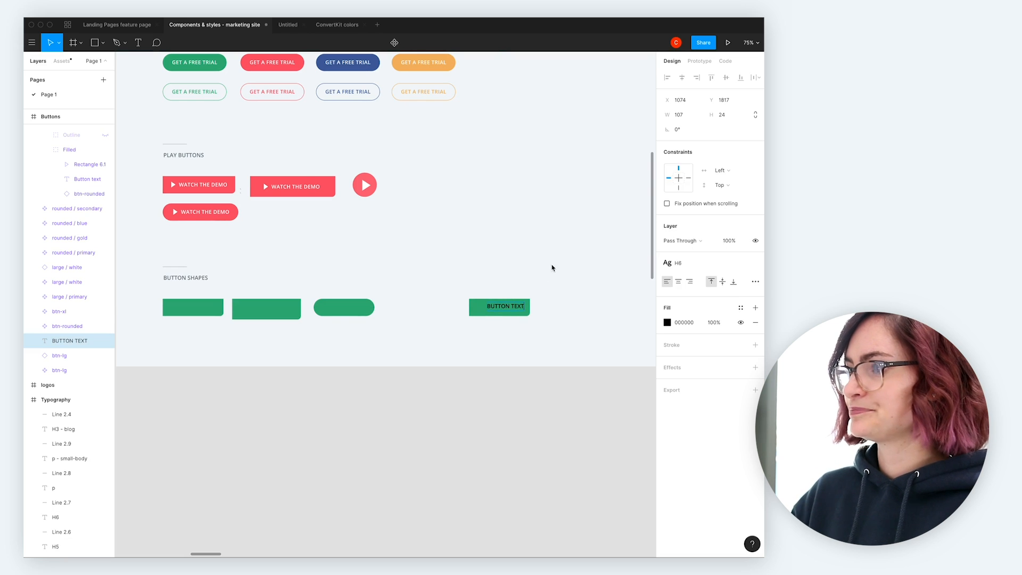
# Apply the Button text style to the "BUTTON TEXT" label and centre it on the copied button shape.
pyautogui.press('Escape')
pyautogui.click(685, 264)
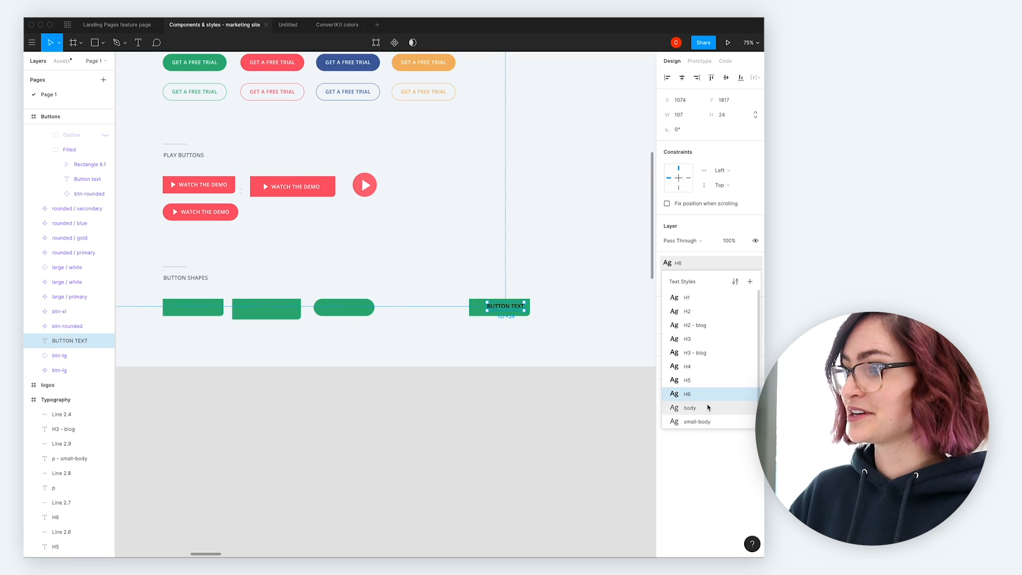
pyautogui.scroll(-2, 705, 395)
pyautogui.click(702, 420)
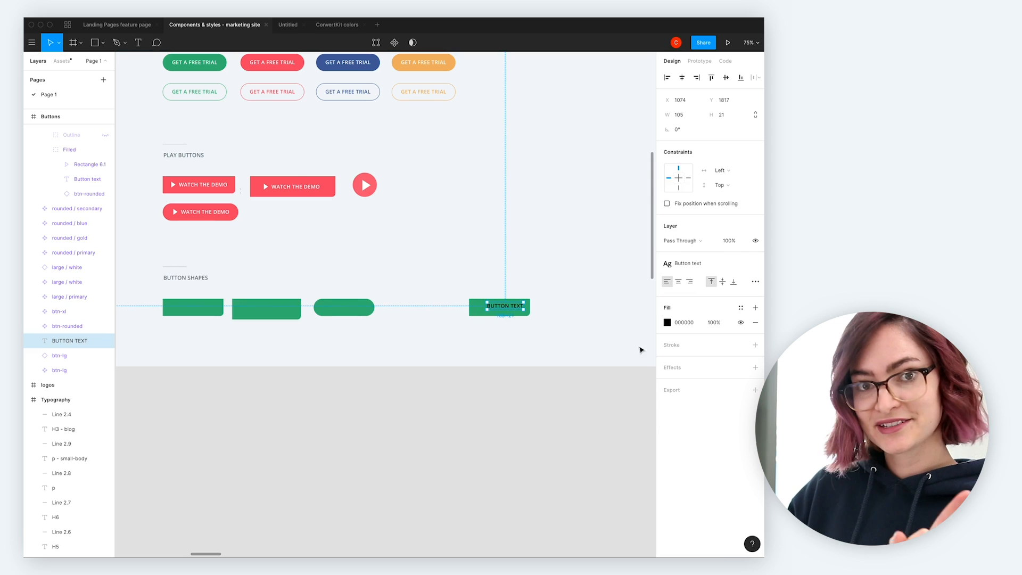
pyautogui.moveTo(524, 310); pyautogui.dragTo(517, 312)
# Group the "BUTTON TEXT" label with the button shape behind it and turn the group into a component.
pyautogui.moveTo(464, 278); pyautogui.dragTo(521, 320)
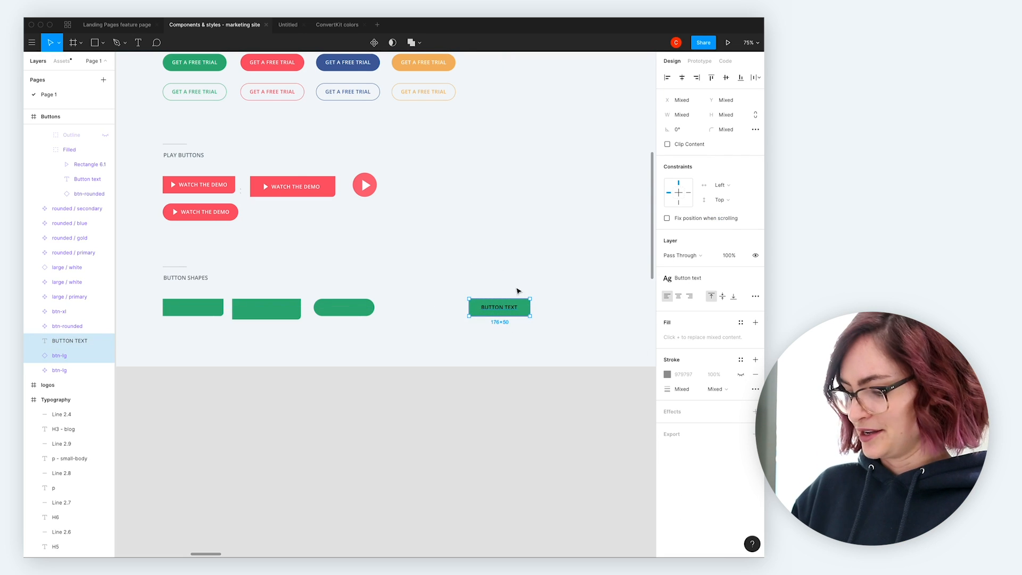
pyautogui.press('super+g')
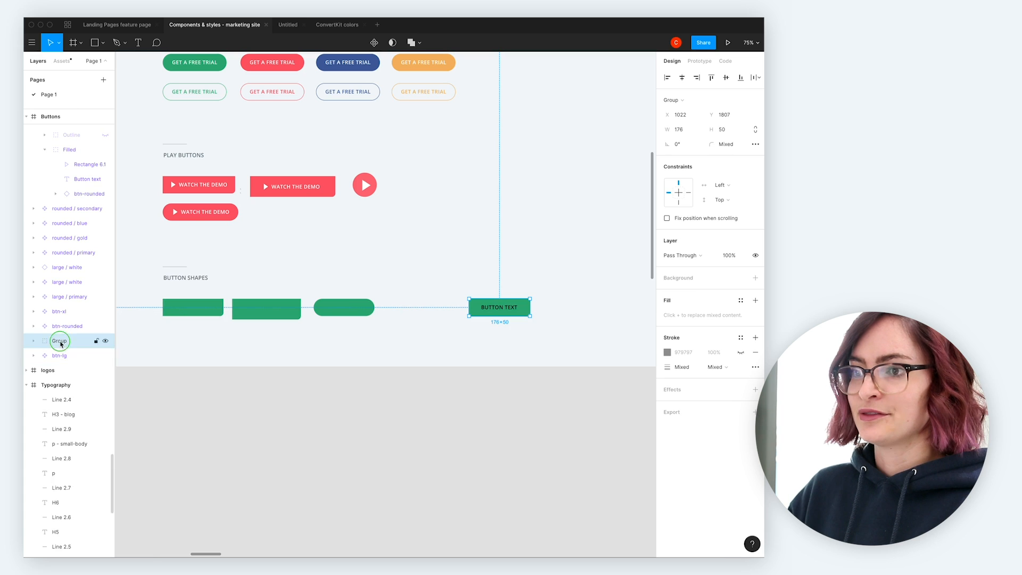
pyautogui.rightClick(70, 343)
pyautogui.click(86, 444)
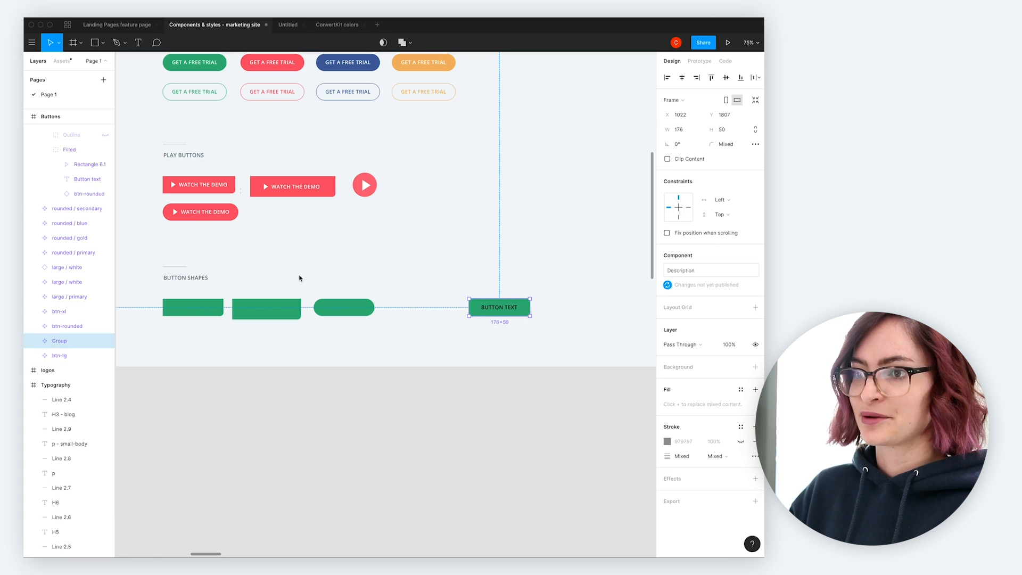
pyautogui.click(565, 239)
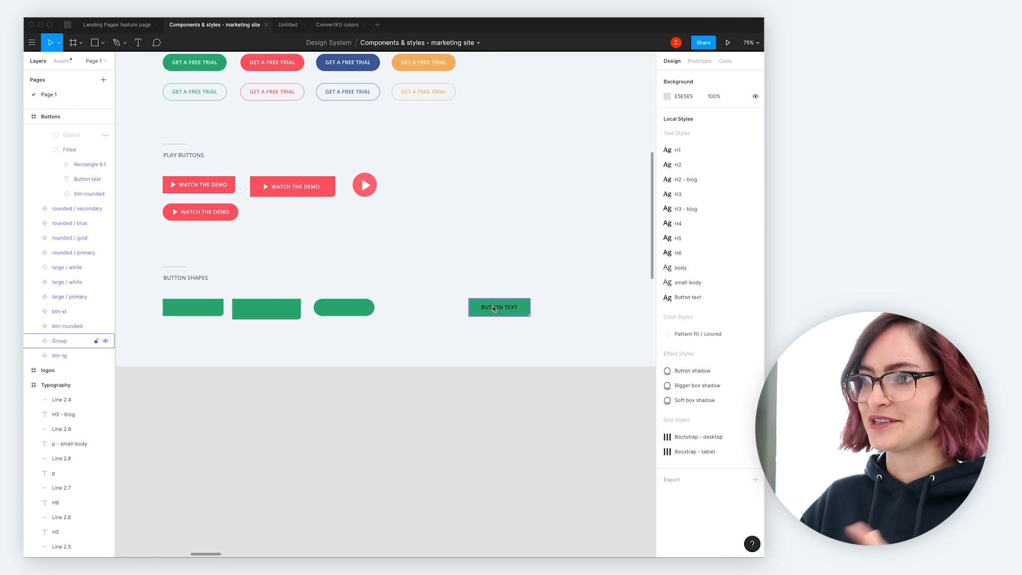
# Set the corner radius of the lower-right point of the large button base shape to 0.
pyautogui.click(202, 309)
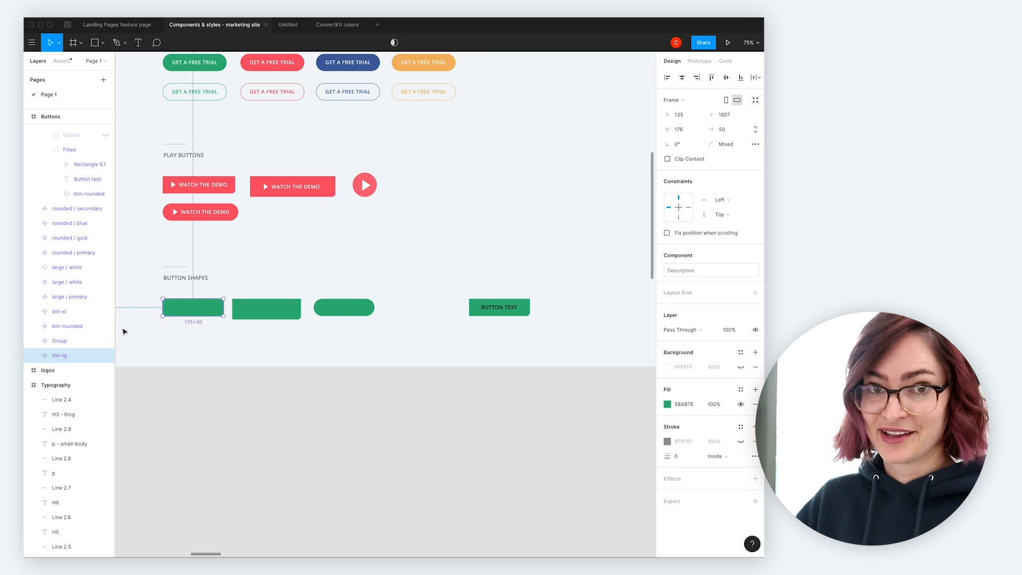
pyautogui.doubleClick(193, 311)
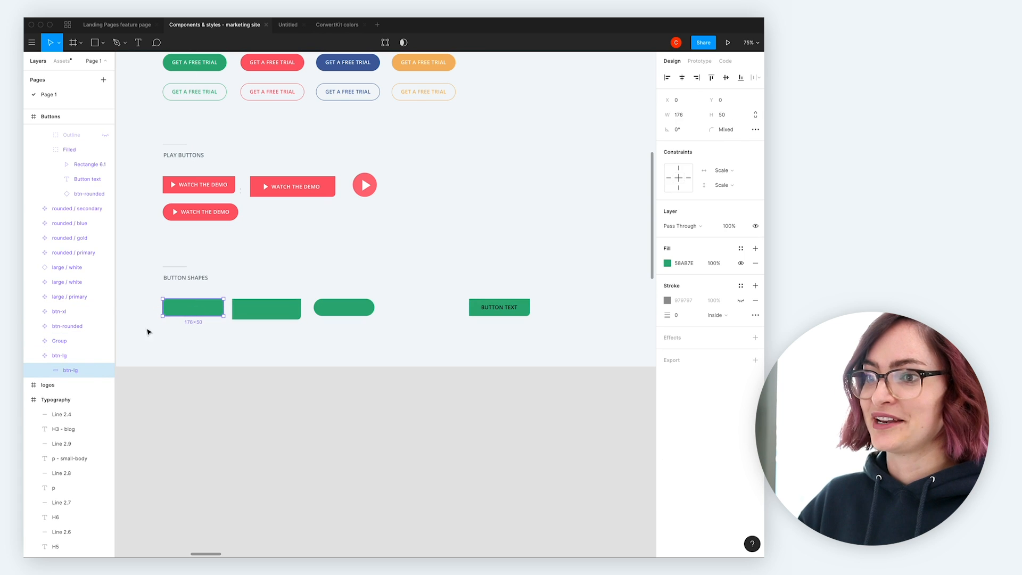
pyautogui.doubleClick(212, 309)
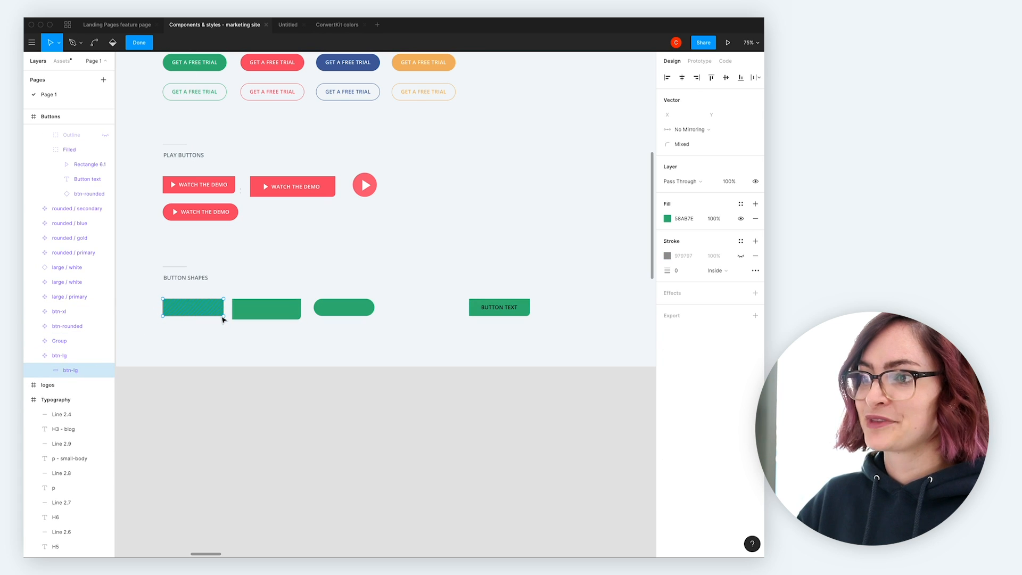
pyautogui.click(224, 315)
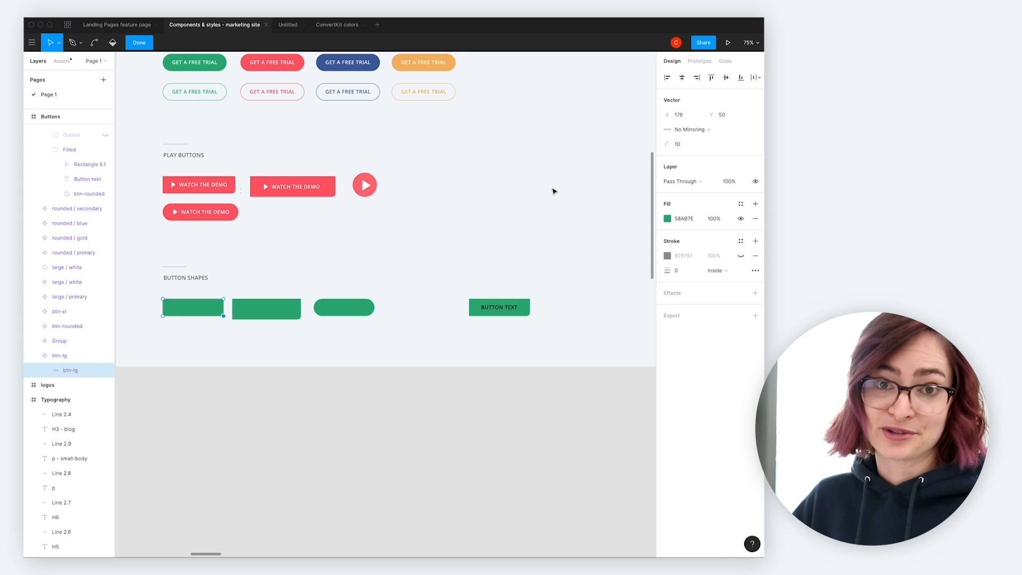
pyautogui.click(680, 144)
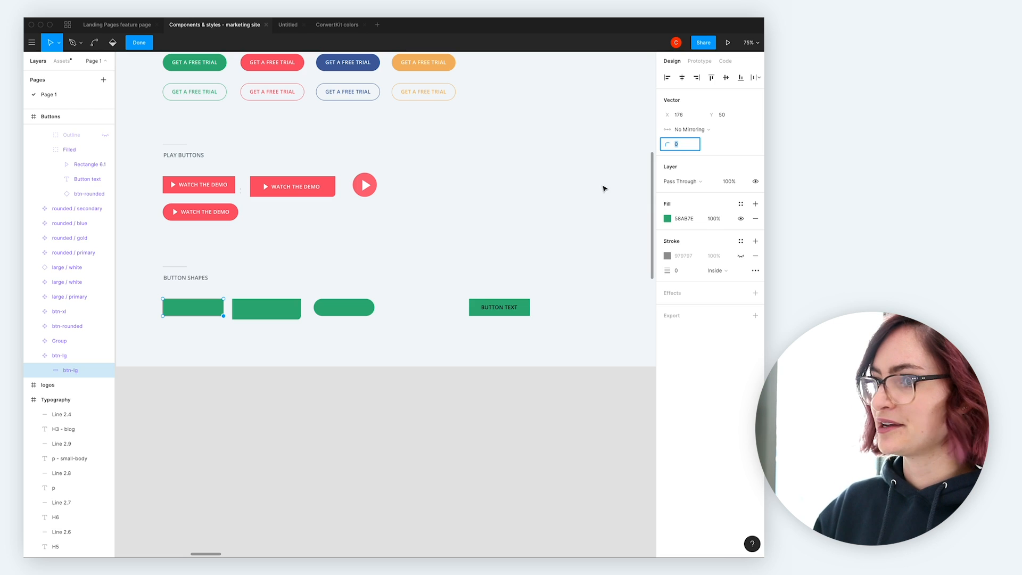
# Check the buttons built on the large base shape and set its lower-right corner radius to 10.
pyautogui.scroll(15, 485, 157)
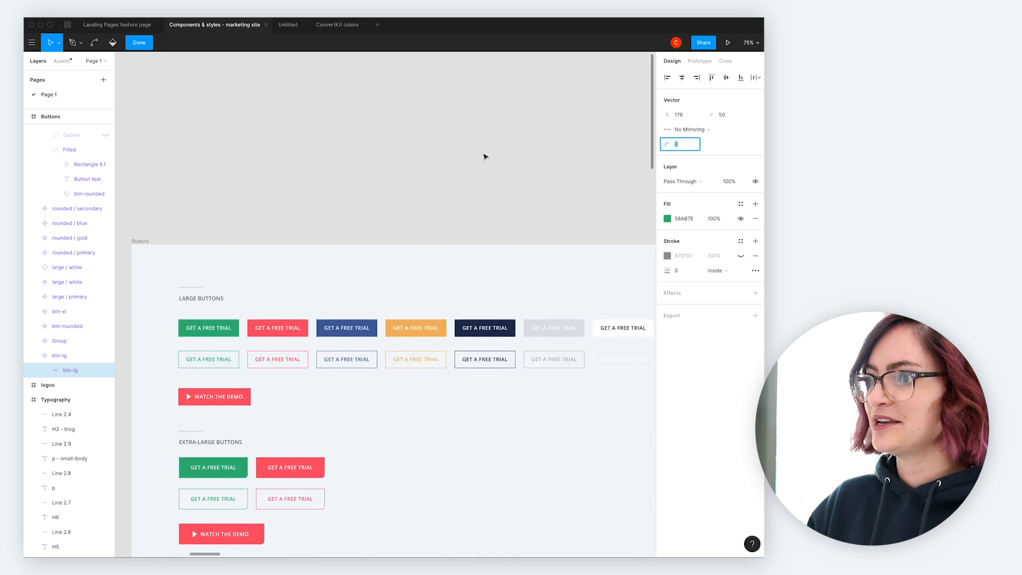
pyautogui.scroll(-5, 484, 157)
pyautogui.scroll(-3, 183, 189)
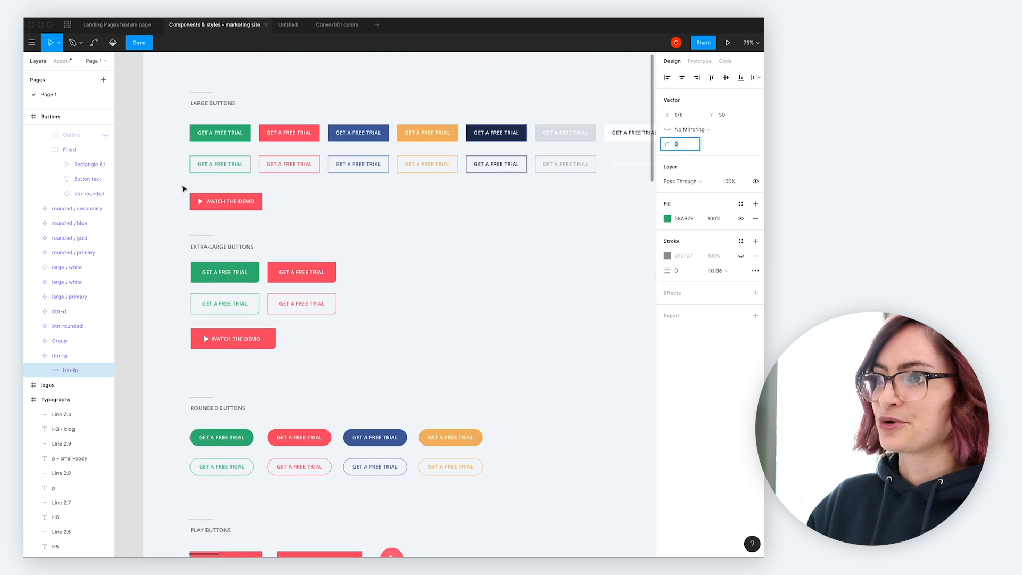
pyautogui.scroll(-1, 182, 189)
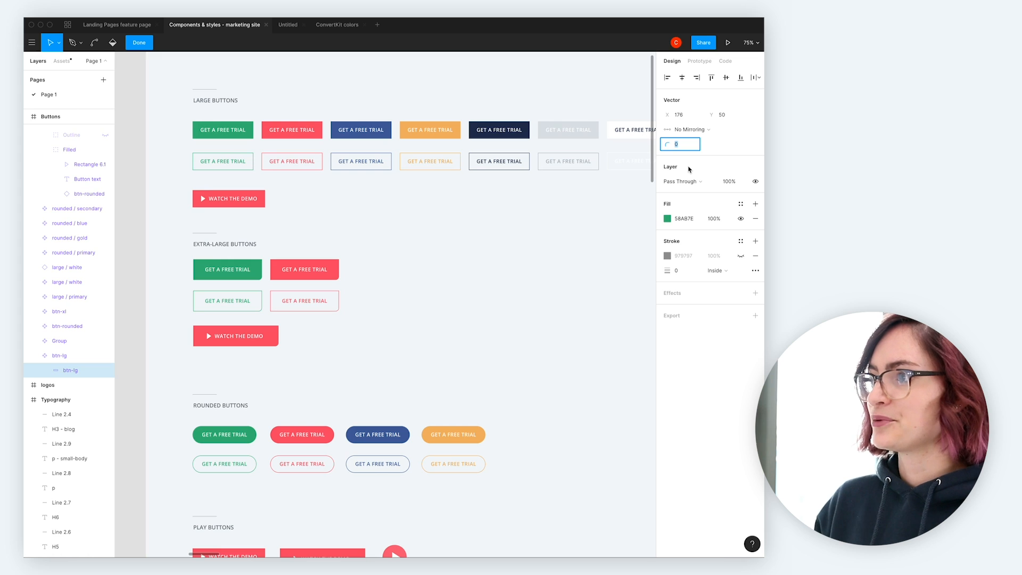
pyautogui.write('10')
pyautogui.press('Return')
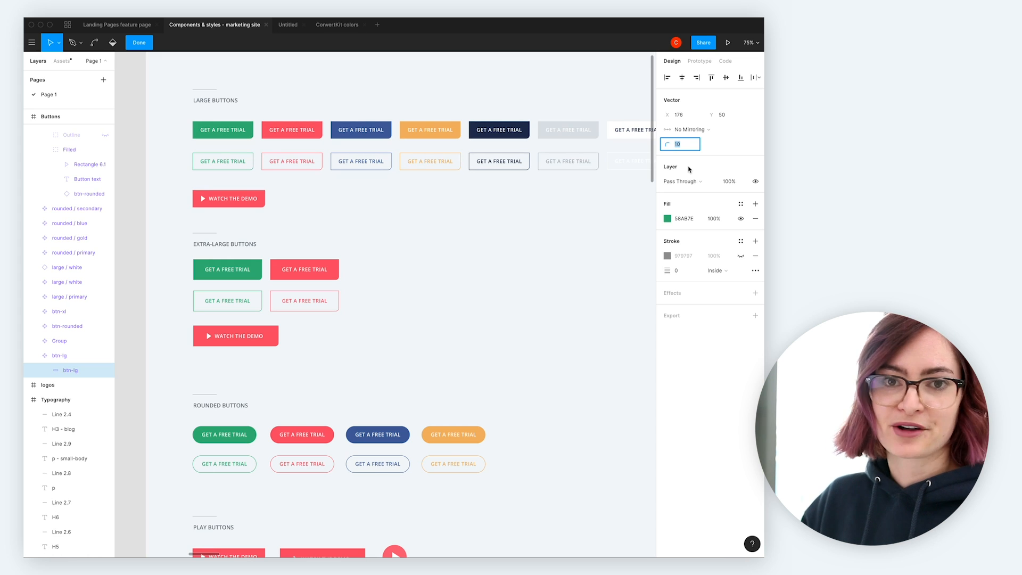
# Switch the large / primary button component to its outlined look by showing the Outline layer and hiding the Filled layer.
pyautogui.scroll(-5, 452, 254)
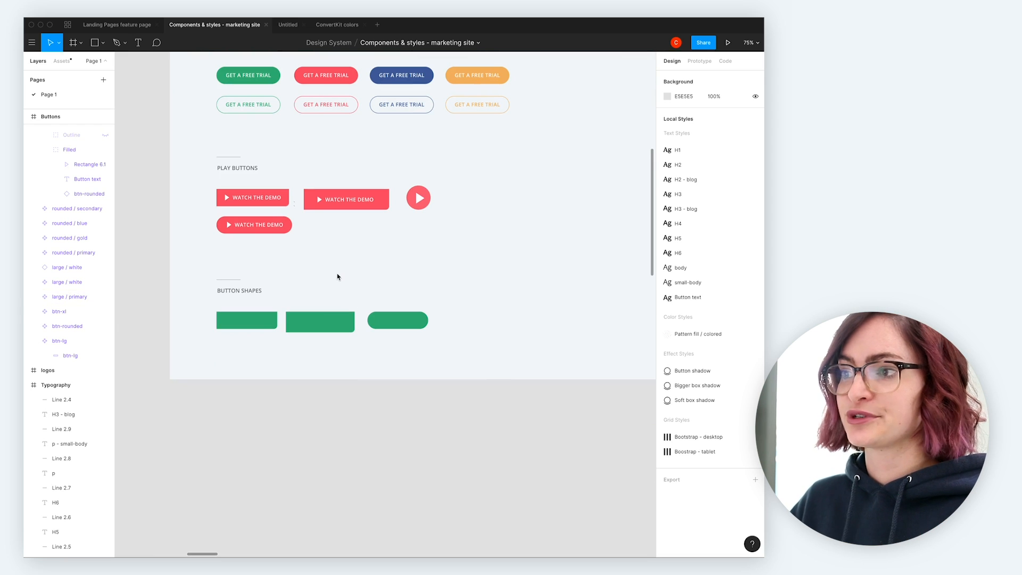
pyautogui.scroll(1, 339, 277)
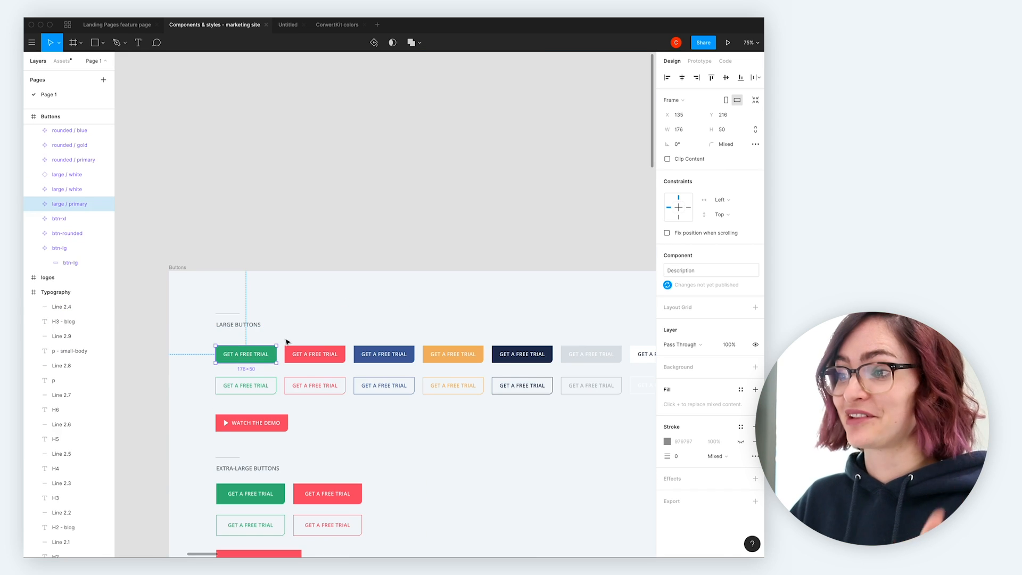
pyautogui.click(34, 204)
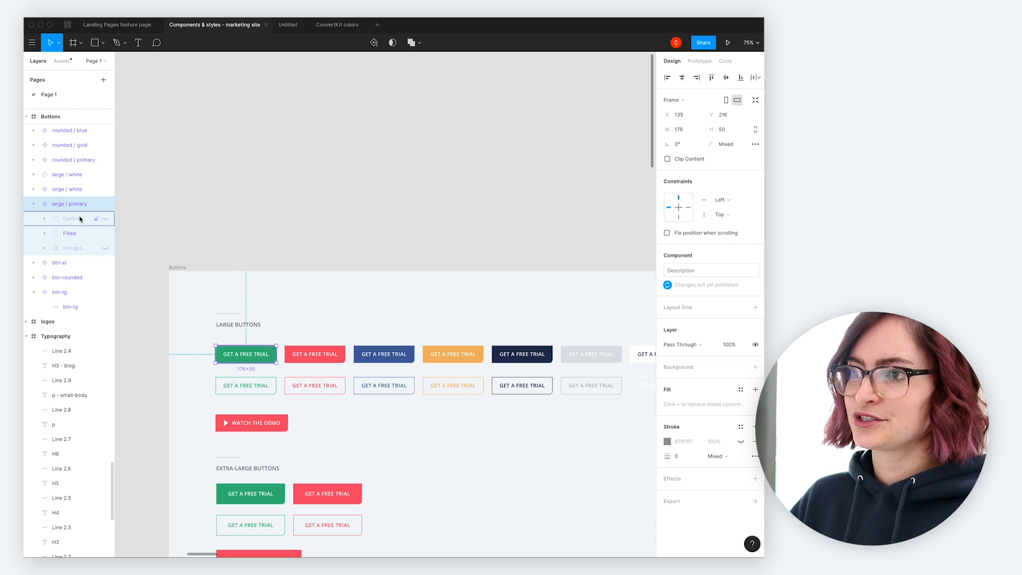
pyautogui.click(105, 220)
pyautogui.click(105, 234)
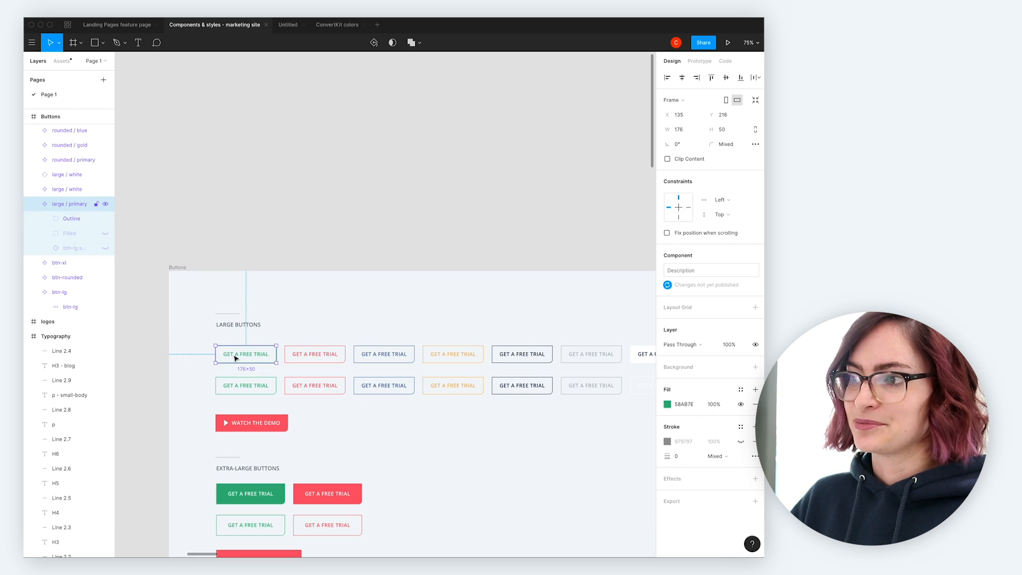
# Show the btn-lg shadow layer of the large / primary component and hide it again.
pyautogui.scroll(4, 285, 320)
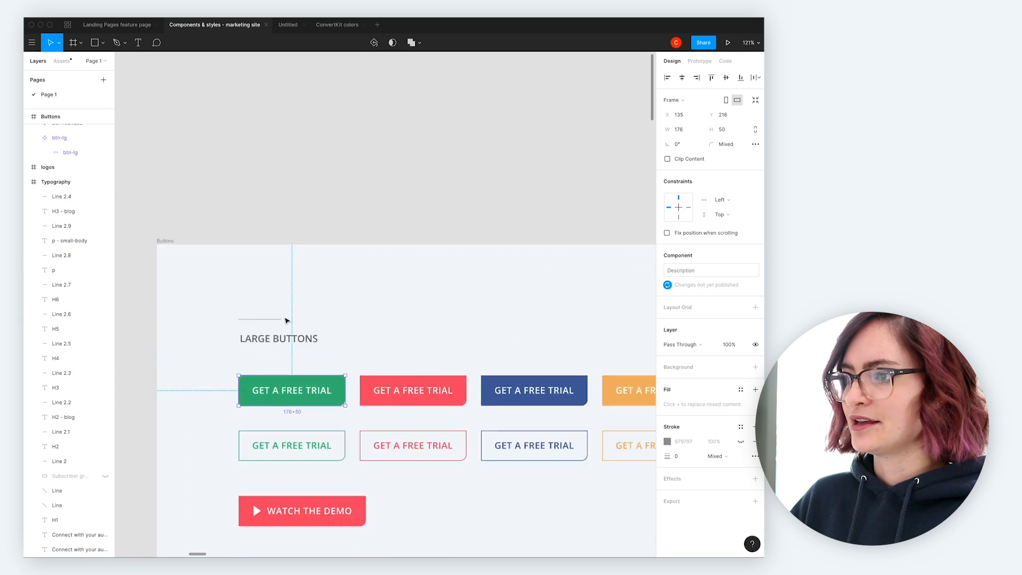
pyautogui.scroll(-3, 286, 320)
pyautogui.scroll(5, 42, 235)
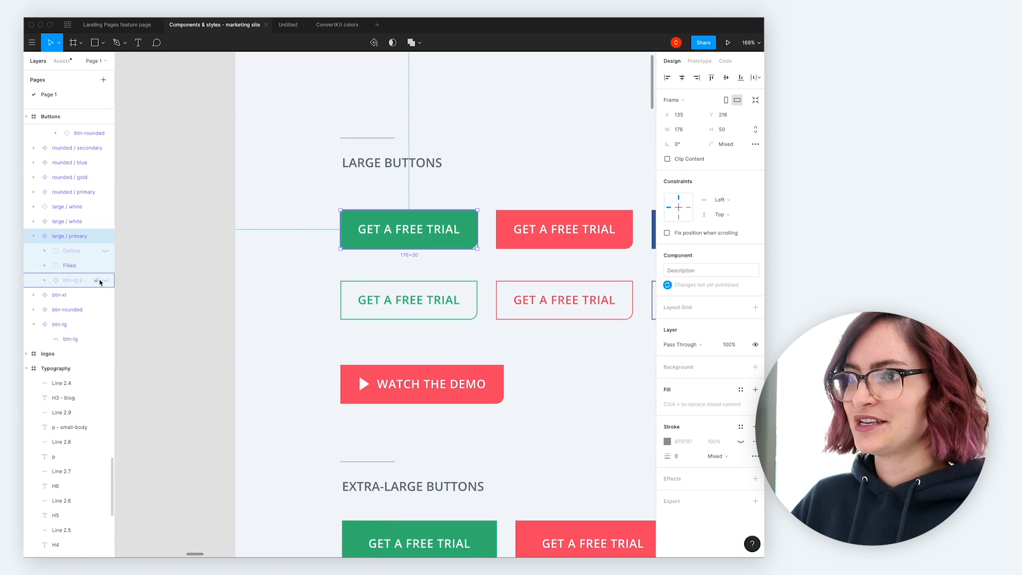
pyautogui.click(108, 283)
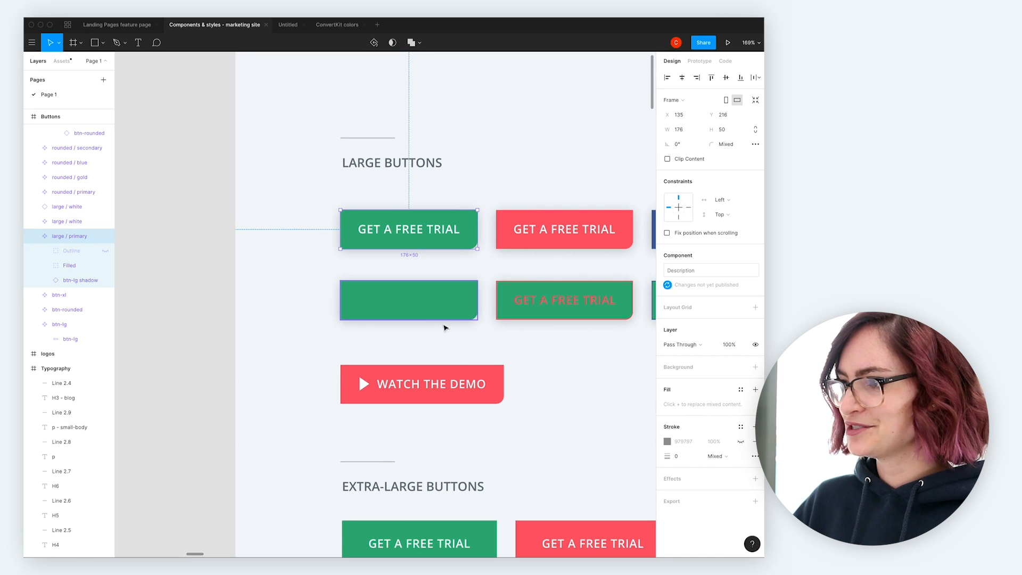
pyautogui.click(105, 281)
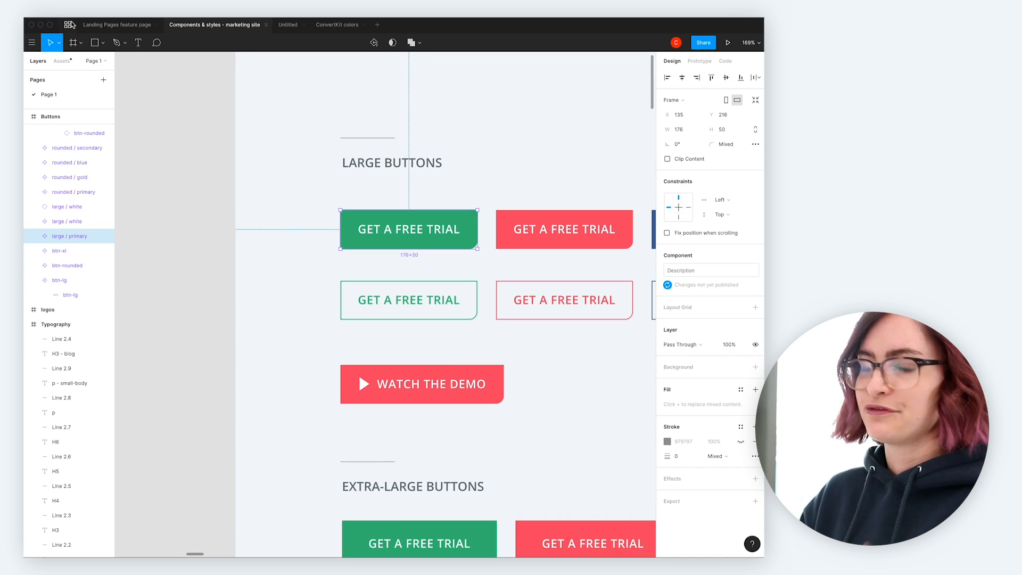
# Switch to the Landing Pages feature page file and show its library components as a thumbnail grid.
pyautogui.click(133, 23)
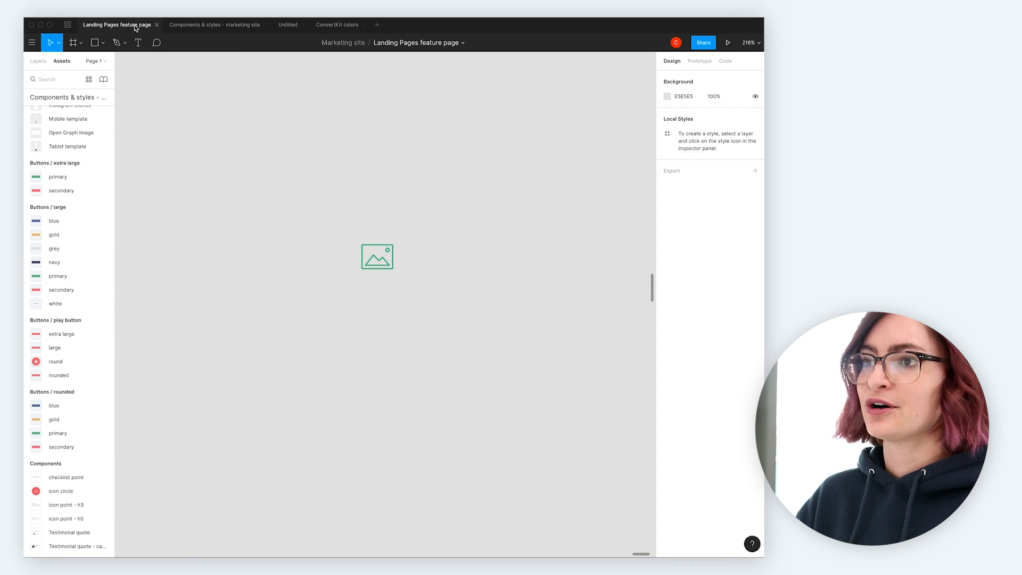
pyautogui.scroll(-1, 73, 204)
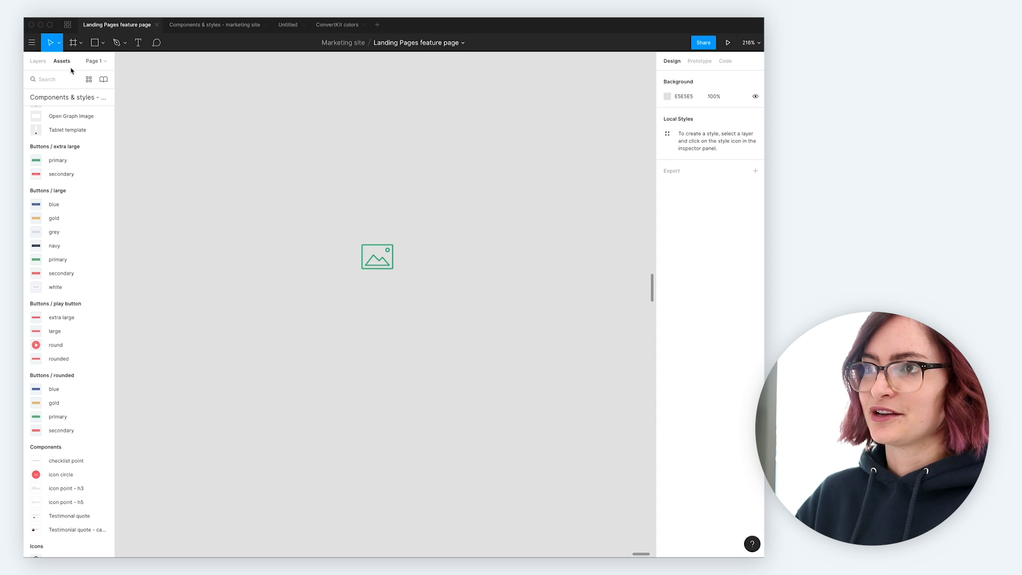
pyautogui.click(89, 79)
pyautogui.scroll(-3, 66, 229)
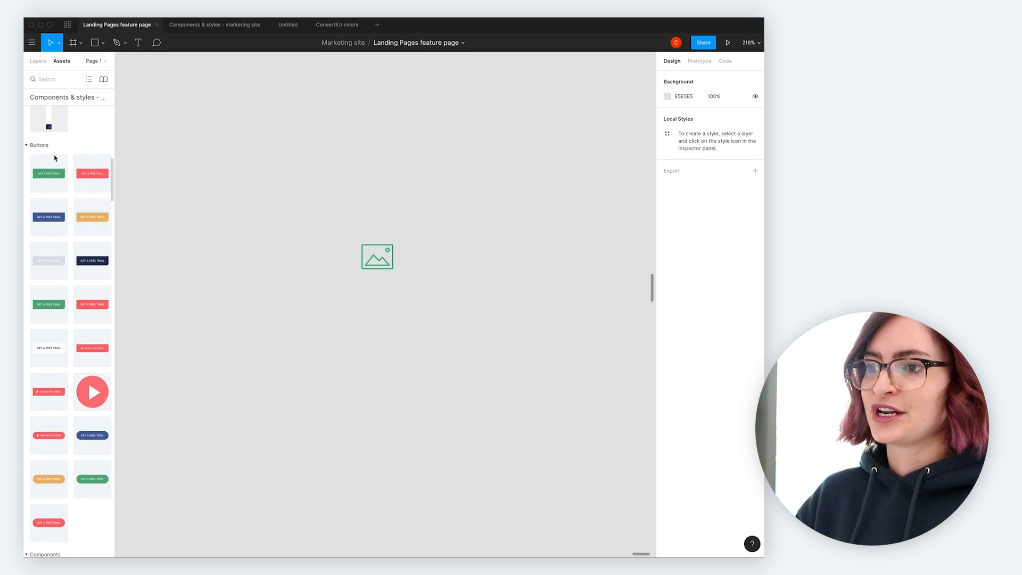
# Place an instance of the large / blue button from the library above the photo icon.
pyautogui.scroll(-5, 37, 331)
pyautogui.scroll(-1, 35, 332)
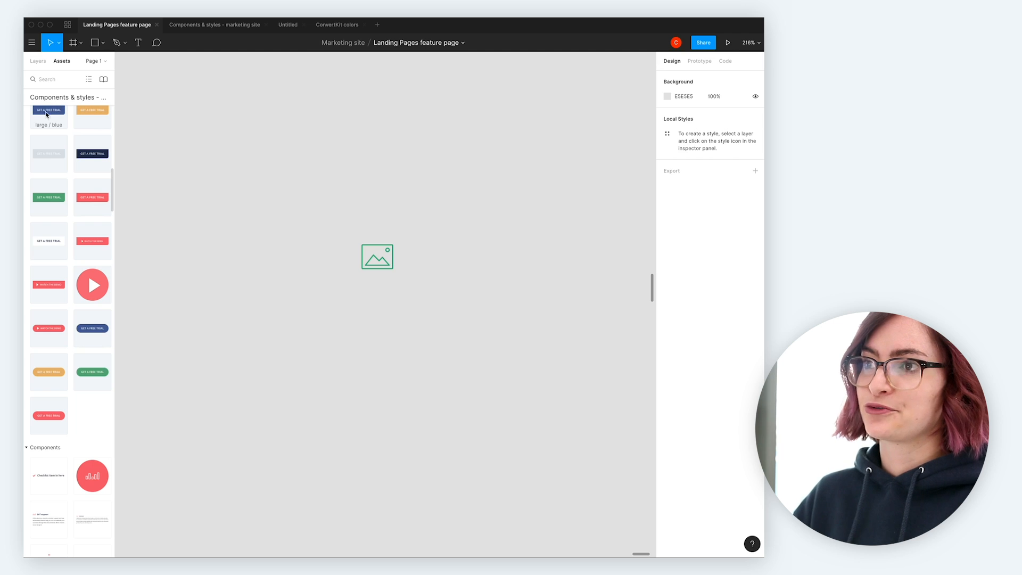
pyautogui.hotkey('ctrl', 'v')
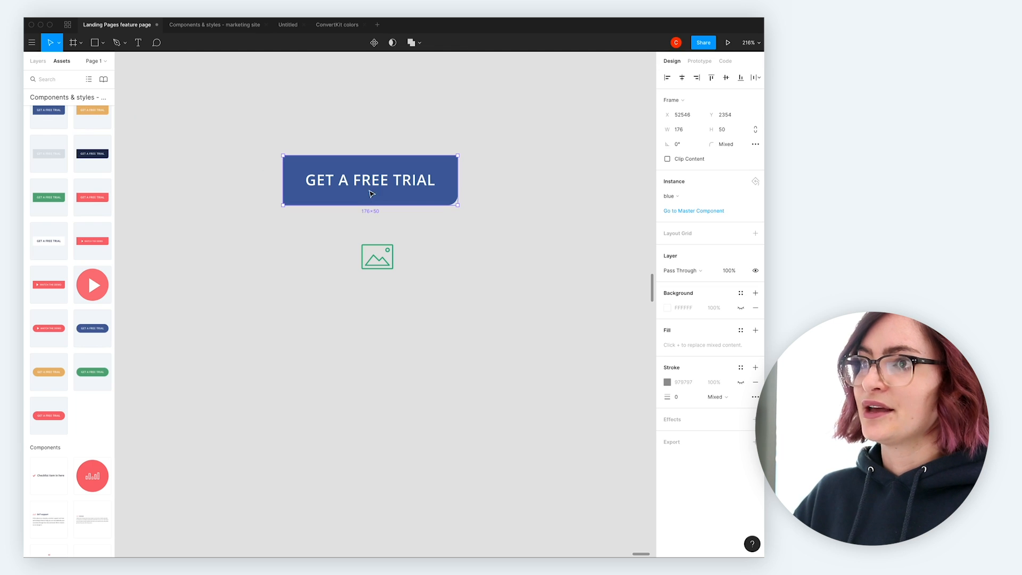
# Expand the nested layers of the placed large / blue button and hide its Filled layer.
pyautogui.click(38, 61)
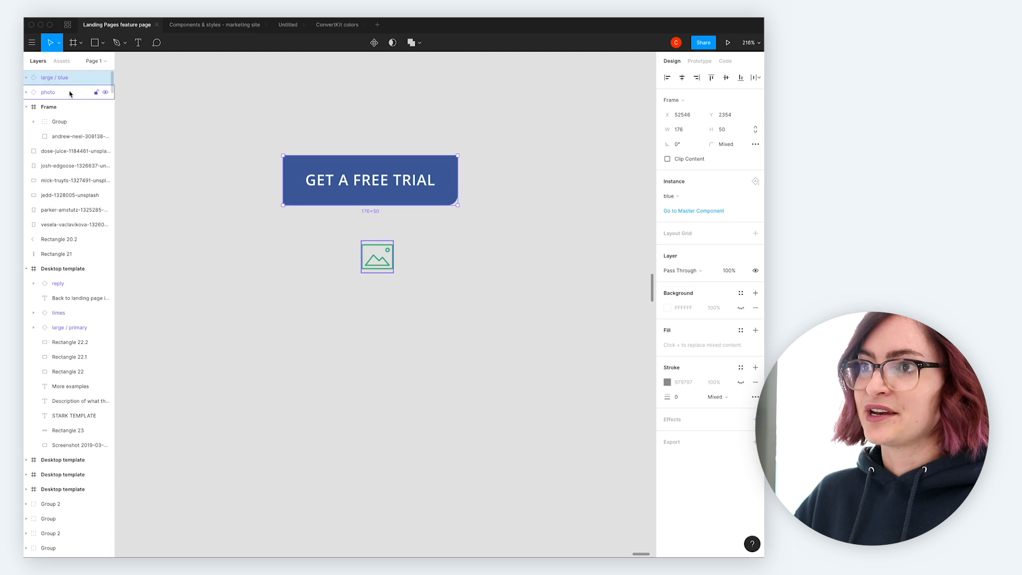
pyautogui.click(27, 78)
pyautogui.click(33, 92)
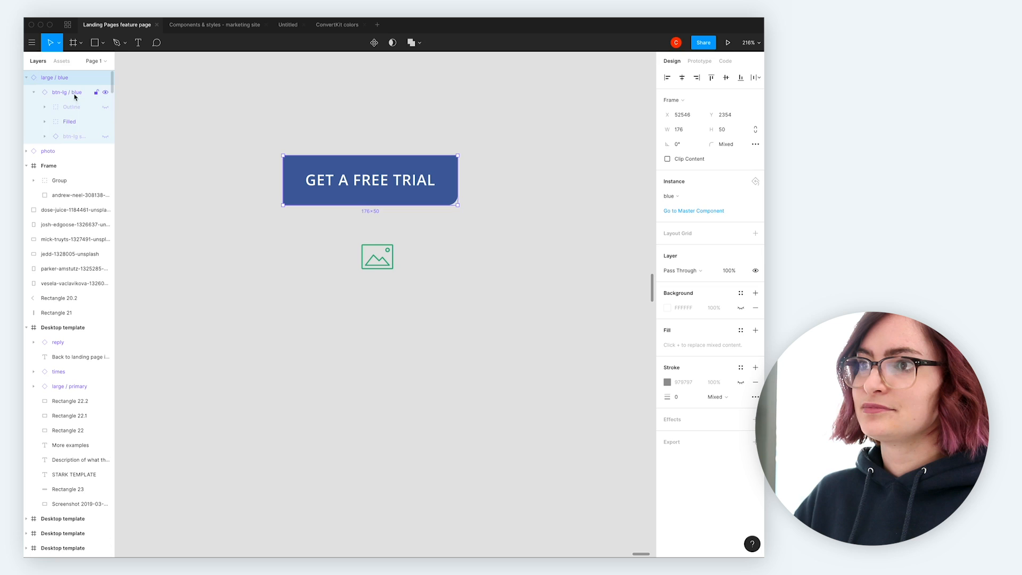
pyautogui.click(105, 122)
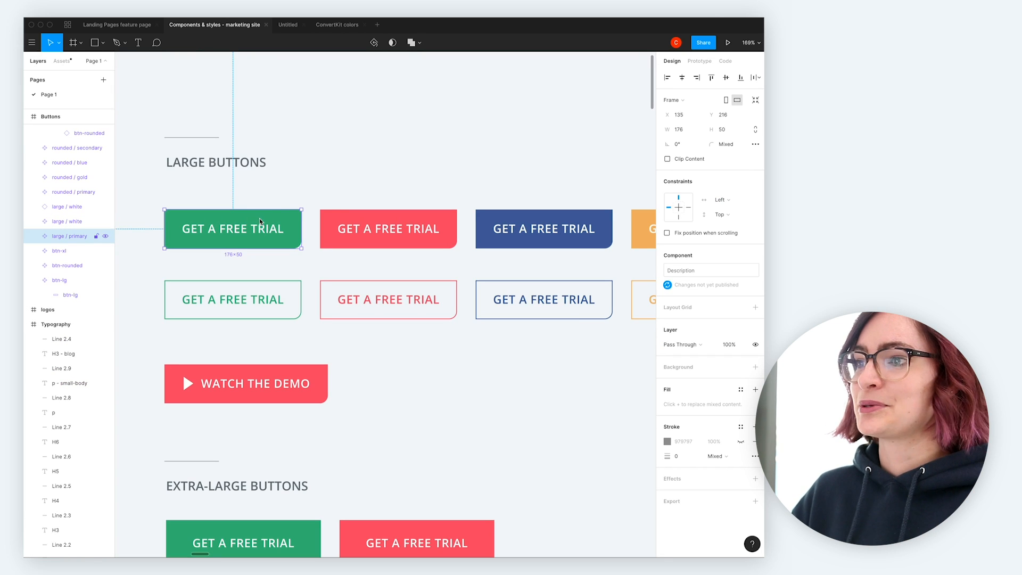
# Look across the filled and outlined large buttons in each colour in the Components & styles file.
pyautogui.hscroll(2, 372, 213)
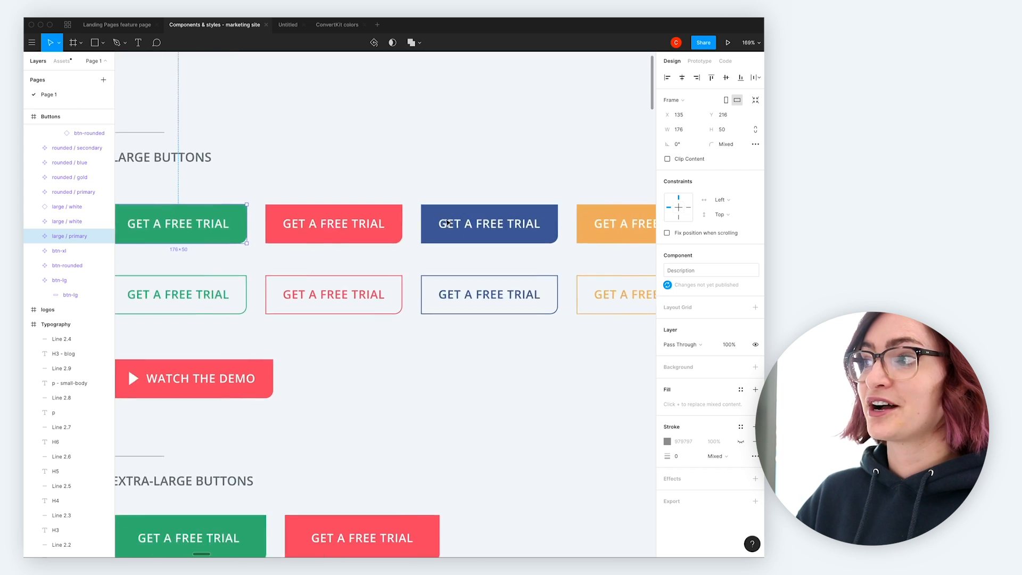
pyautogui.hscroll(10, 447, 223)
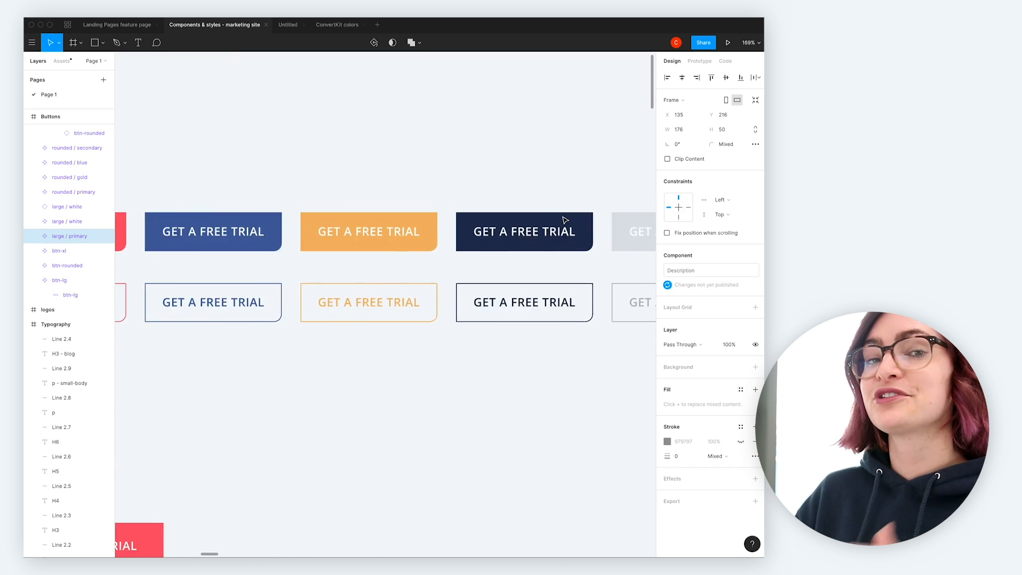
pyautogui.hscroll(-5, 566, 220)
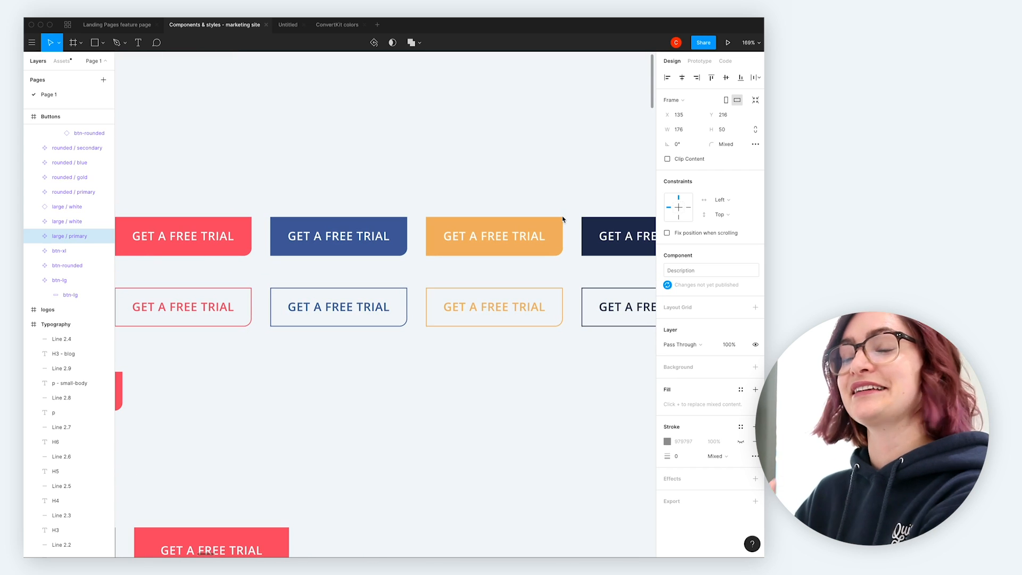
pyautogui.hscroll(-9, 562, 219)
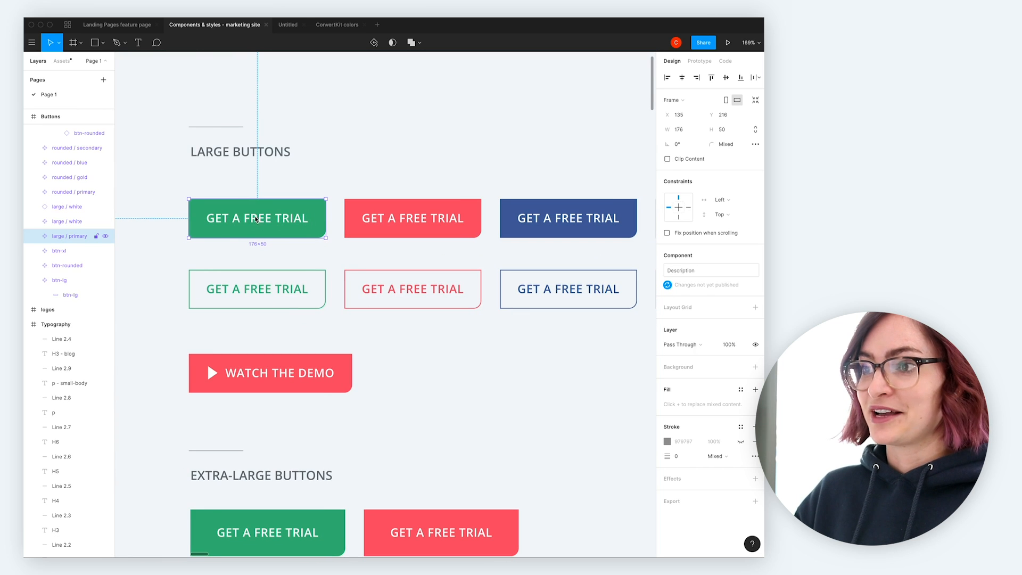
# Try nudging the text of the green large / primary component left, check the other coloured buttons, and undo the move.
pyautogui.doubleClick(256, 219)
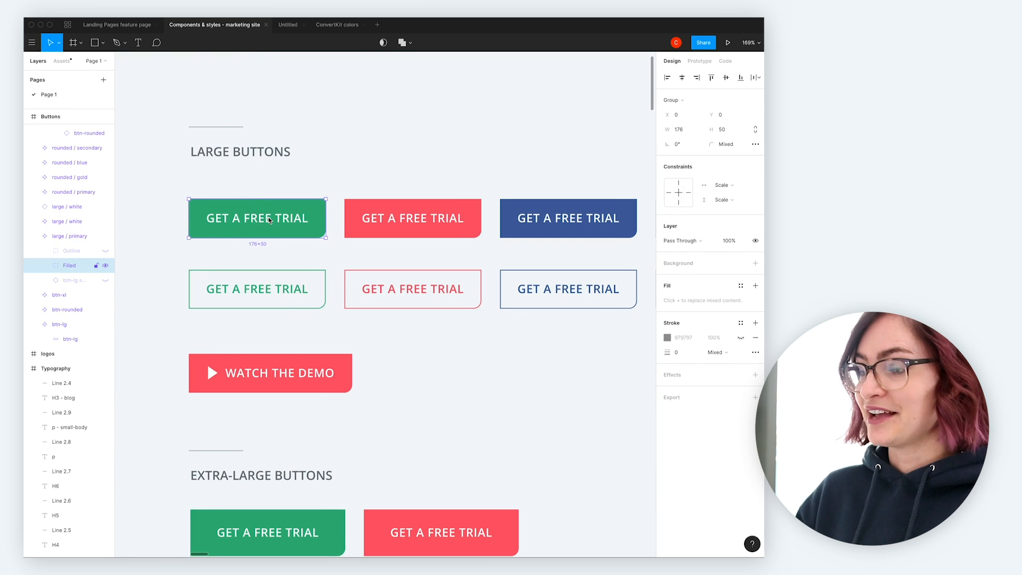
pyautogui.doubleClick(269, 220)
pyautogui.hotkey('shift', 'Left')
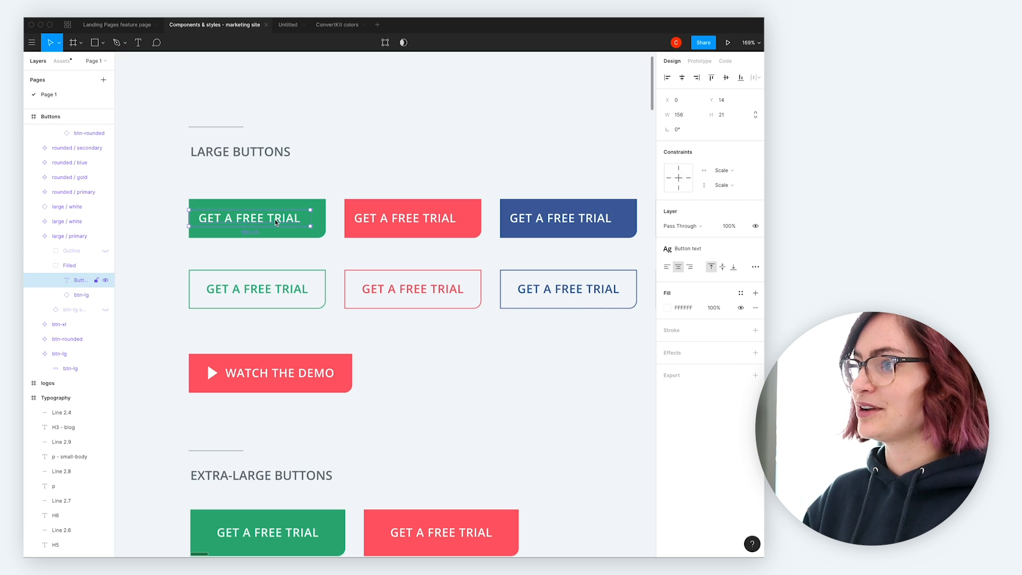
pyautogui.hscroll(10, 486, 214)
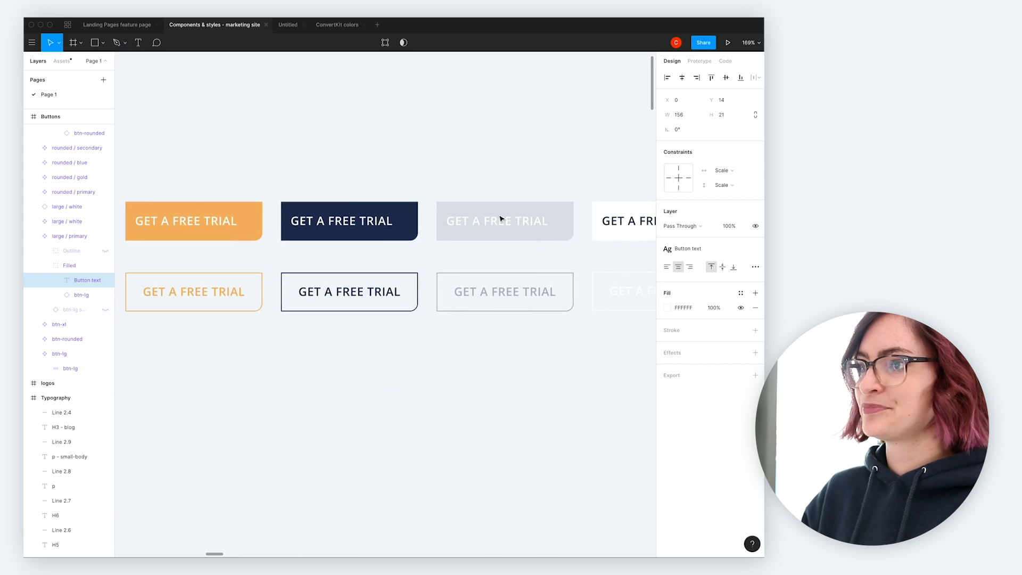
pyautogui.hscroll(-10, 501, 218)
pyautogui.hotkey('ctrl', 'z')
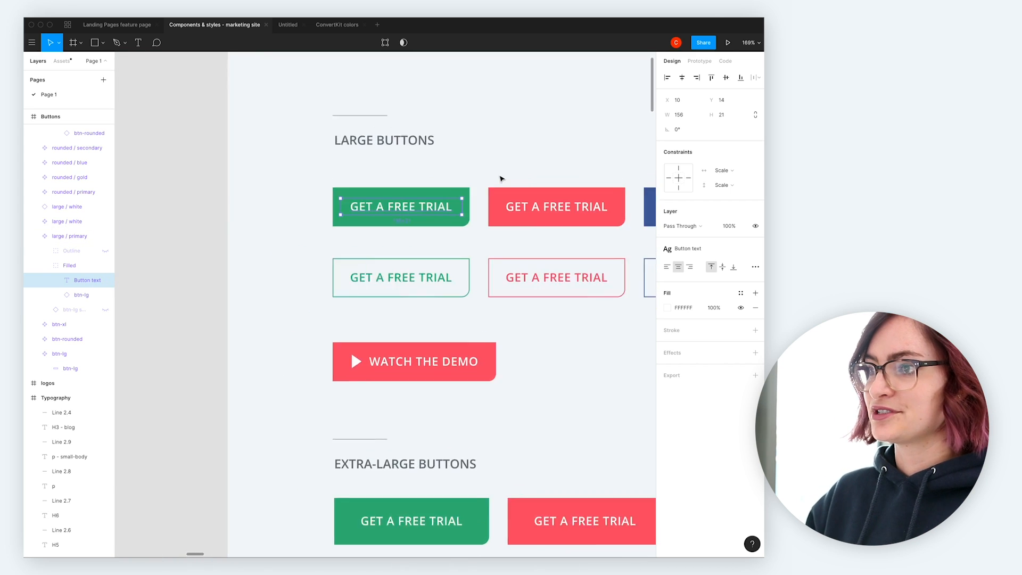
# Duplicate the green large / primary button into the empty space above the large buttons row.
pyautogui.hscroll(3, 501, 177)
pyautogui.scroll(2, 501, 177)
pyautogui.click(479, 165)
pyautogui.click(354, 246)
pyautogui.moveTo(344, 251); pyautogui.dragTo(568, 134)
pyautogui.hscroll(3, 527, 142)
pyautogui.scroll(1, 528, 141)
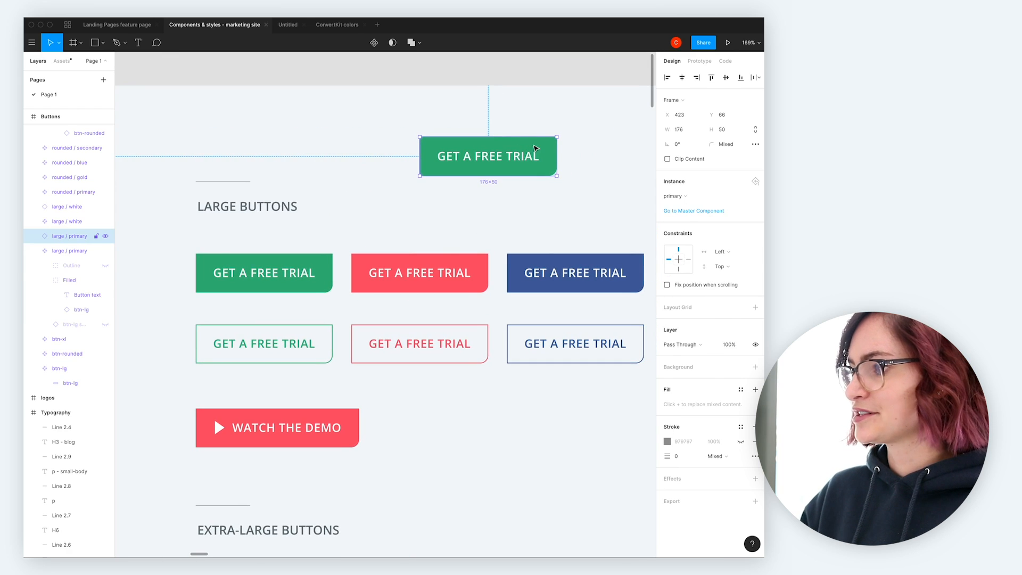
# Change the fill of the duplicate's btn-lg shape to the purple document colour 6161BE.
pyautogui.doubleClick(535, 149)
pyautogui.click(77, 151)
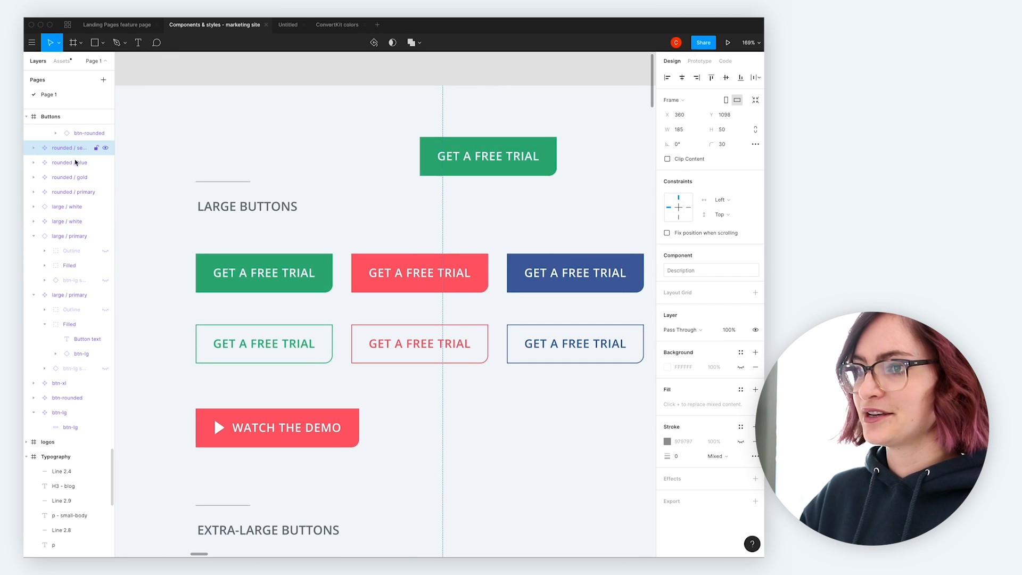
pyautogui.click(44, 265)
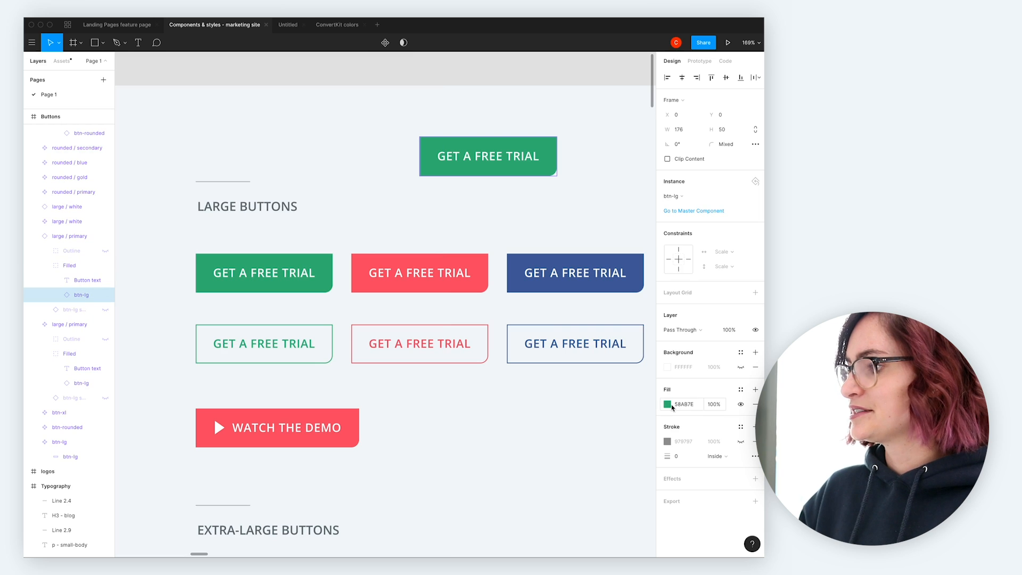
pyautogui.click(667, 406)
pyautogui.click(601, 524)
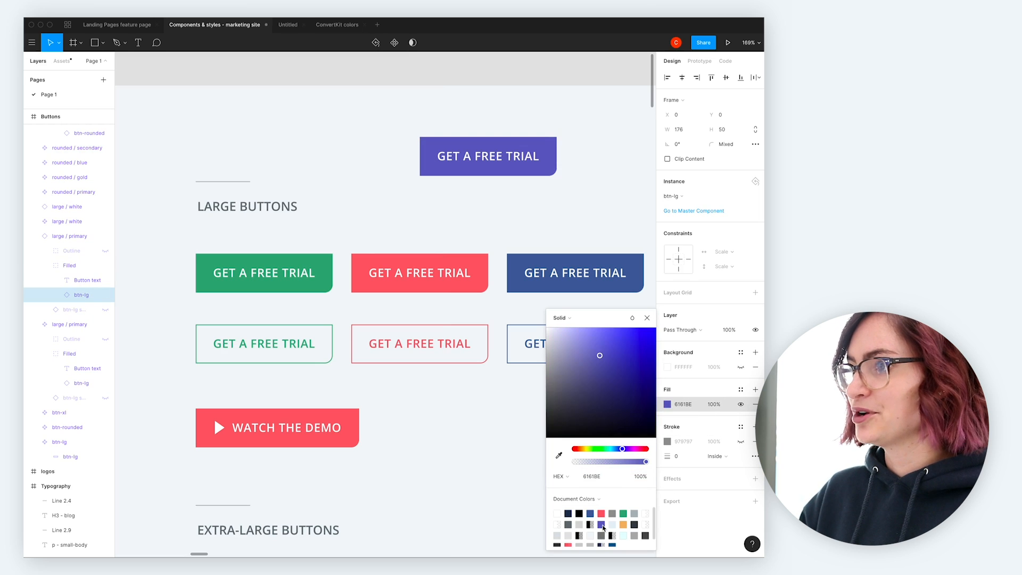
# Turn the purple button into a new component and name it large / purple.
pyautogui.click(503, 134)
pyautogui.click(504, 141)
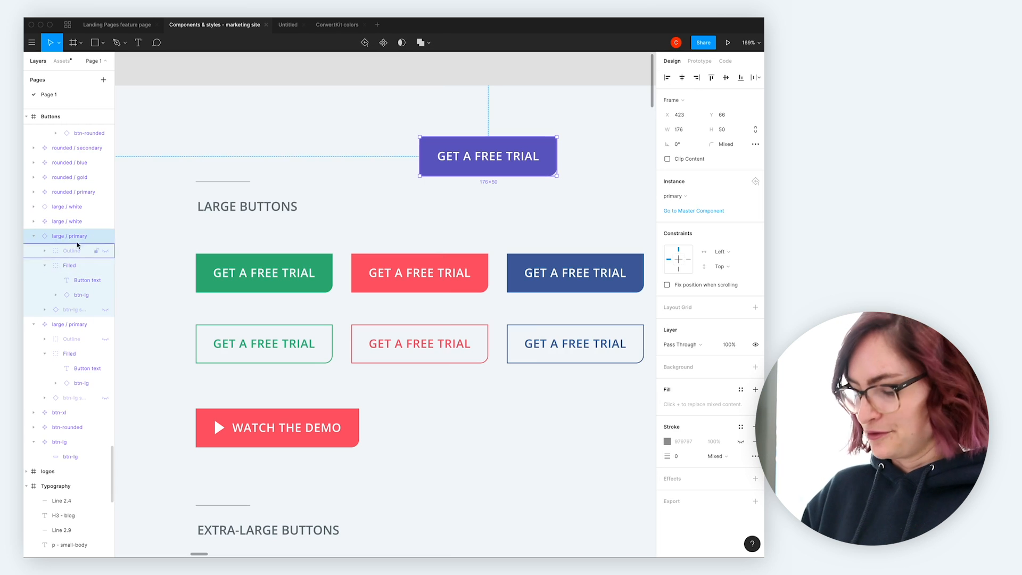
pyautogui.press('super+alt+k')
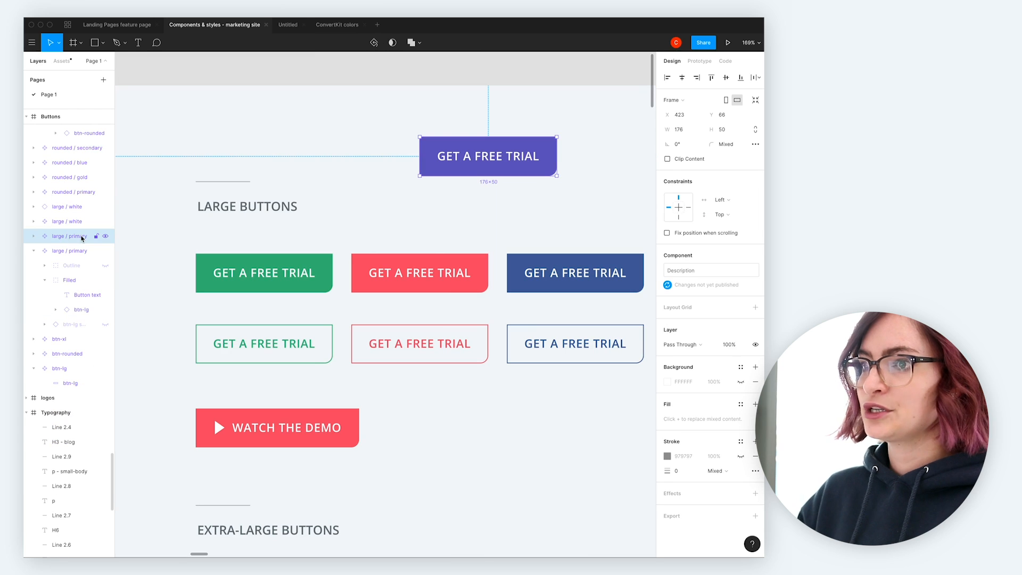
pyautogui.doubleClick(78, 238)
pyautogui.moveTo(68, 238); pyautogui.dragTo(114, 238)
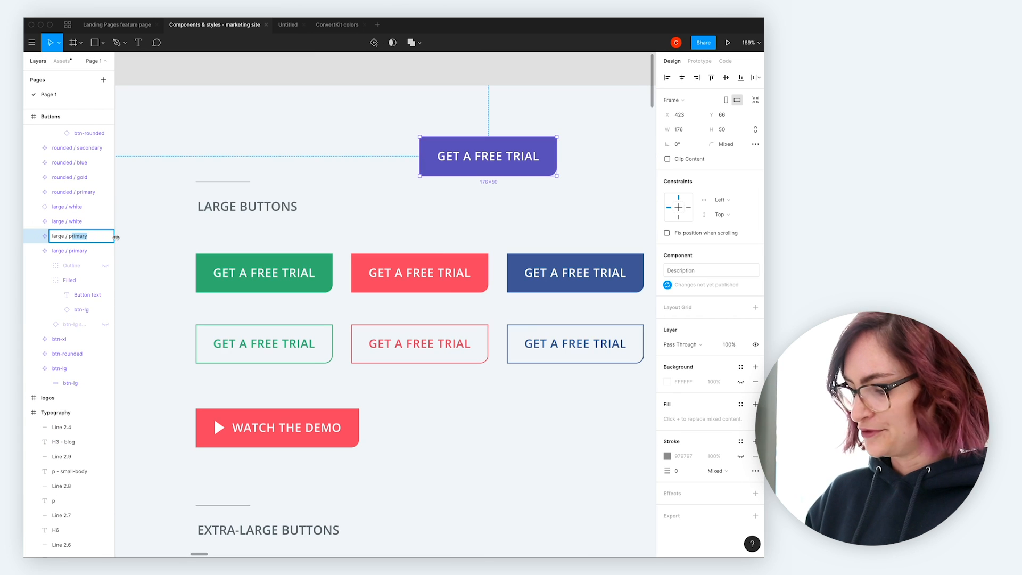
pyautogui.write('purple')
# Try nudging the button text inside the green large / primary component to the right and revert it.
pyautogui.click(276, 271)
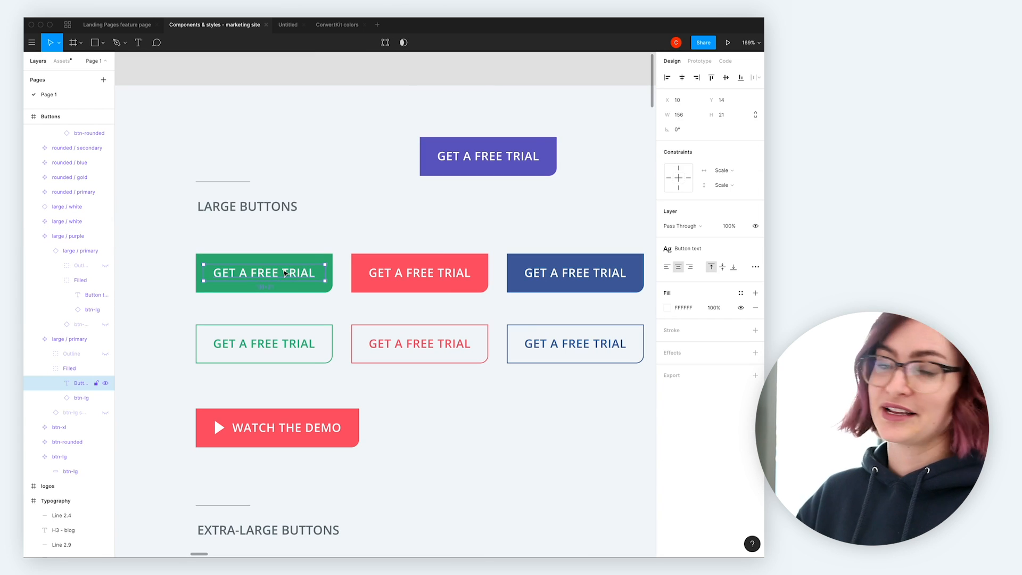
pyautogui.doubleClick(277, 272)
pyautogui.hotkey('shift', 'Right')
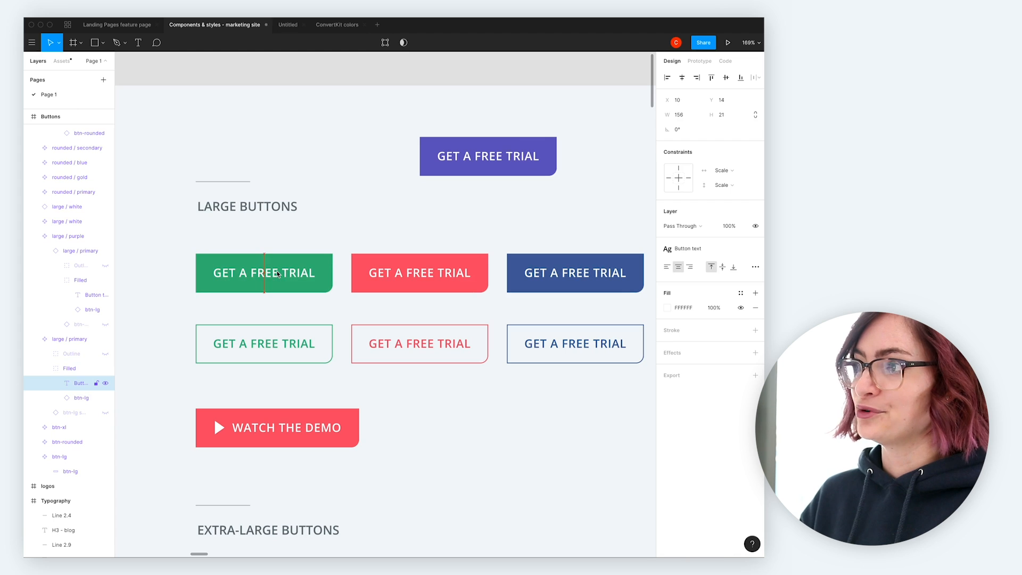
pyautogui.press('Escape')
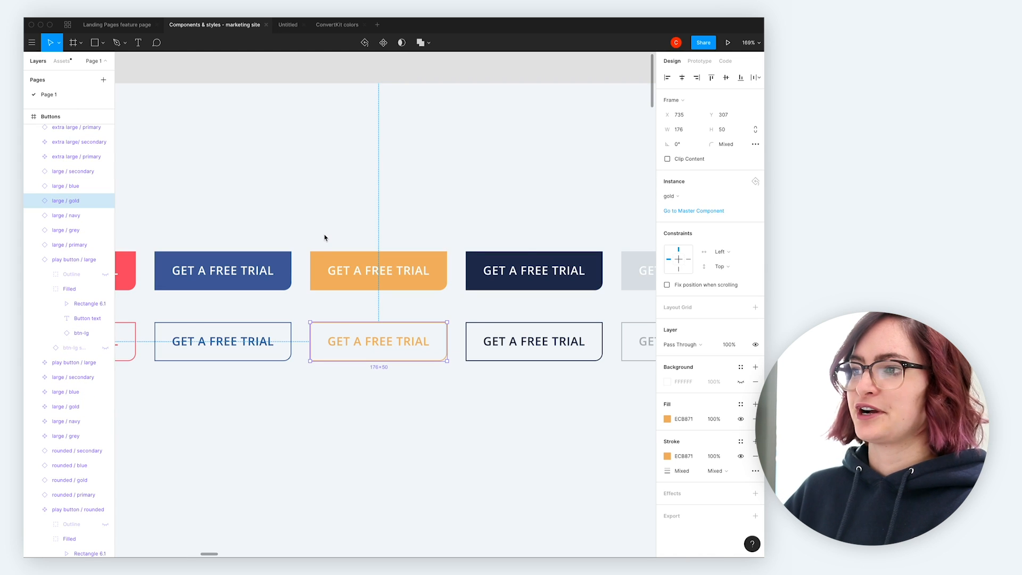
# Place an instance of the filled large / gold button from the component library below the outlined gold button.
pyautogui.hscroll(-5, 324, 235)
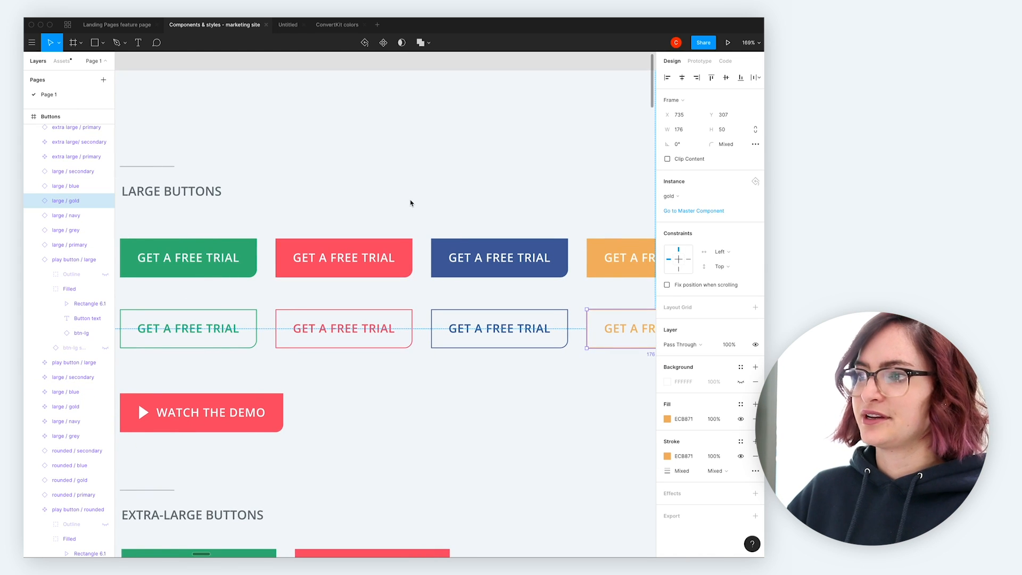
pyautogui.click(411, 201)
pyautogui.hscroll(5, 459, 264)
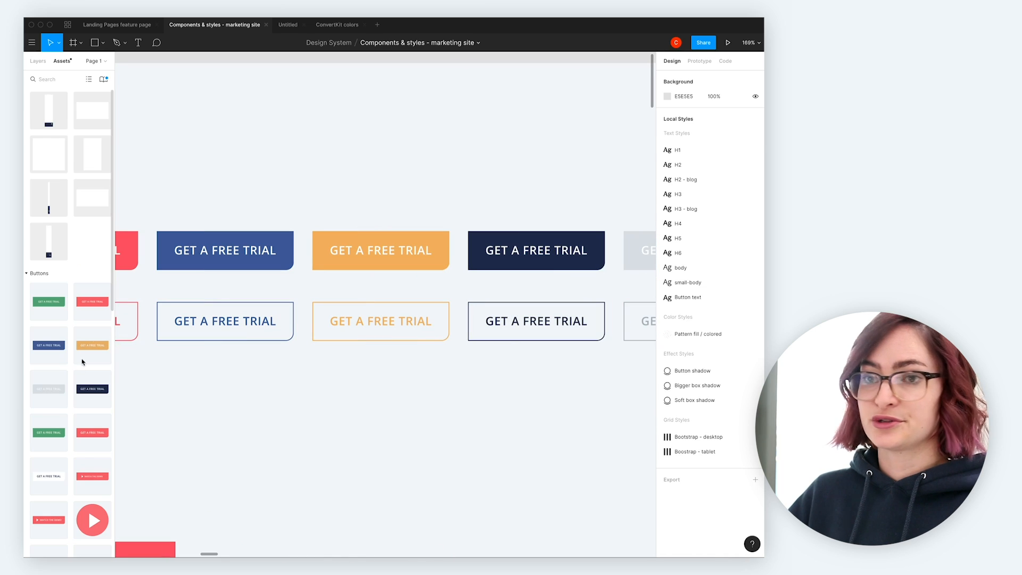
pyautogui.click(96, 335)
pyautogui.moveTo(92, 341); pyautogui.dragTo(399, 384)
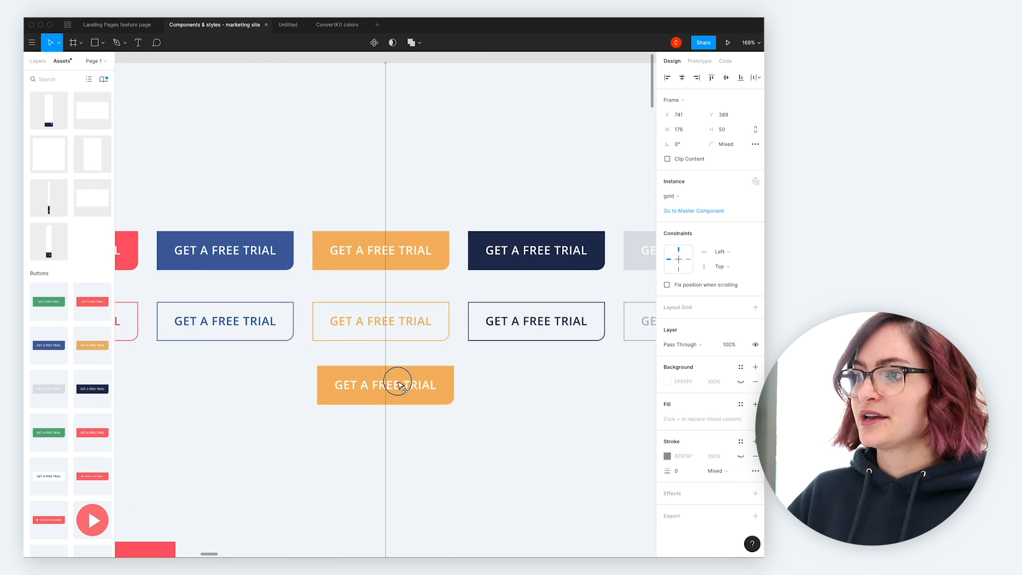
# Show the Outline layer and hide the Filled layer of the newly placed gold button.
pyautogui.click(39, 65)
pyautogui.click(105, 371)
pyautogui.click(106, 385)
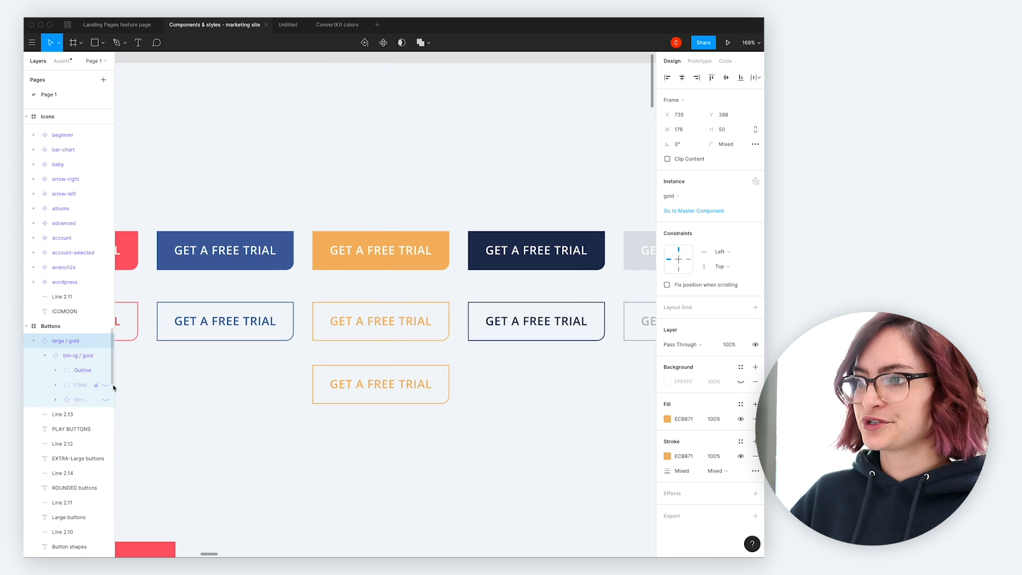
# Compare the filled gold master component with the outlined gold instance beneath it in the layer structure and properties.
pyautogui.click(368, 336)
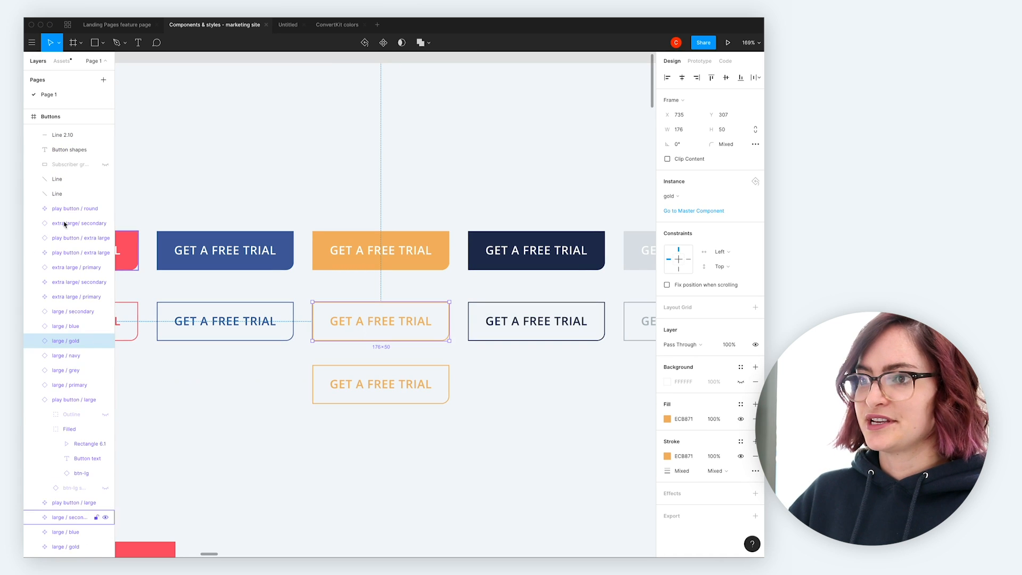
pyautogui.click(399, 250)
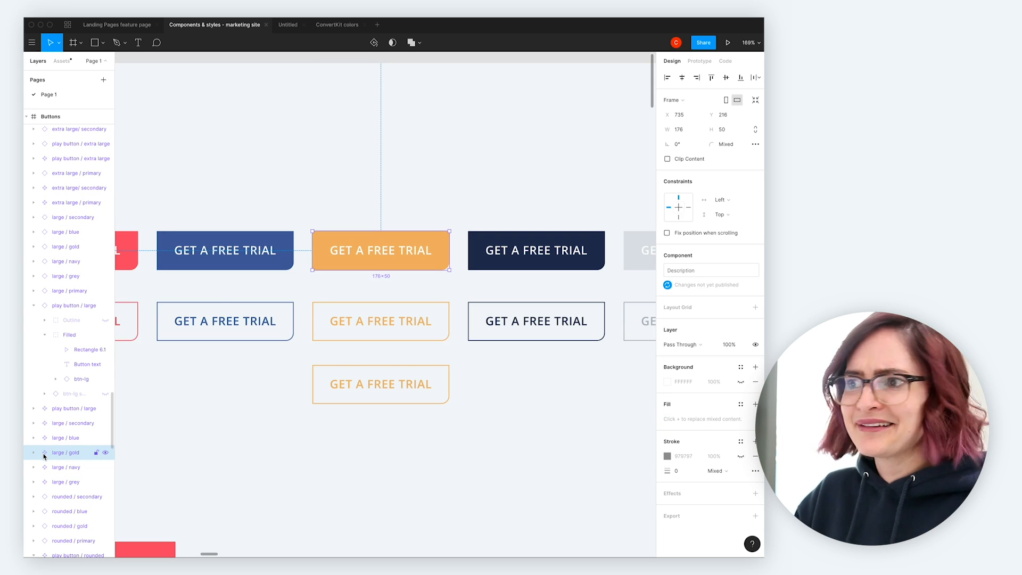
pyautogui.click(379, 324)
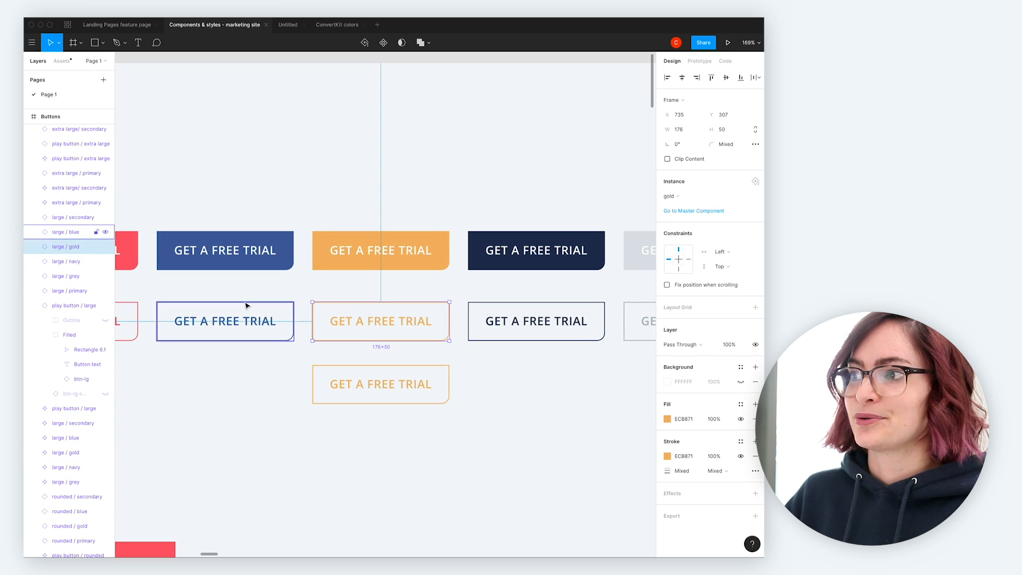
pyautogui.click(390, 257)
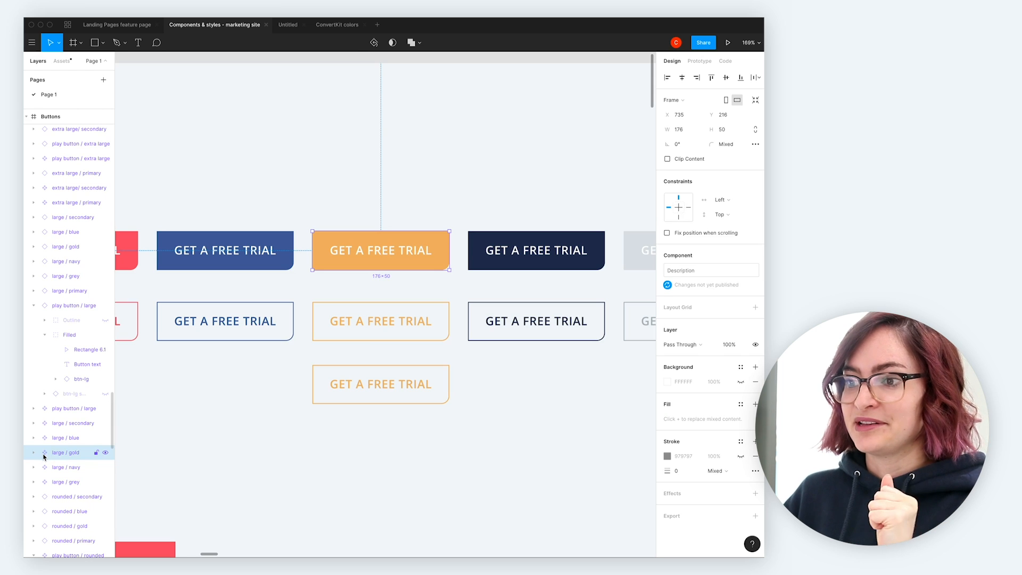
pyautogui.click(342, 315)
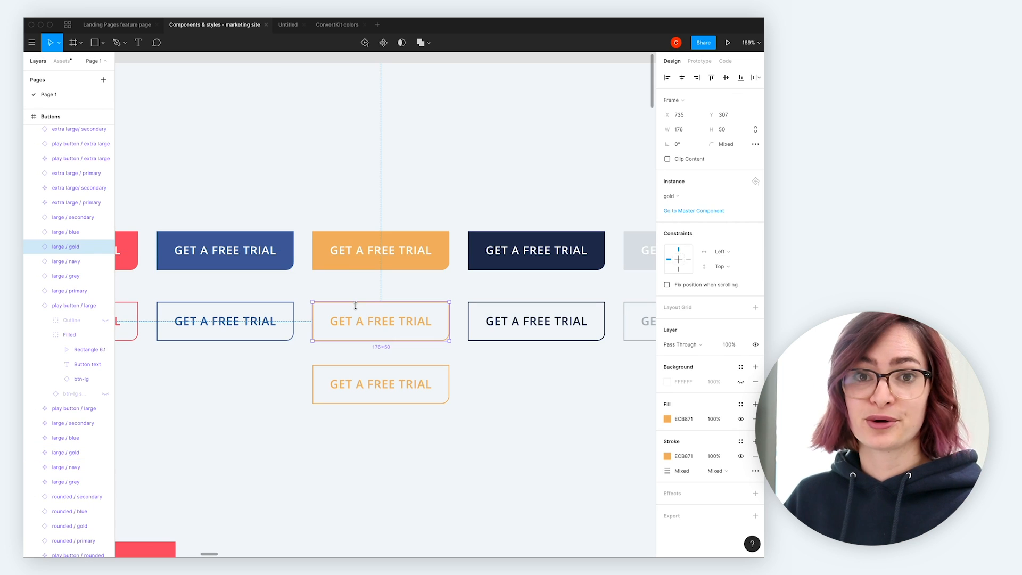
# Go to the master component of the outlined gold button's Outline layer and look through the remaining button sections.
pyautogui.doubleClick(380, 328)
pyautogui.doubleClick(385, 320)
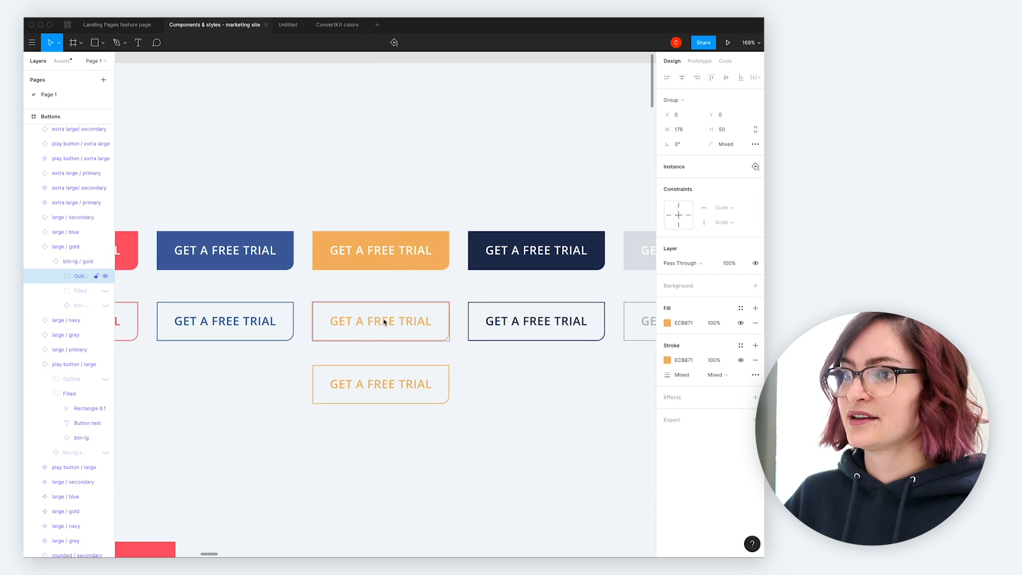
pyautogui.rightClick(384, 322)
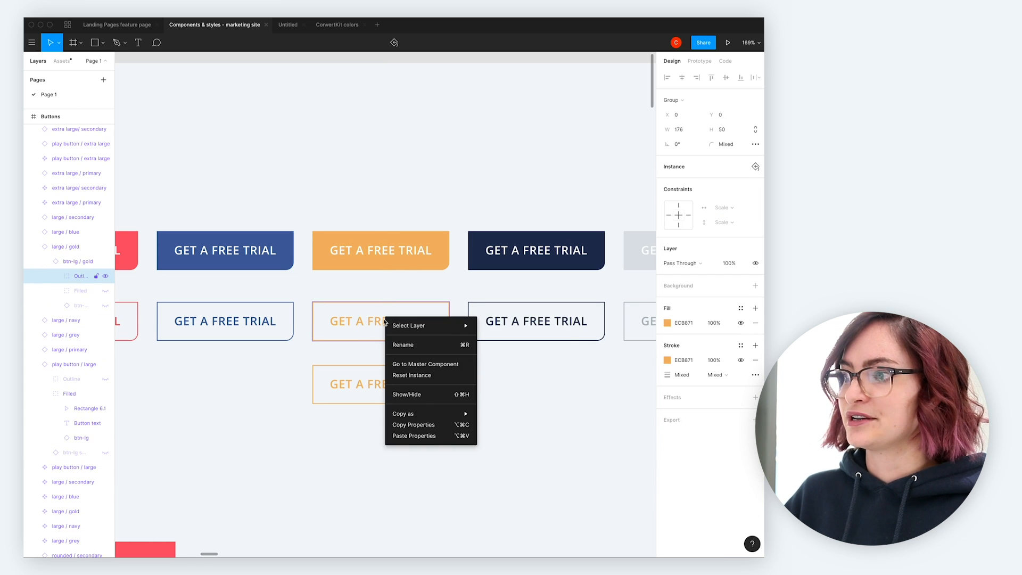
pyautogui.click(423, 363)
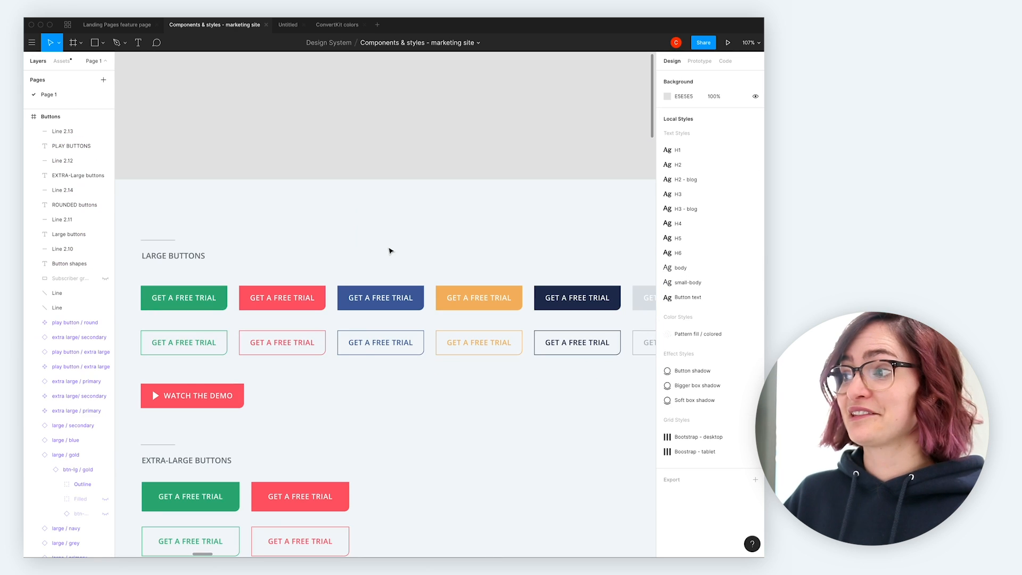
pyautogui.scroll(-10, 390, 251)
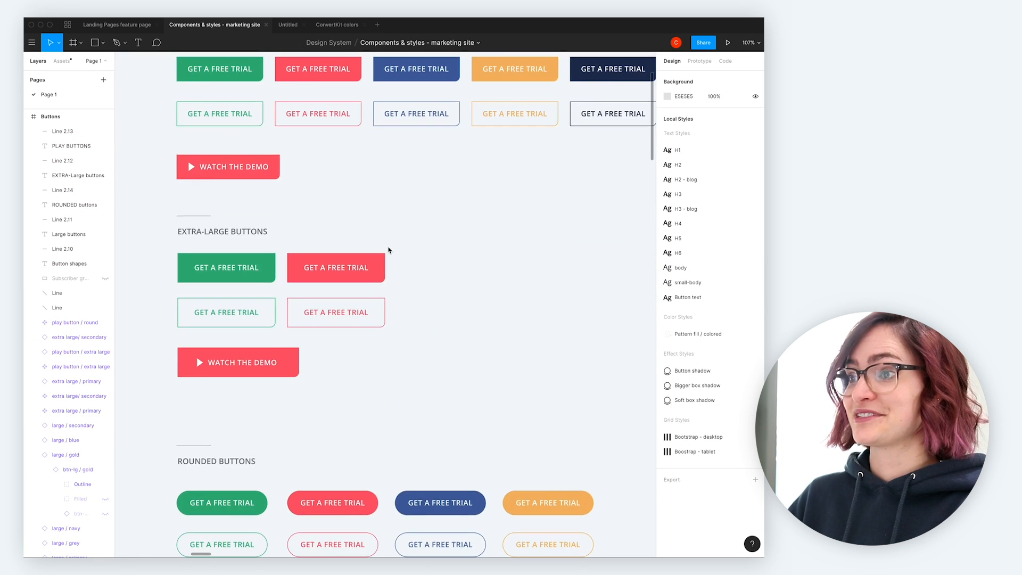
pyautogui.scroll(-5, 388, 250)
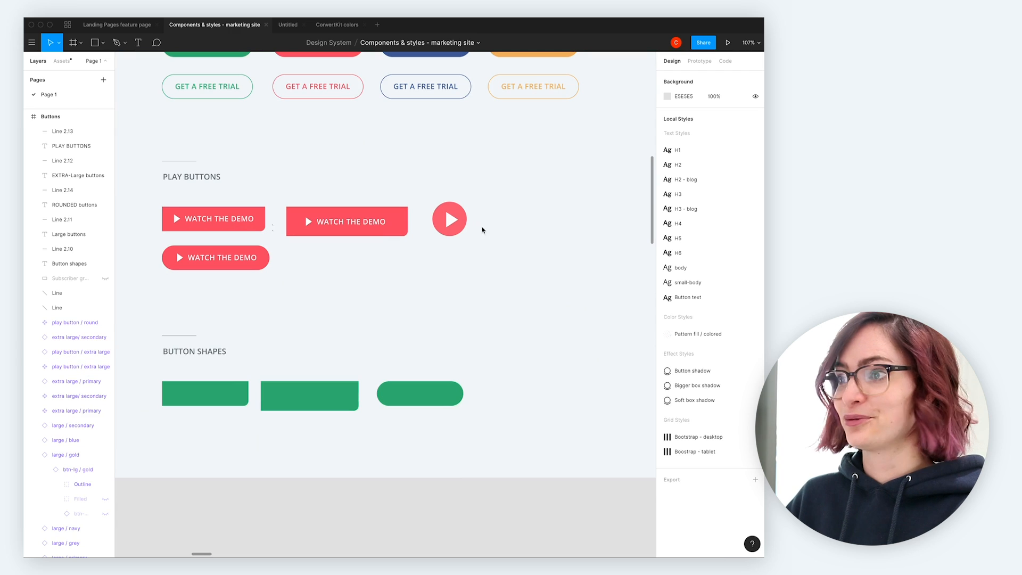
# In the Landing Pages feature page file, place the extra large play button below the photo icon and relabel it WATCH THE VIDEO.
pyautogui.click(125, 24)
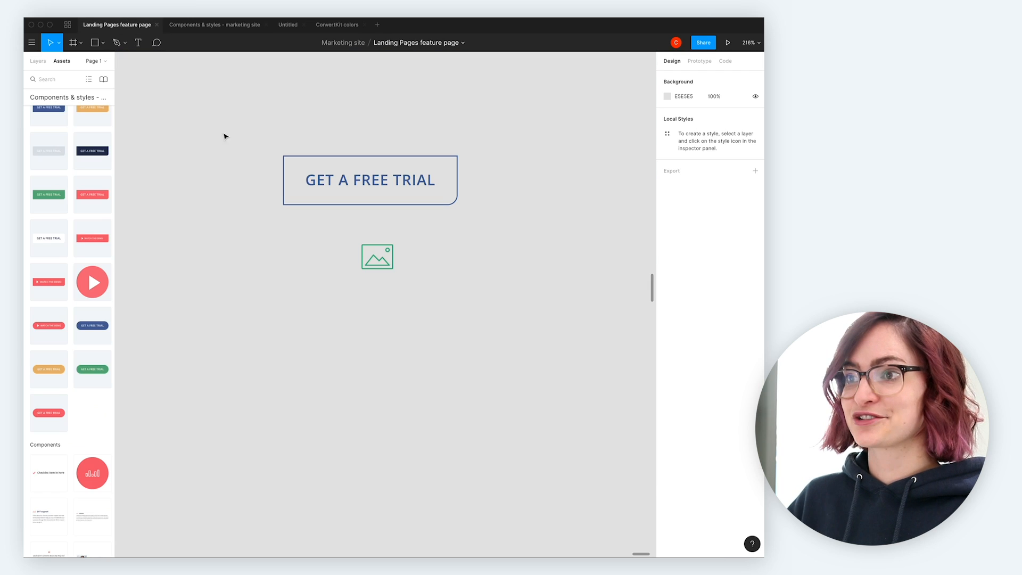
pyautogui.moveTo(80, 229); pyautogui.dragTo(347, 314)
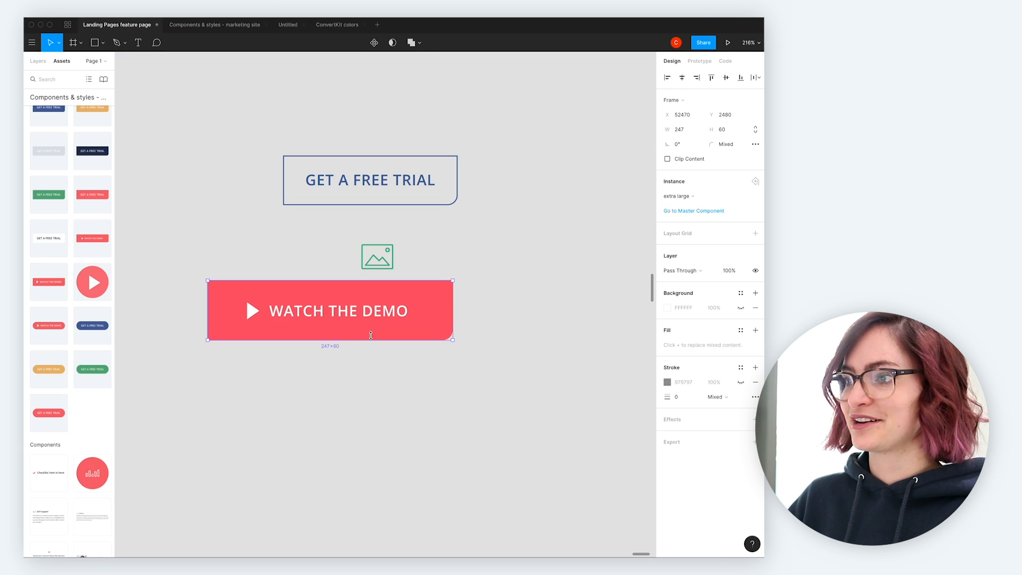
pyautogui.doubleClick(382, 316)
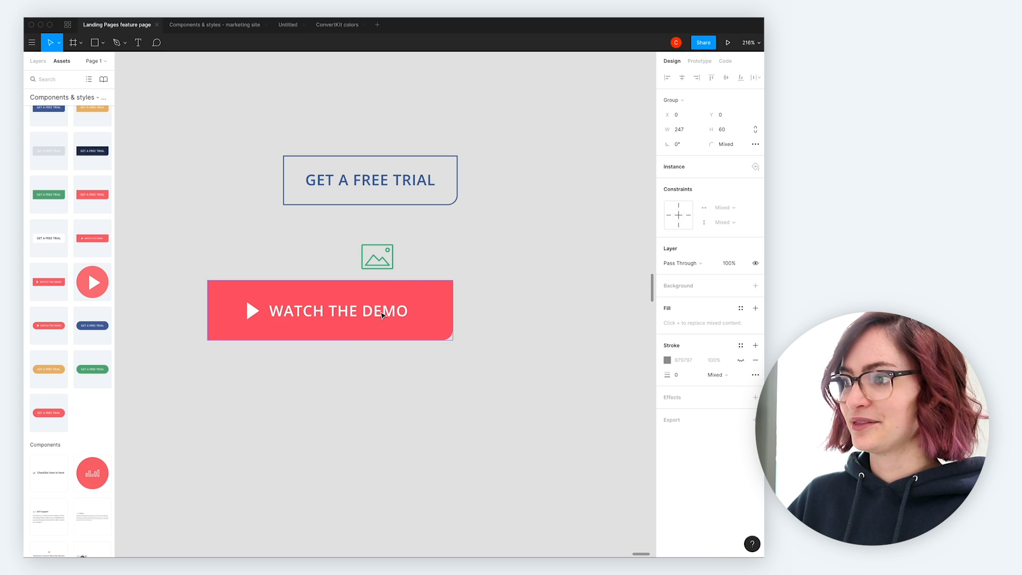
pyautogui.doubleClick(382, 316)
pyautogui.doubleClick(382, 315)
pyautogui.moveTo(363, 314); pyautogui.dragTo(422, 315)
pyautogui.write('VIDEO')
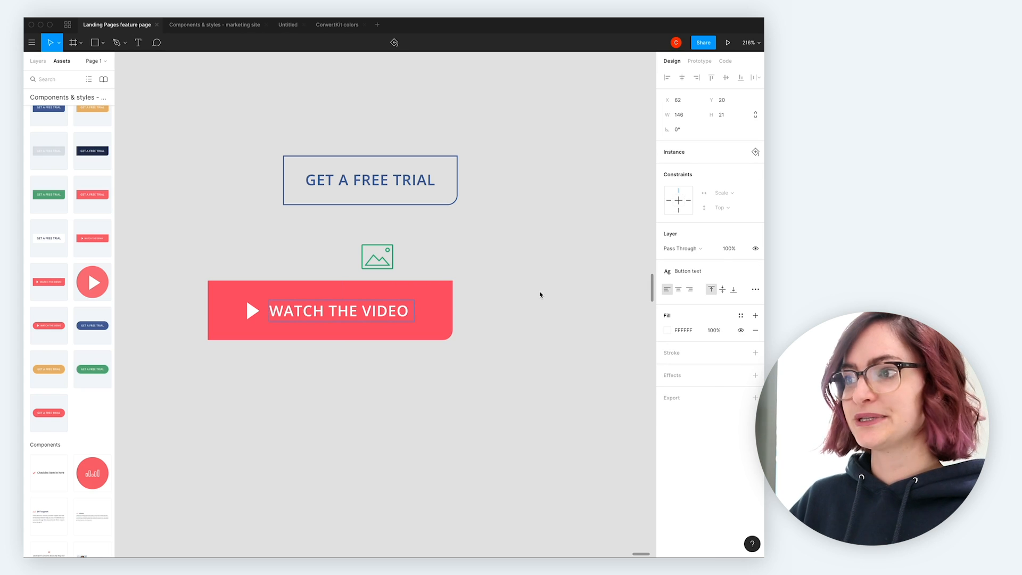
# Return to the Components & styles file and look past the buttons and icons to the Components frame.
pyautogui.click(213, 25)
pyautogui.scroll(6, 521, 224)
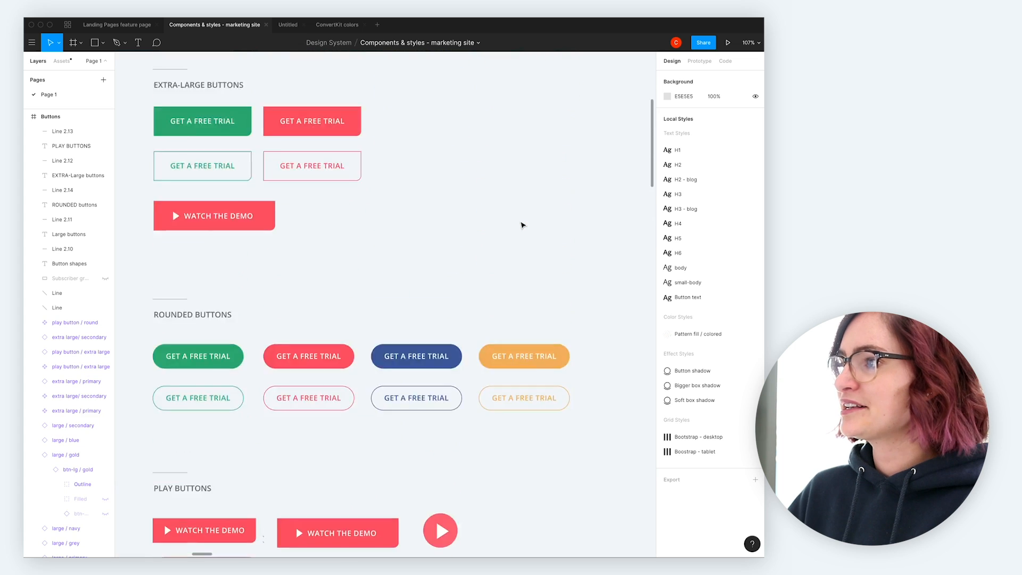
pyautogui.scroll(-5, 521, 224)
pyautogui.hscroll(10, 521, 224)
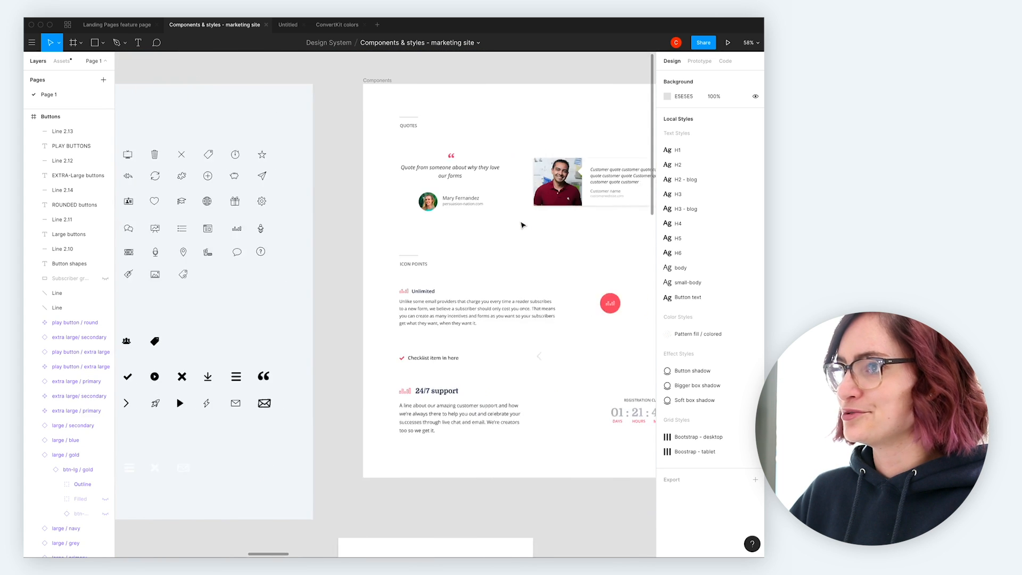
pyautogui.hscroll(5, 522, 224)
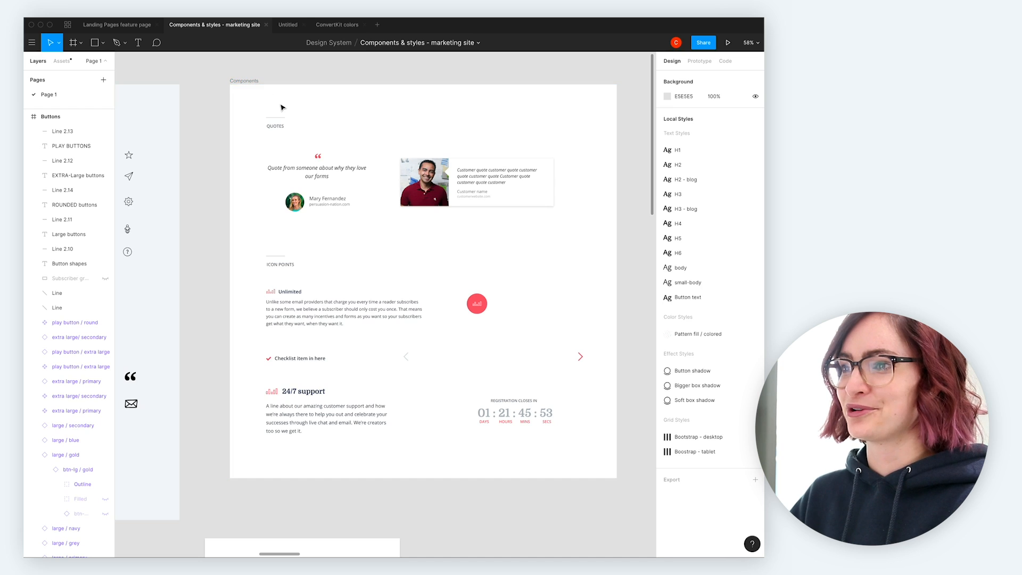
# Look over the Icons frame and the QUOTES and ICON POINTS sections of the Components frame.
pyautogui.hscroll(-14, 282, 107)
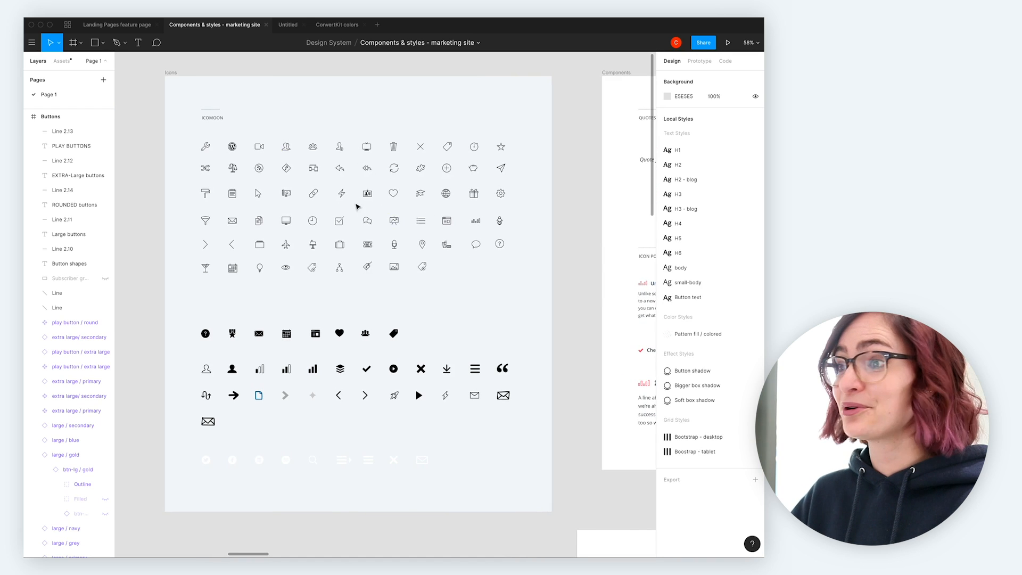
pyautogui.hscroll(-13, 357, 206)
pyautogui.hscroll(20, 328, 292)
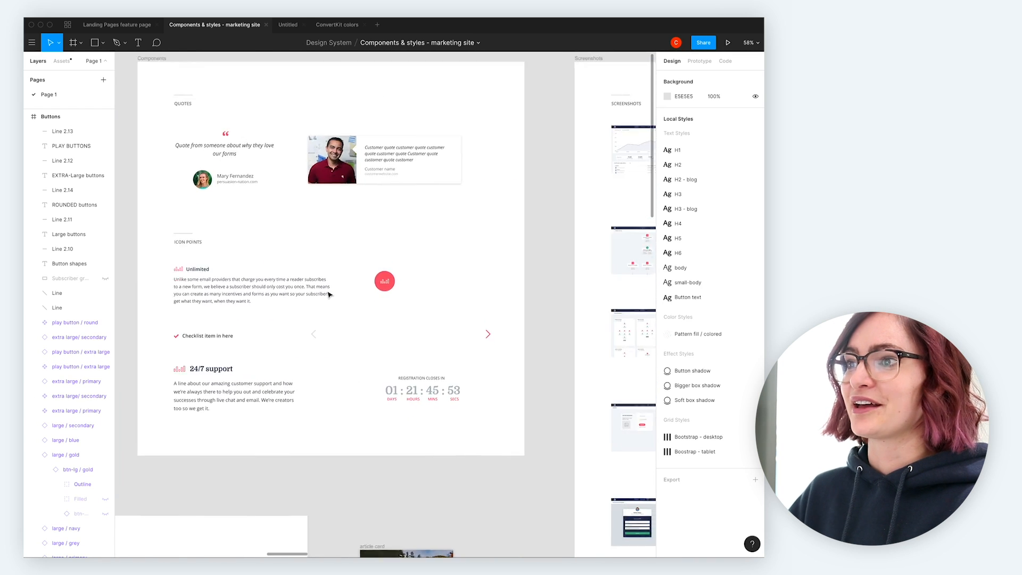
pyautogui.scroll(2, 329, 294)
pyautogui.hscroll(-2, 328, 295)
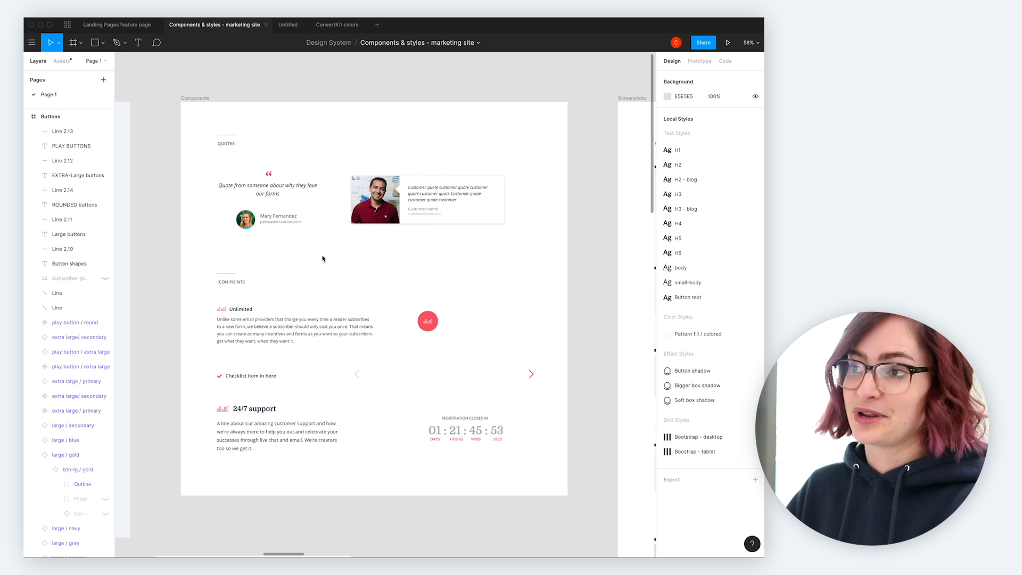
pyautogui.scroll(5, 322, 259)
pyautogui.scroll(-4, 394, 221)
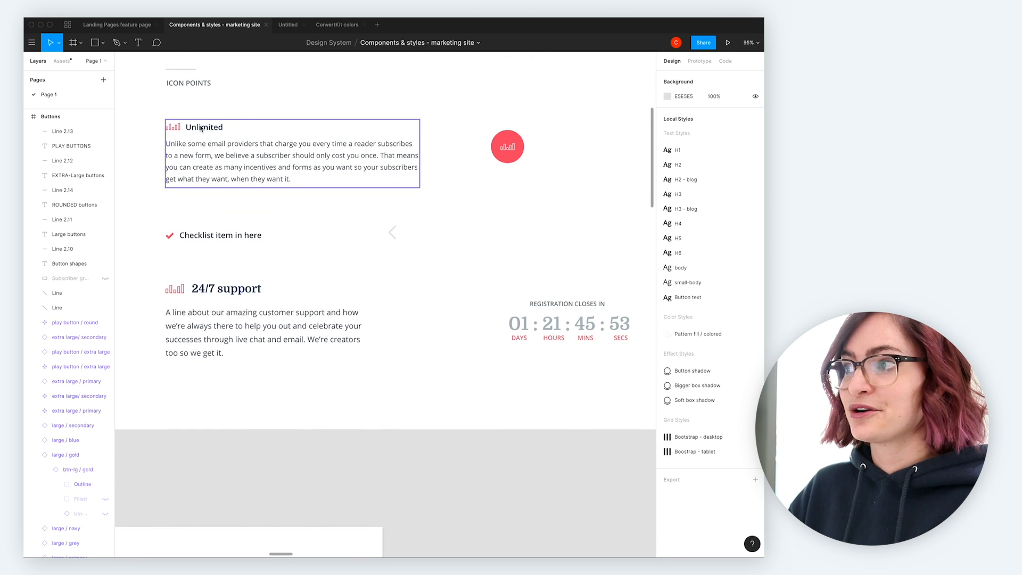
pyautogui.scroll(1, 333, 112)
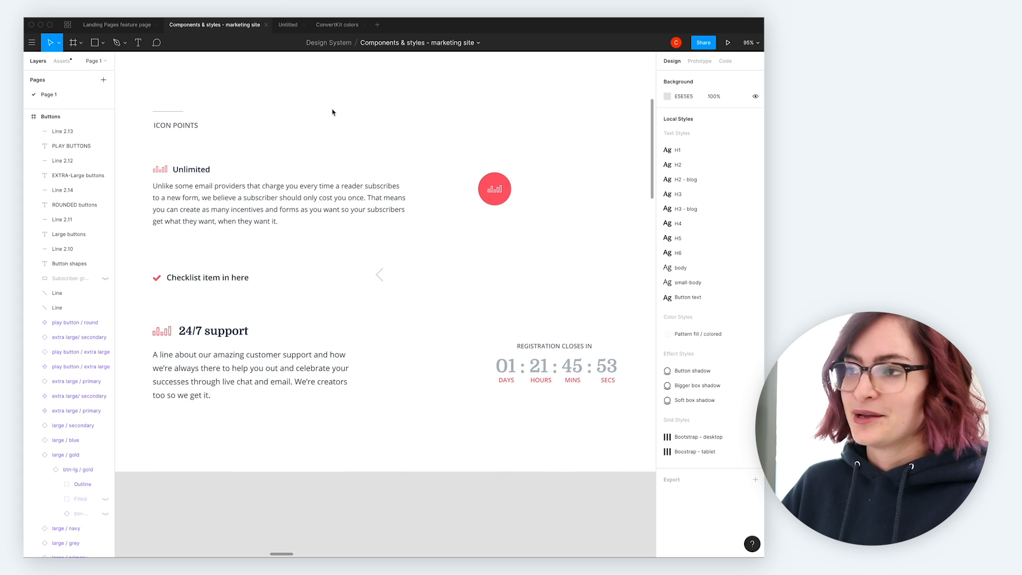
pyautogui.scroll(5, 333, 111)
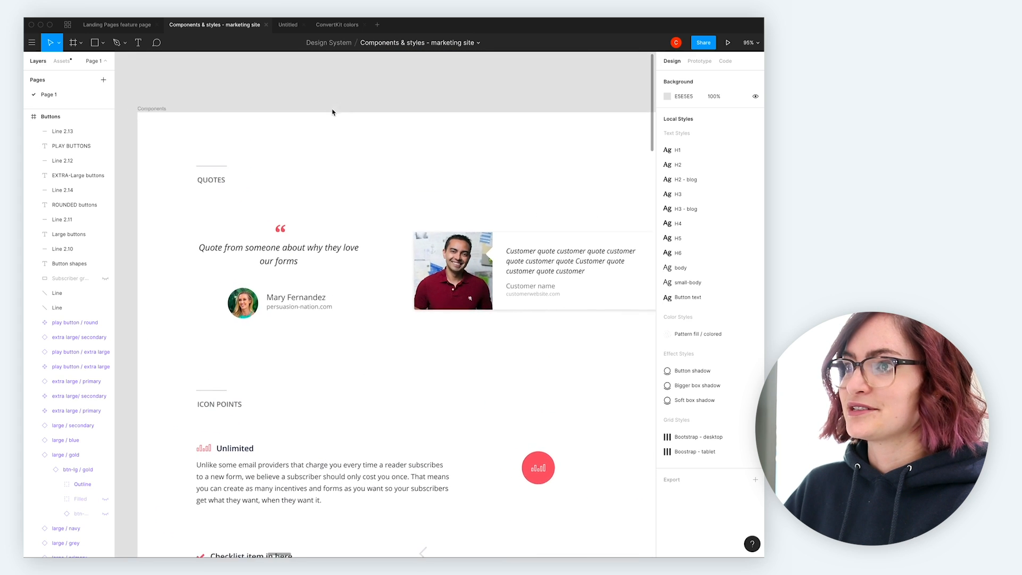
# In the Landing Pages feature page file, look through the shared library assets down to the Components group.
pyautogui.click(116, 24)
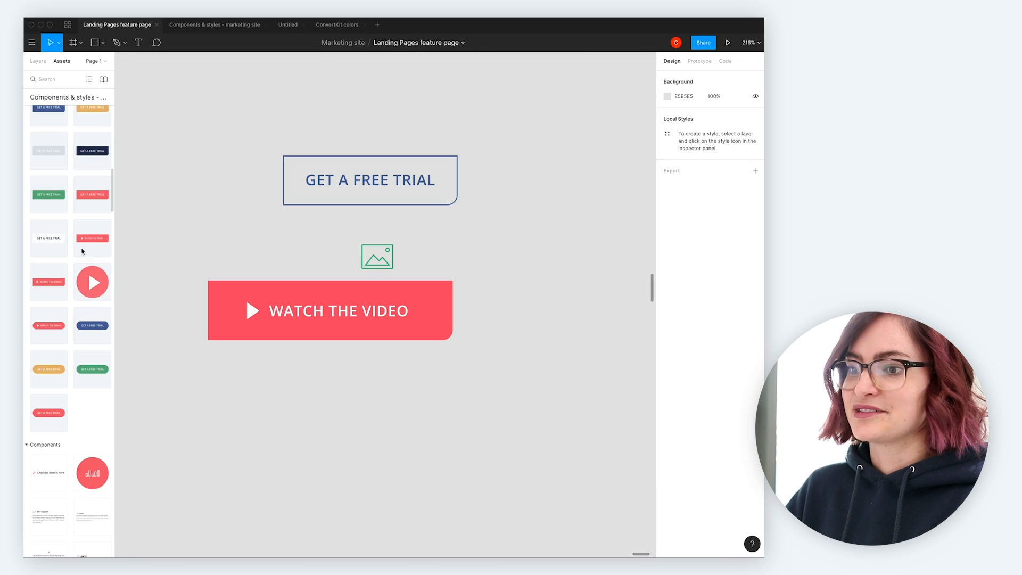
pyautogui.scroll(-1, 75, 334)
pyautogui.scroll(-3, 76, 333)
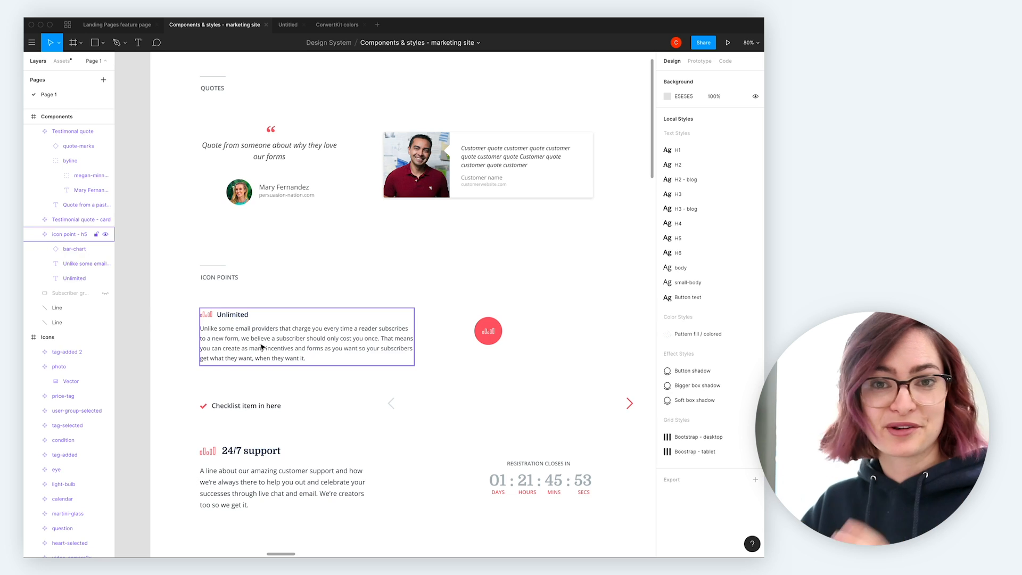
# In the Components & styles file, examine the icon point - h5 component's bar-chart icon, heading and paragraph layers.
pyautogui.click(80, 249)
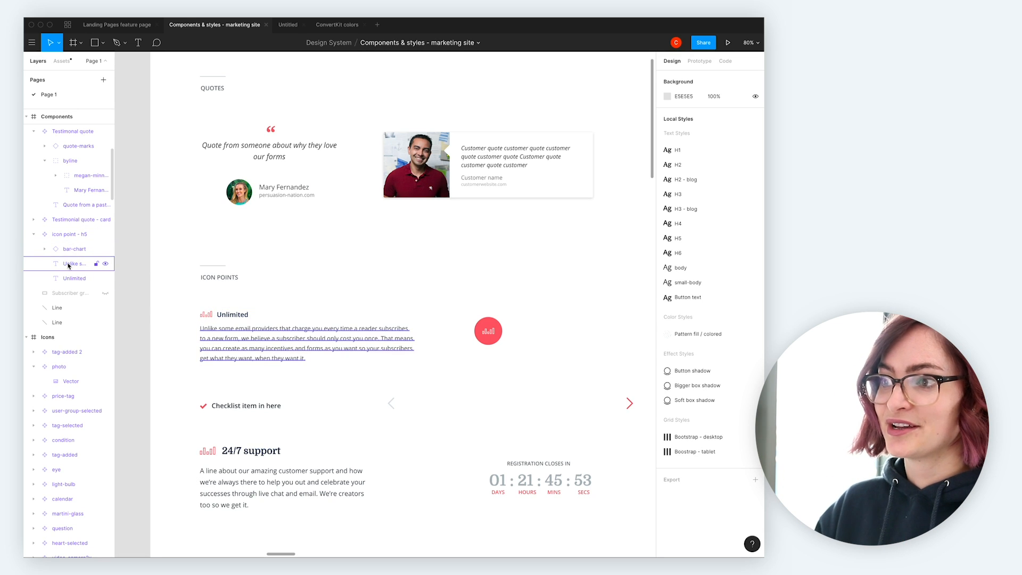
pyautogui.click(72, 279)
pyautogui.click(75, 235)
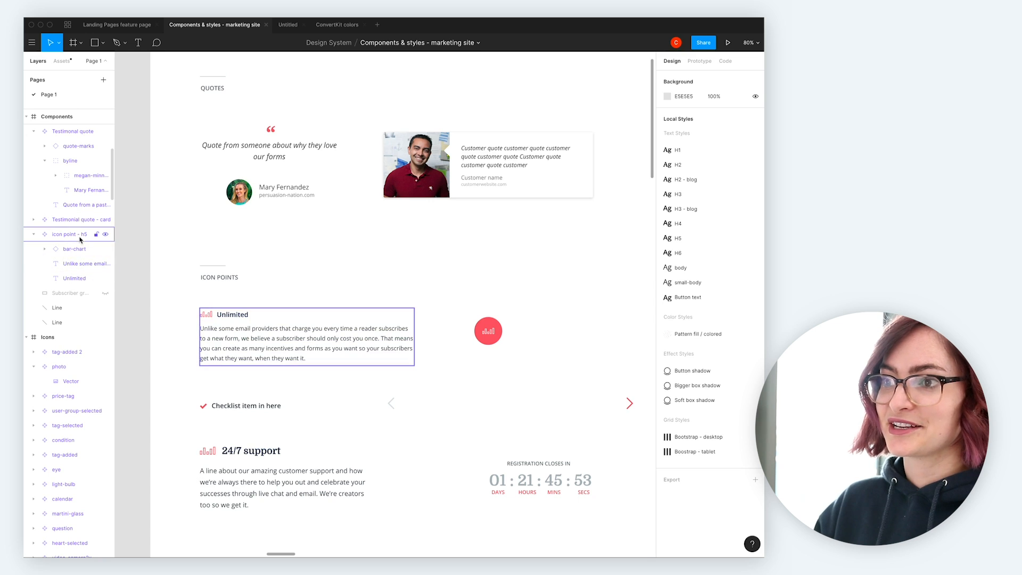
pyautogui.click(75, 249)
pyautogui.click(250, 327)
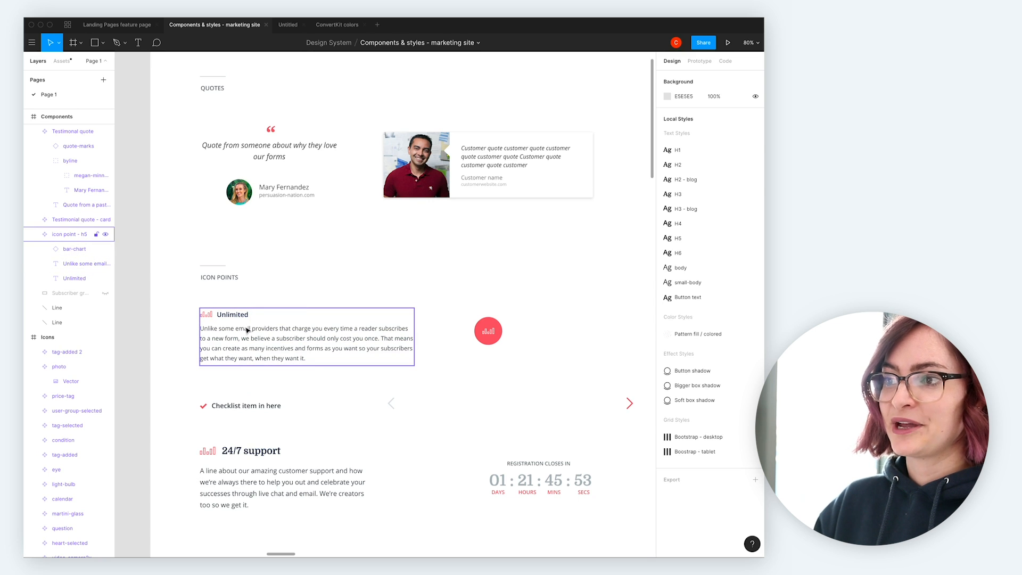
# Inspect the constraints of the icon point - h5 component and its bar-chart icon, Unlimited heading and paragraph text.
pyautogui.click(247, 331)
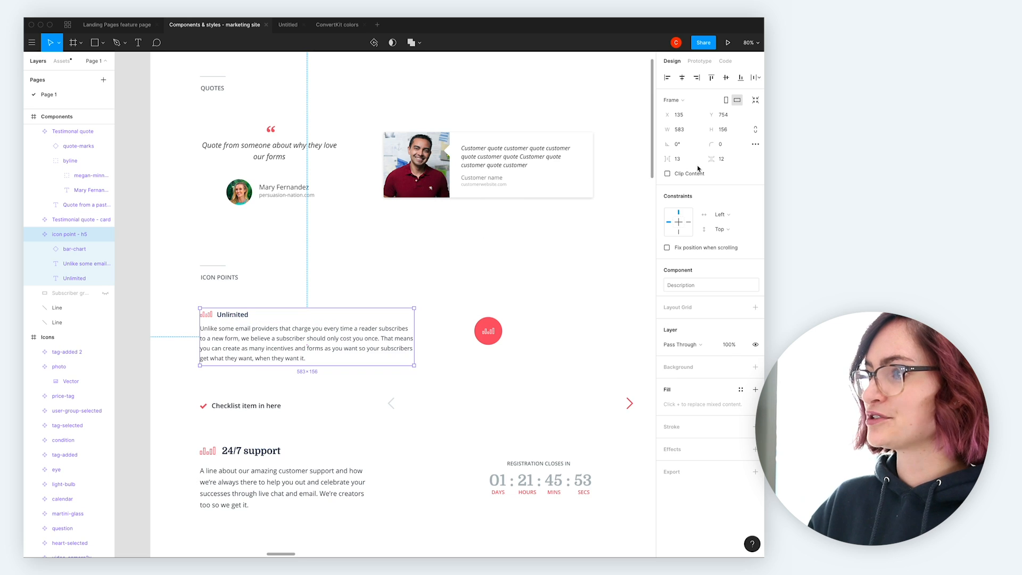
pyautogui.doubleClick(210, 313)
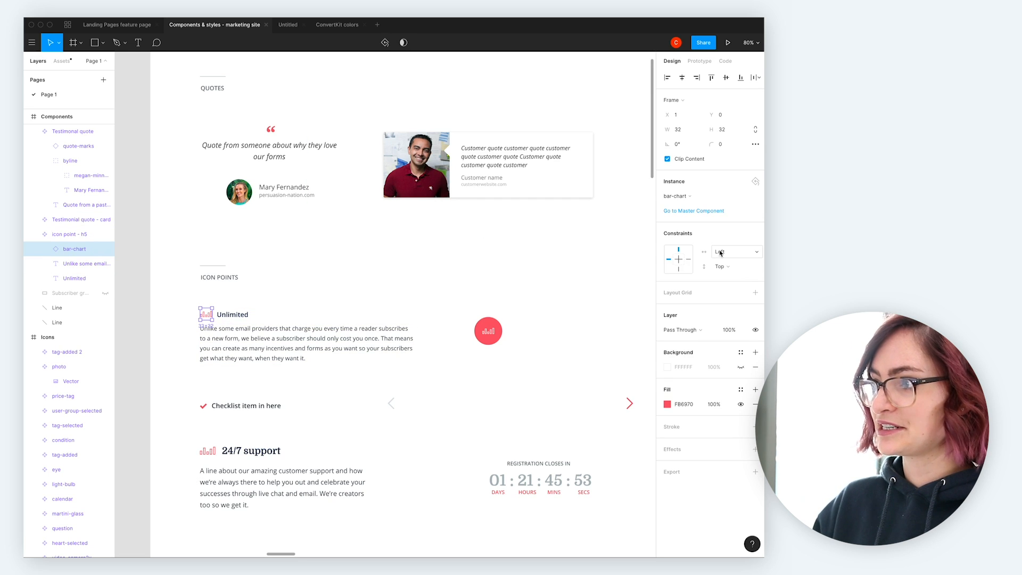
pyautogui.click(245, 314)
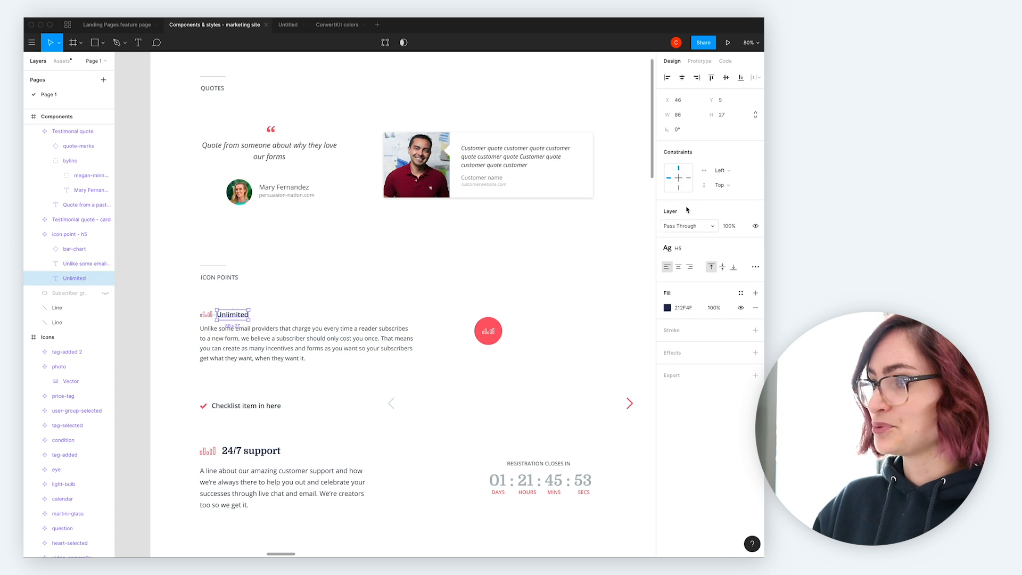
pyautogui.click(266, 339)
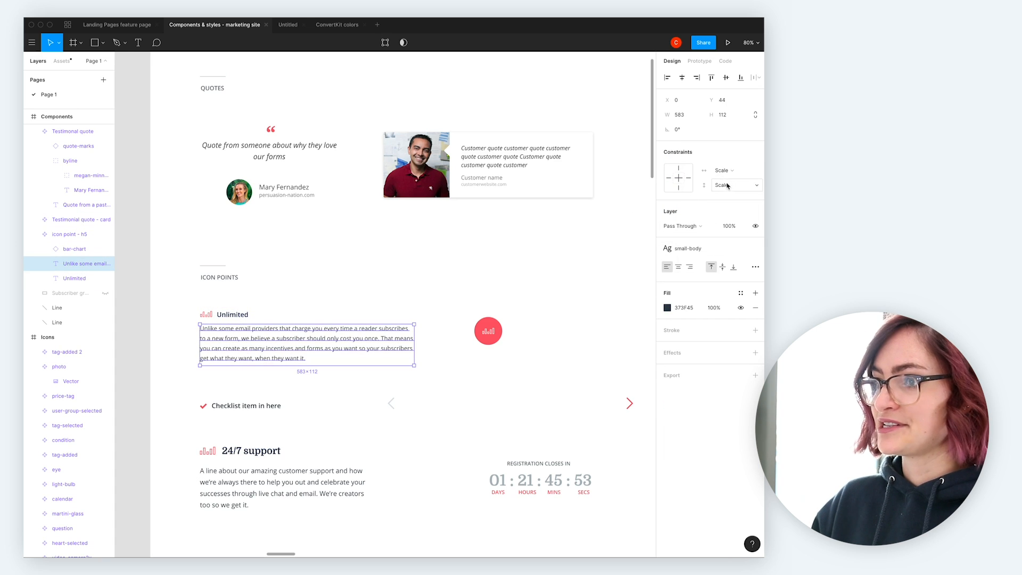
# Narrow the icon point - h5 component to a width of about 570.
pyautogui.click(330, 283)
pyautogui.click(299, 338)
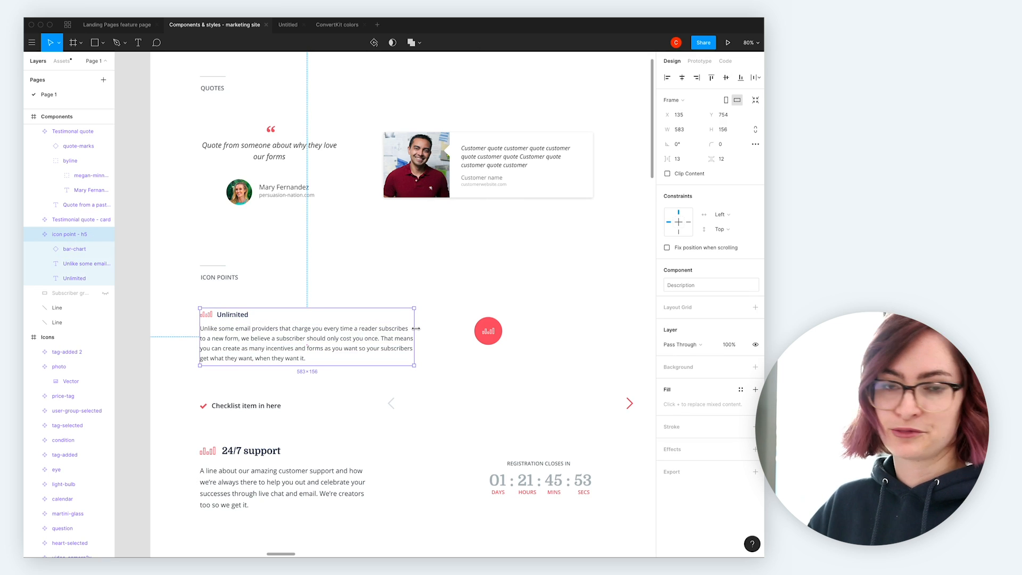
pyautogui.moveTo(416, 328)
pyautogui.mouseDown()
pyautogui.moveTo(324, 334)
pyautogui.moveTo(410, 341)
pyautogui.mouseUp()
# Set both the horizontal and vertical constraints of the bar-chart icon to Scale.
pyautogui.click(207, 318)
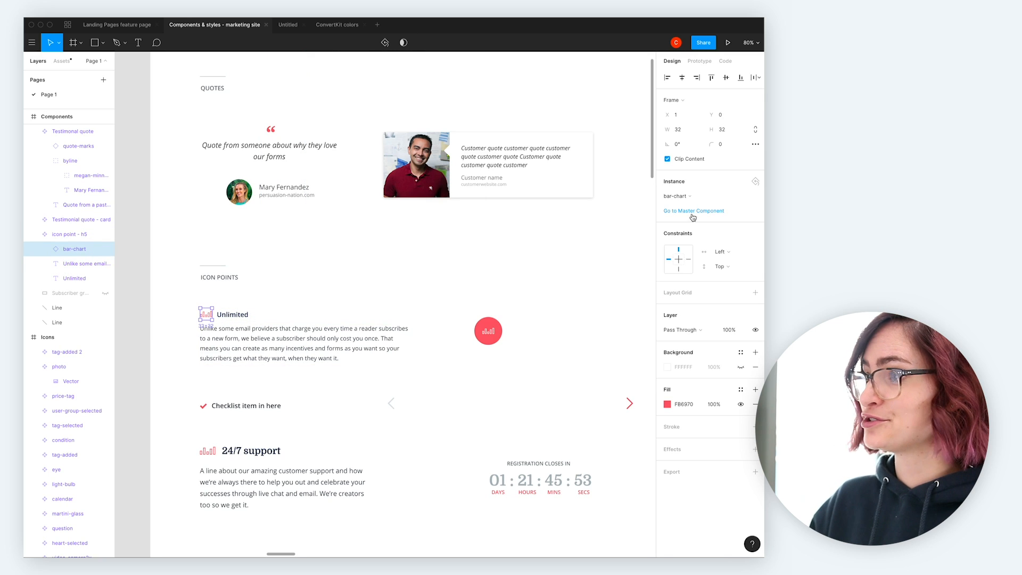
pyautogui.click(733, 254)
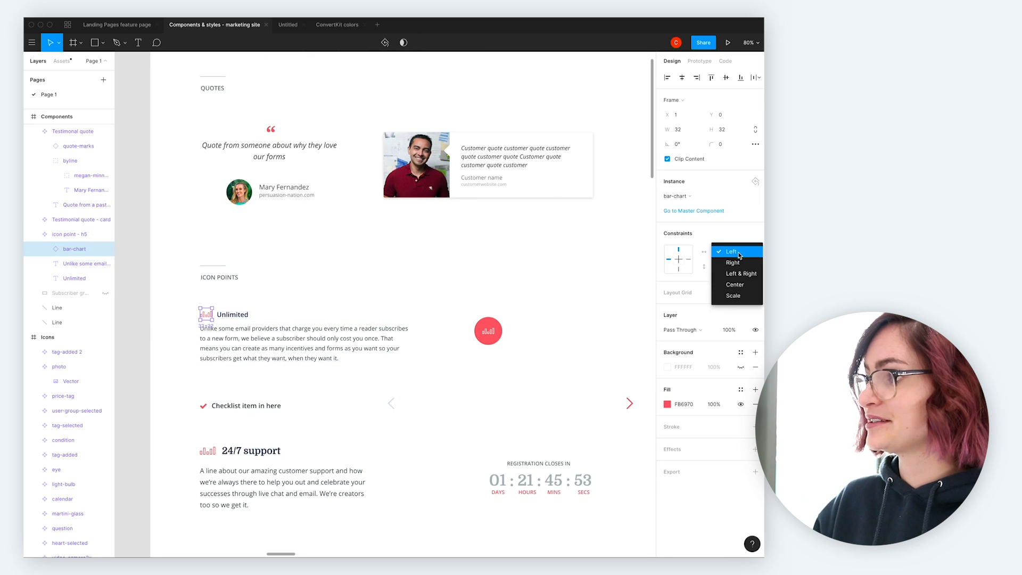
pyautogui.click(733, 296)
pyautogui.click(730, 266)
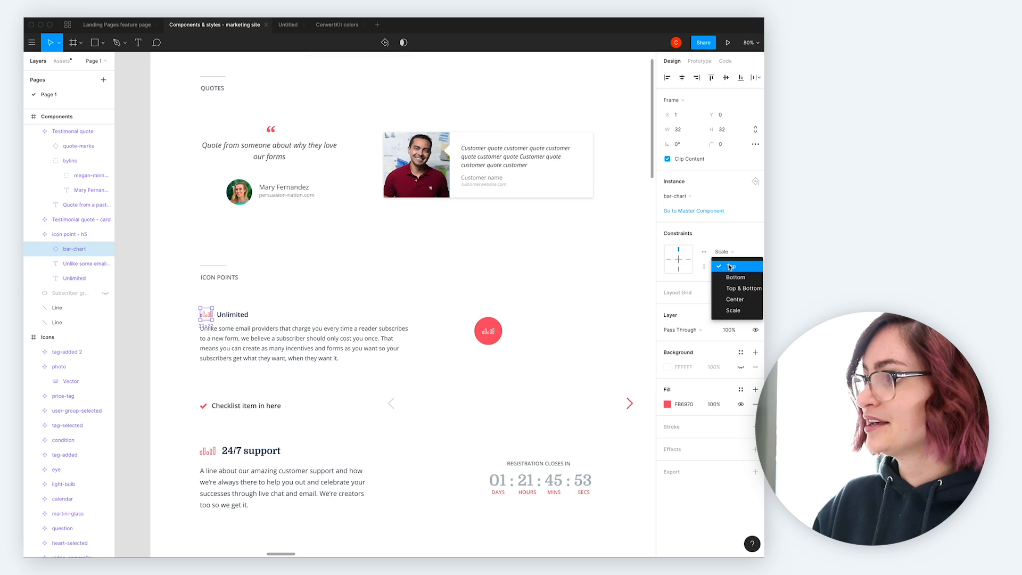
pyautogui.click(733, 310)
# Test the scaling icon by narrowing the icon point - h5 component to about 244 wide, and undo the resize.
pyautogui.click(270, 293)
pyautogui.click(351, 349)
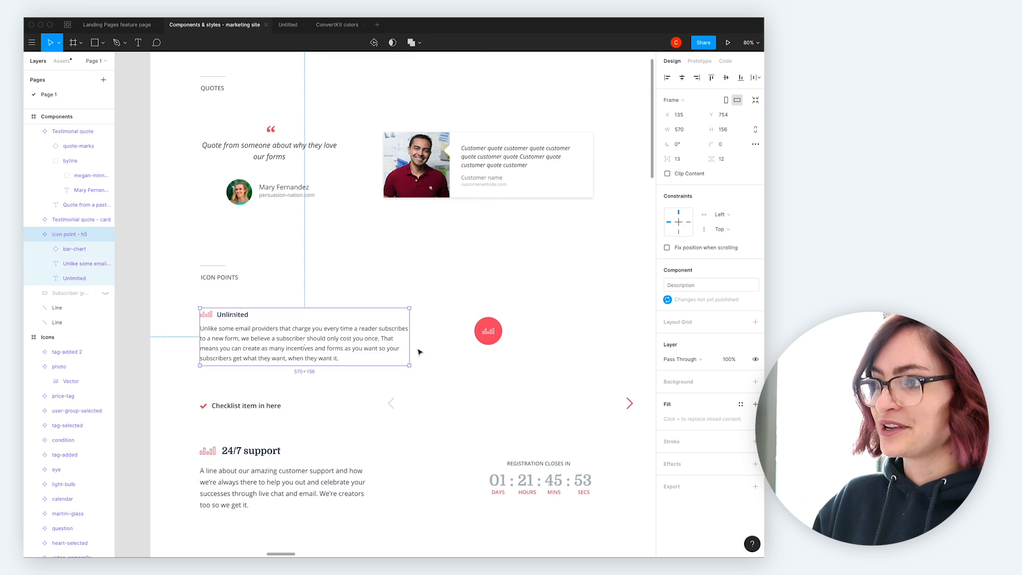
pyautogui.moveTo(411, 342); pyautogui.dragTo(290, 337)
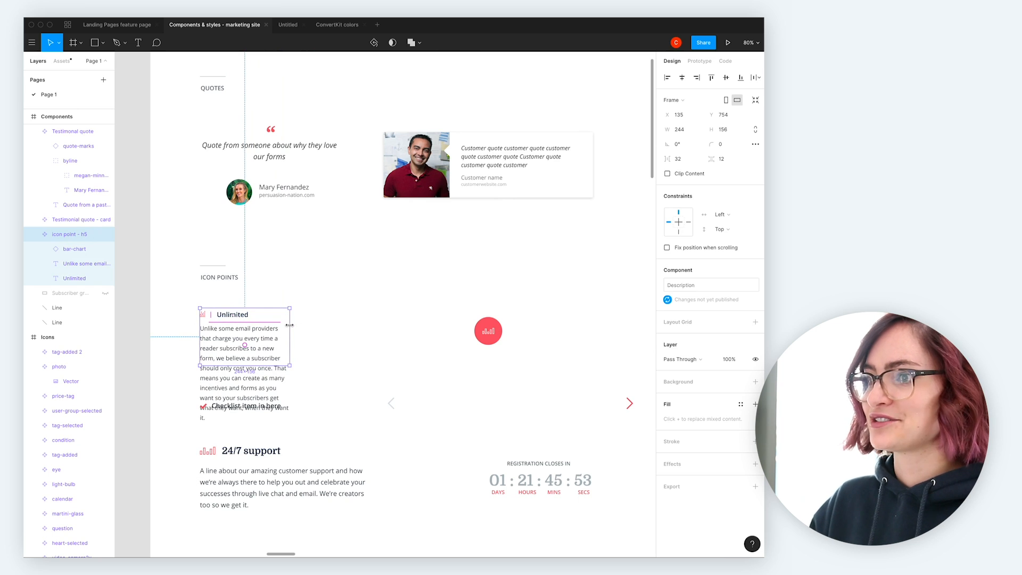
pyautogui.doubleClick(290, 325)
pyautogui.press('super+z')
pyautogui.press('super+z')
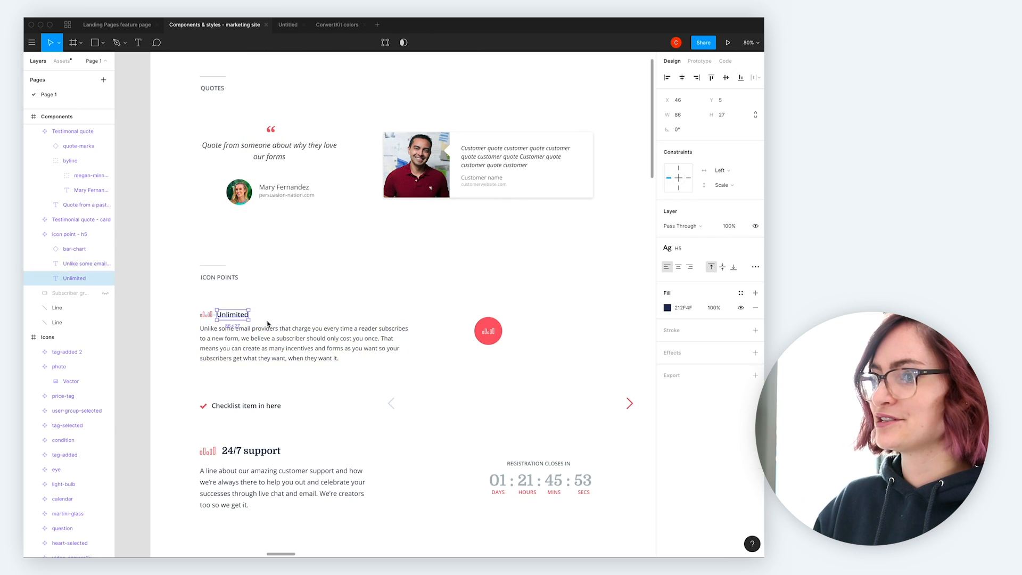
# Set the bar-chart icon's constraints to Left horizontally and Top vertically.
pyautogui.click(319, 301)
pyautogui.click(271, 346)
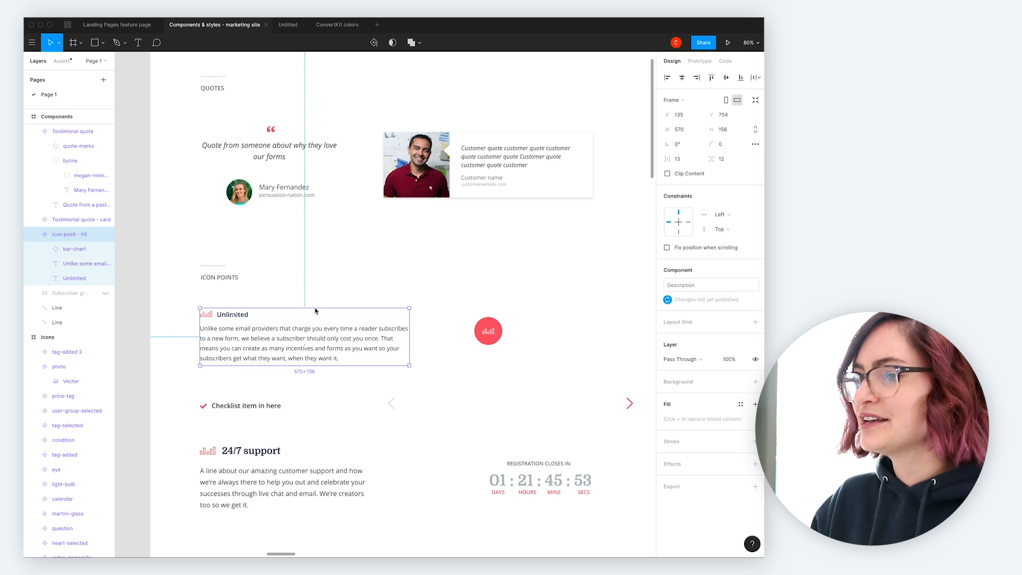
pyautogui.doubleClick(208, 316)
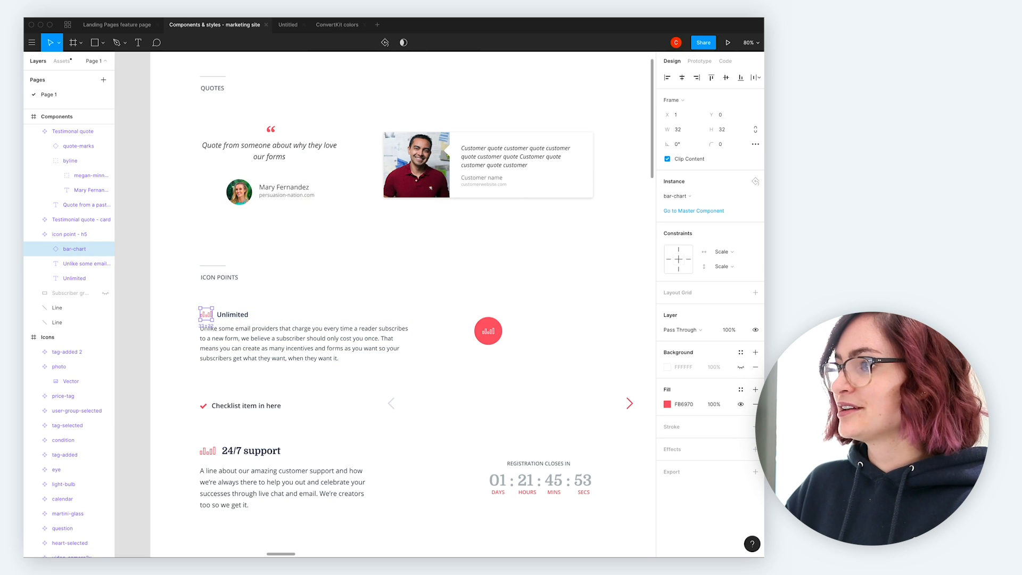
pyautogui.click(722, 251)
pyautogui.click(724, 207)
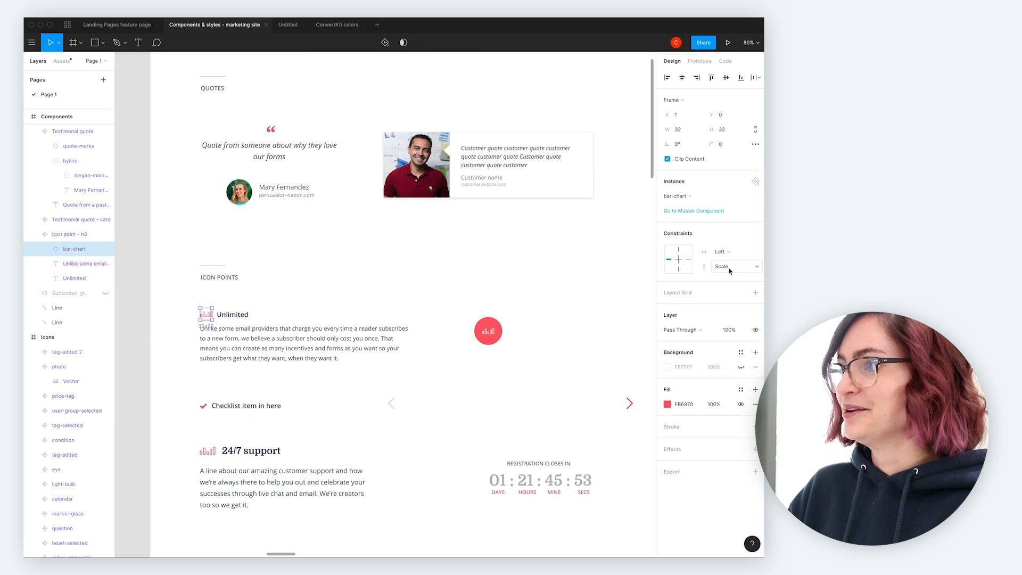
pyautogui.click(729, 266)
pyautogui.click(724, 223)
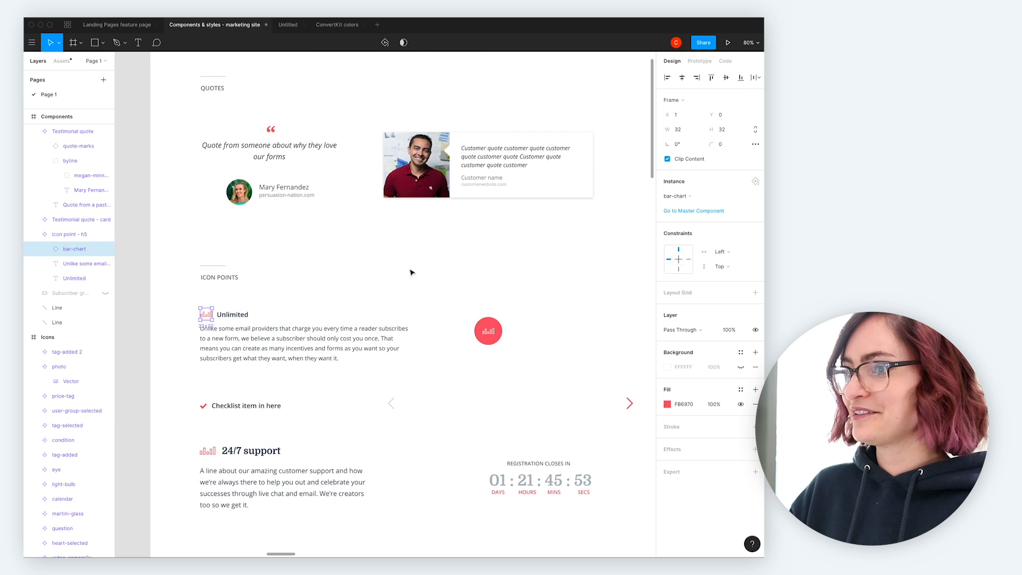
# Set the vertical constraint of the Unlimited heading to Top.
pyautogui.click(248, 316)
pyautogui.click(727, 186)
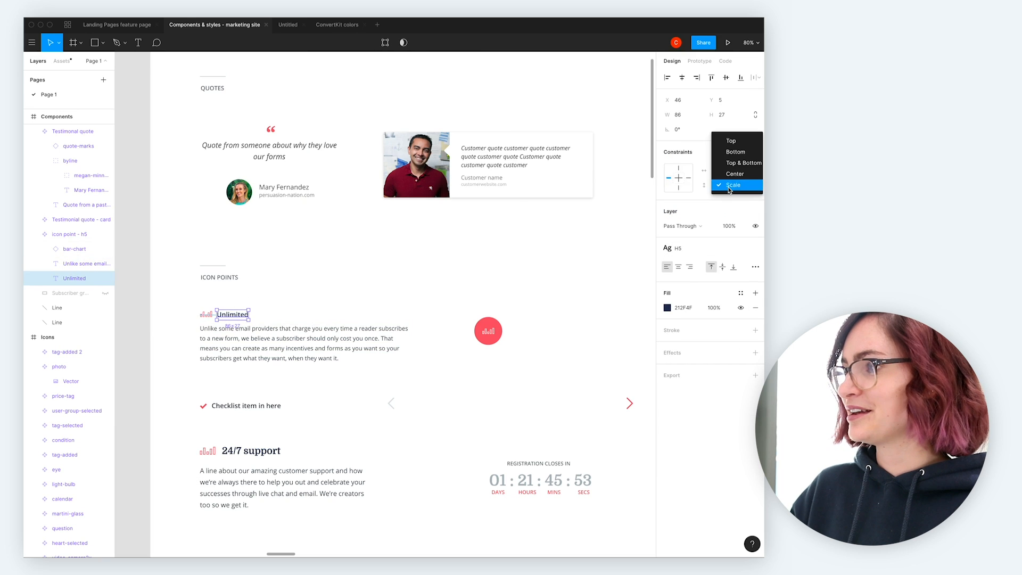
pyautogui.click(743, 141)
# Lengthen the quote text in the Testimonial quote component by repeating its sentence so it appears three times.
pyautogui.click(277, 147)
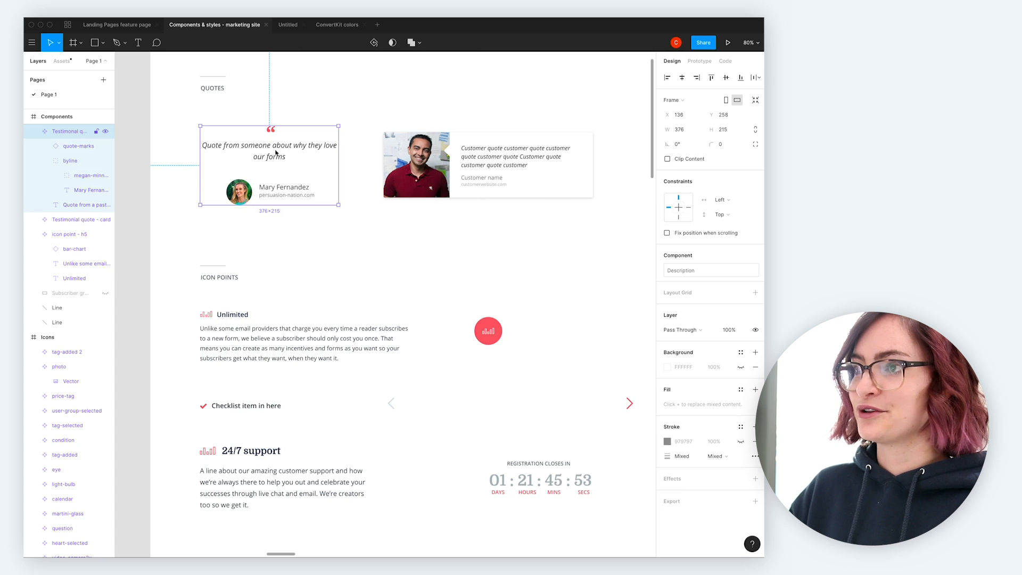
pyautogui.doubleClick(279, 153)
pyautogui.doubleClick(280, 153)
pyautogui.click(280, 153)
pyautogui.press('super+a')
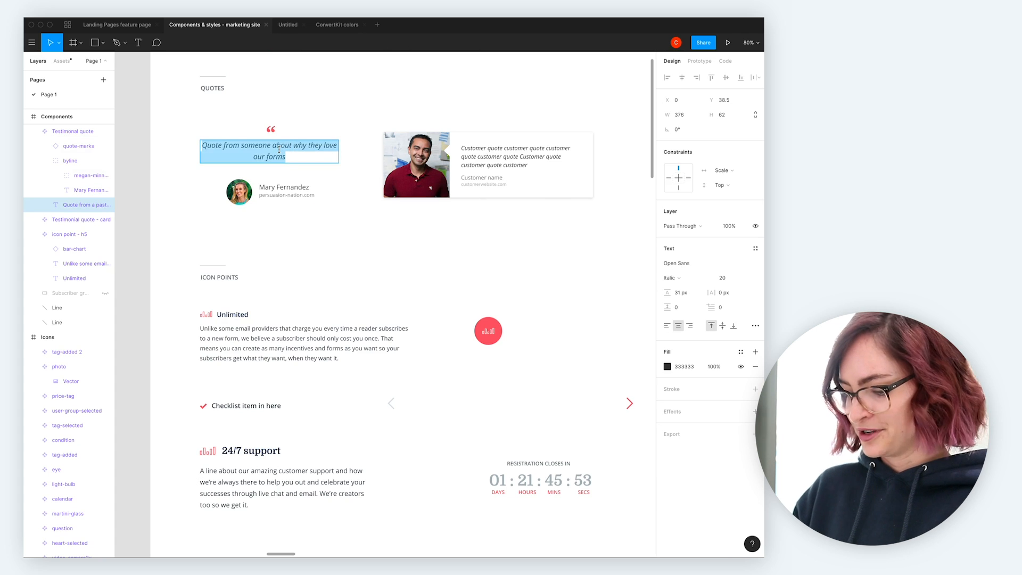
pyautogui.press('super+c')
pyautogui.press('Right')
pyautogui.press('super+v')
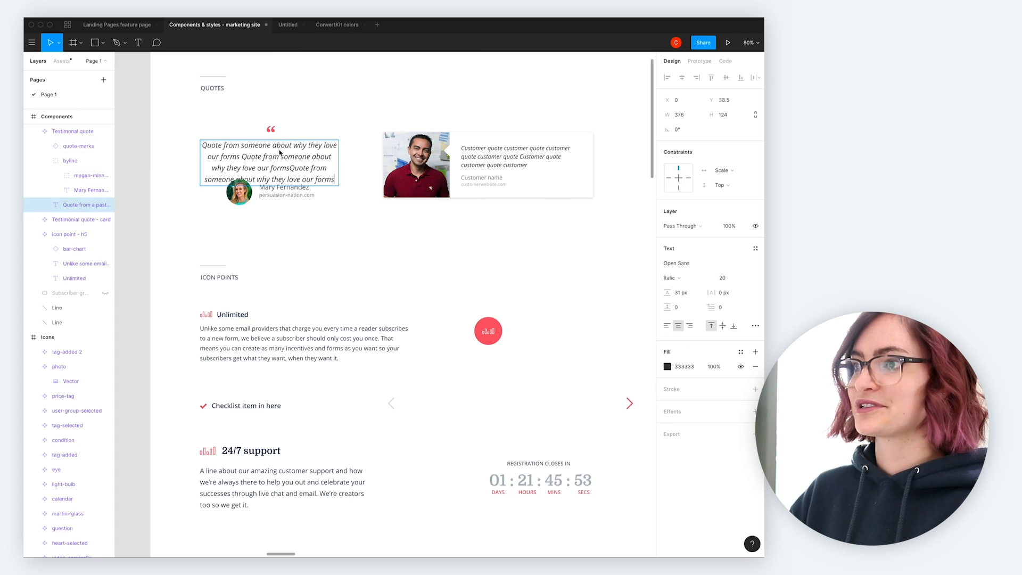
pyautogui.press('super+v')
pyautogui.click(374, 213)
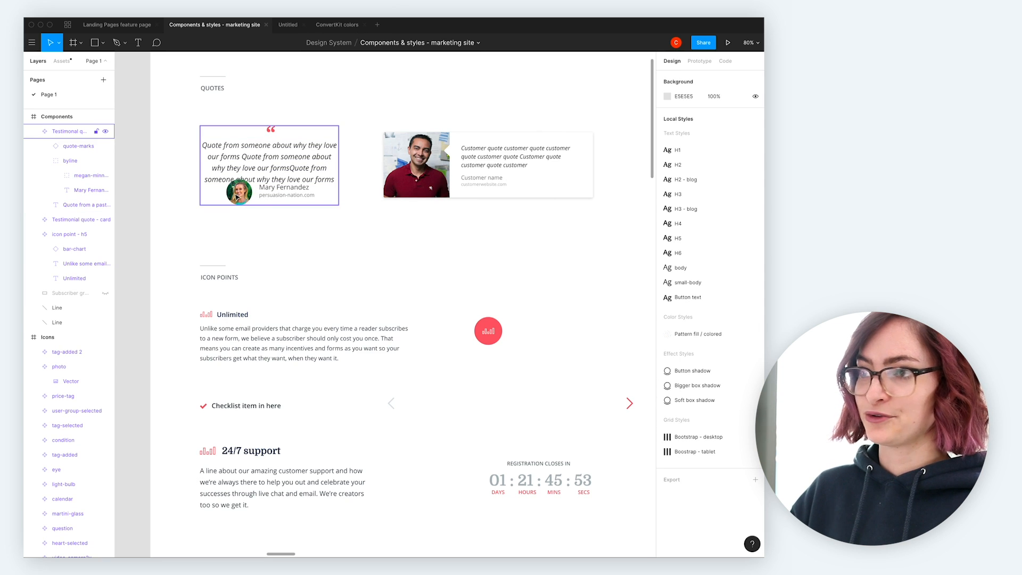
# Make the Testimonial quote component taller so the byline clears the long quote, and check the byline group's constraints.
pyautogui.click(290, 192)
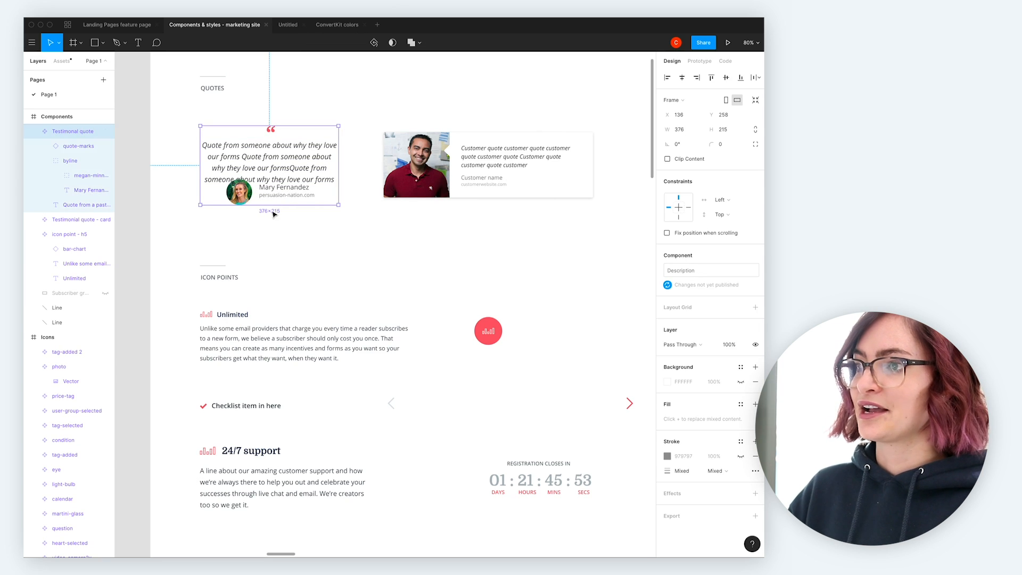
pyautogui.moveTo(276, 207); pyautogui.dragTo(274, 218)
pyautogui.doubleClick(248, 210)
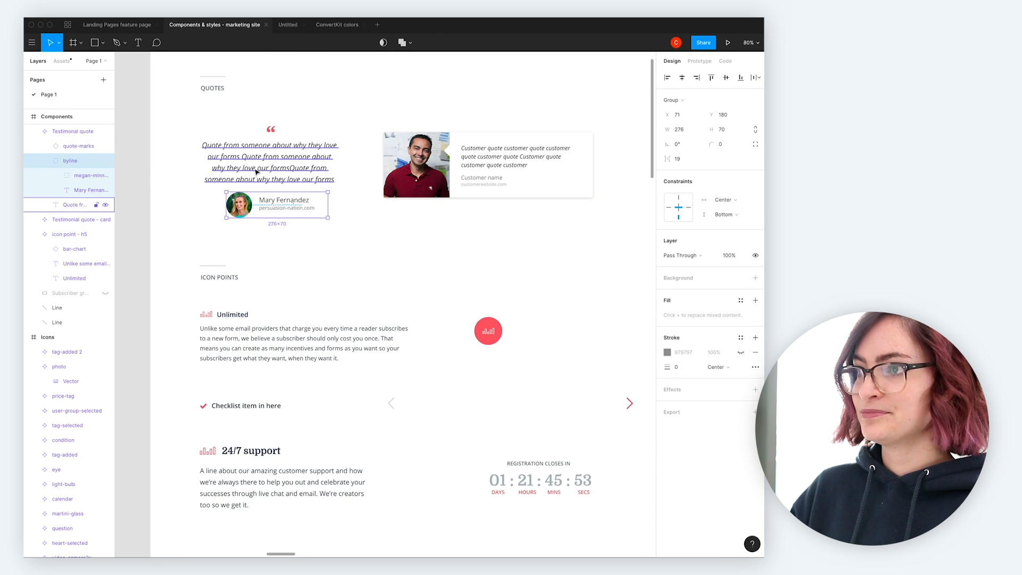
pyautogui.click(370, 240)
# Try resizing the Testimonial quote component to about 652 wide and 218 high, and narrow it again.
pyautogui.click(269, 143)
pyautogui.moveTo(339, 158); pyautogui.dragTo(493, 175)
pyautogui.moveTo(367, 158); pyautogui.dragTo(440, 160)
pyautogui.moveTo(381, 218); pyautogui.dragTo(381, 199)
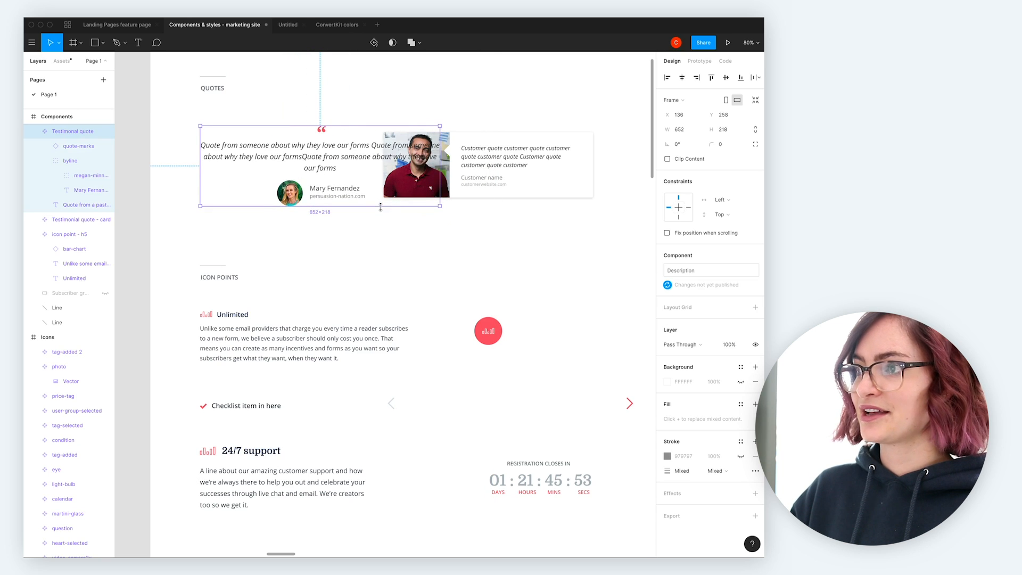
pyautogui.moveTo(440, 161); pyautogui.dragTo(343, 163)
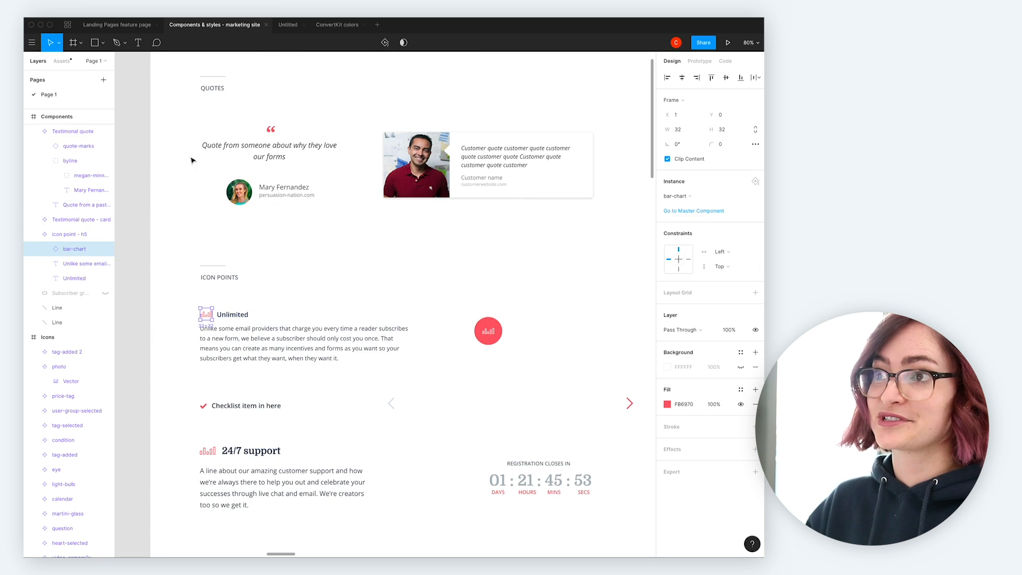
# Switch to the Landing Pages feature page file and place an icon point - h5 instance below the Watch the Video button.
pyautogui.click(127, 25)
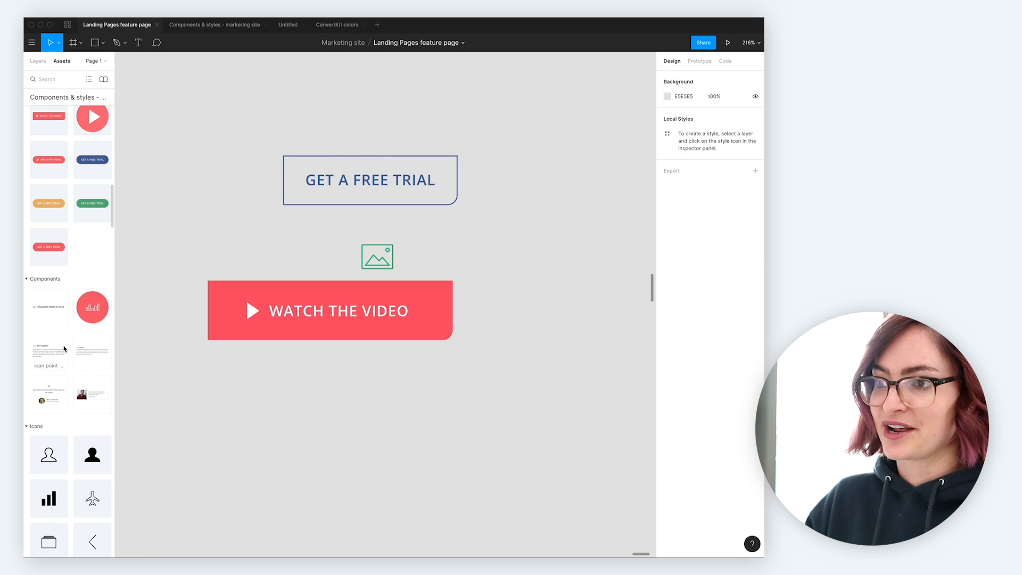
pyautogui.scroll(-5, 360, 458)
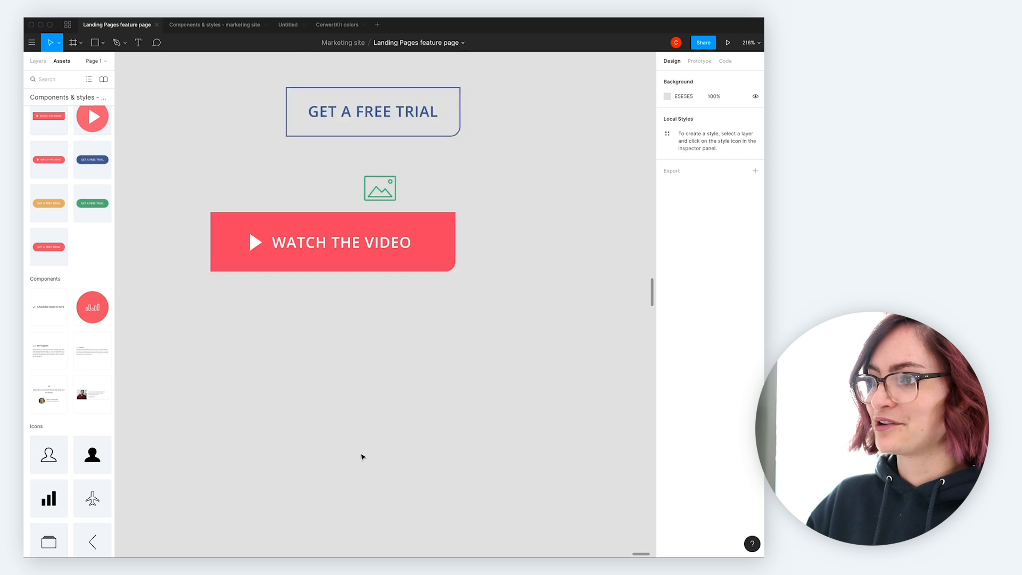
pyautogui.click(352, 328)
# Swap the bar-chart icon in the placed icon point instance for the speech bubble icon.
pyautogui.doubleClick(186, 275)
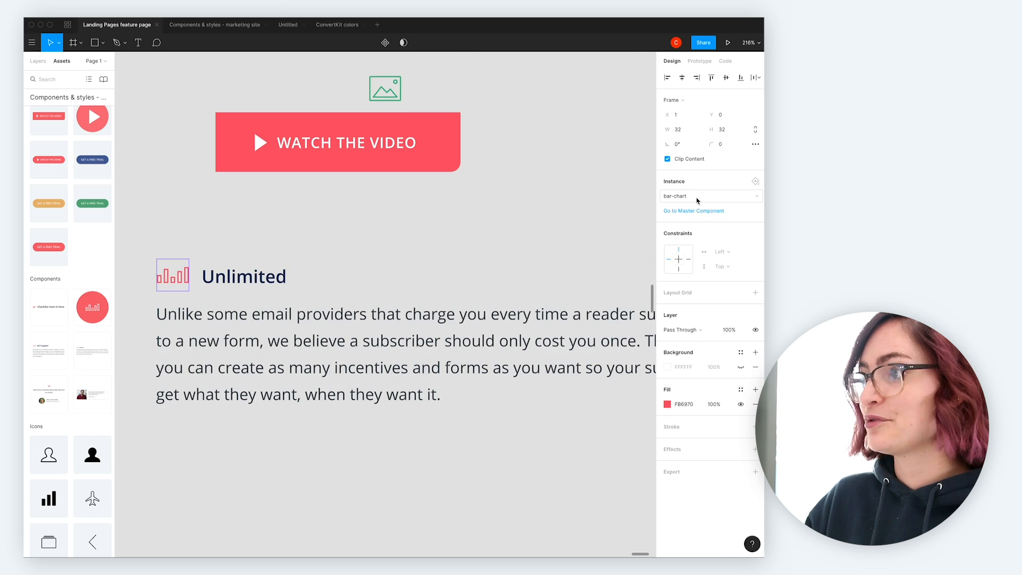
pyautogui.click(696, 199)
pyautogui.moveTo(669, 223)
pyautogui.click(576, 246)
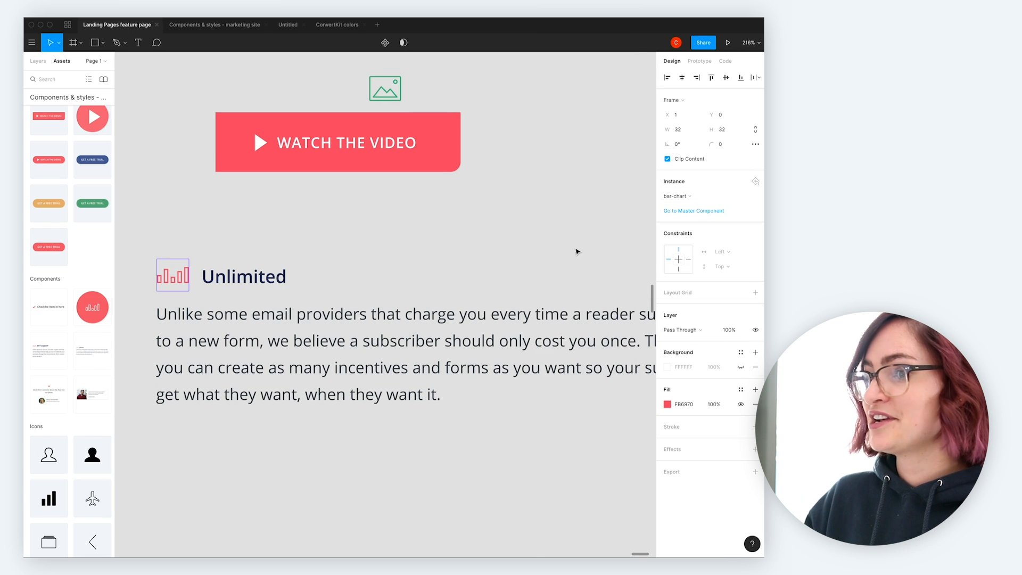
# Change the icon point instance's heading text to "Chat time!".
pyautogui.click(260, 278)
pyautogui.doubleClick(259, 278)
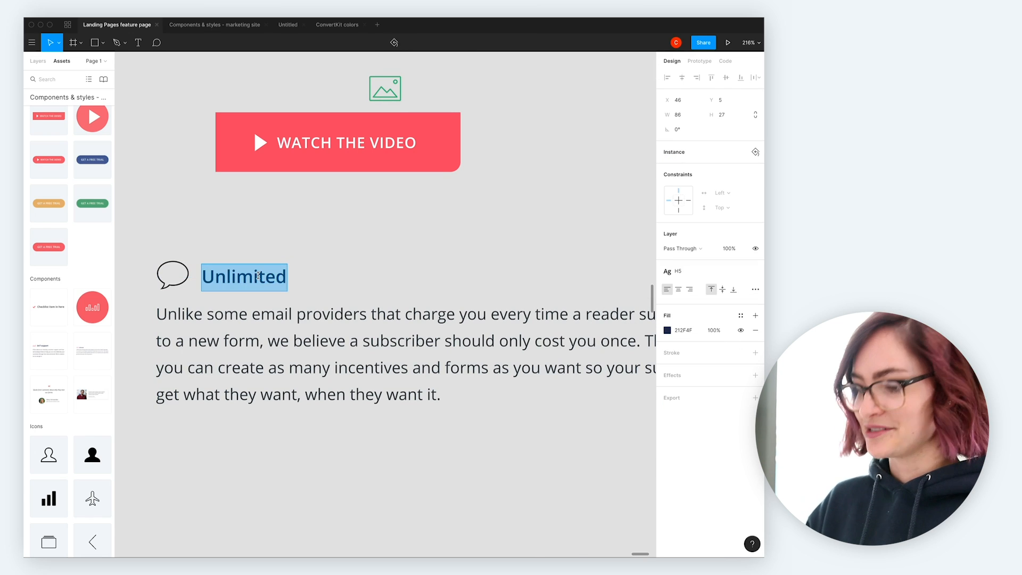
pyautogui.write('Chat time!')
pyautogui.press('Escape')
pyautogui.press('Escape')
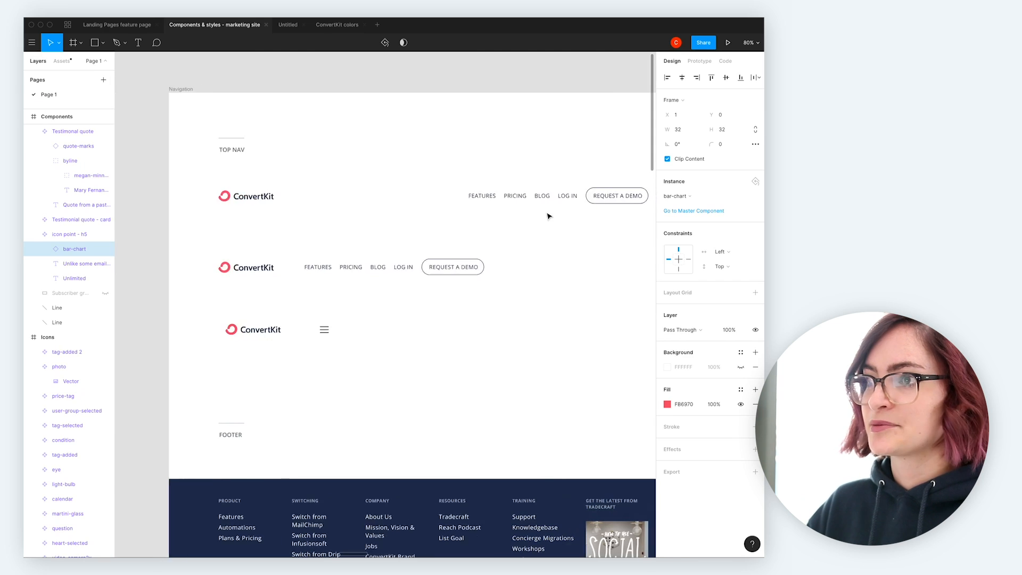
# In the Components & styles file, draw a grey rectangle about 1222 by 161 over the Navigation - desktop component and place it behind the component.
pyautogui.hscroll(2, 548, 217)
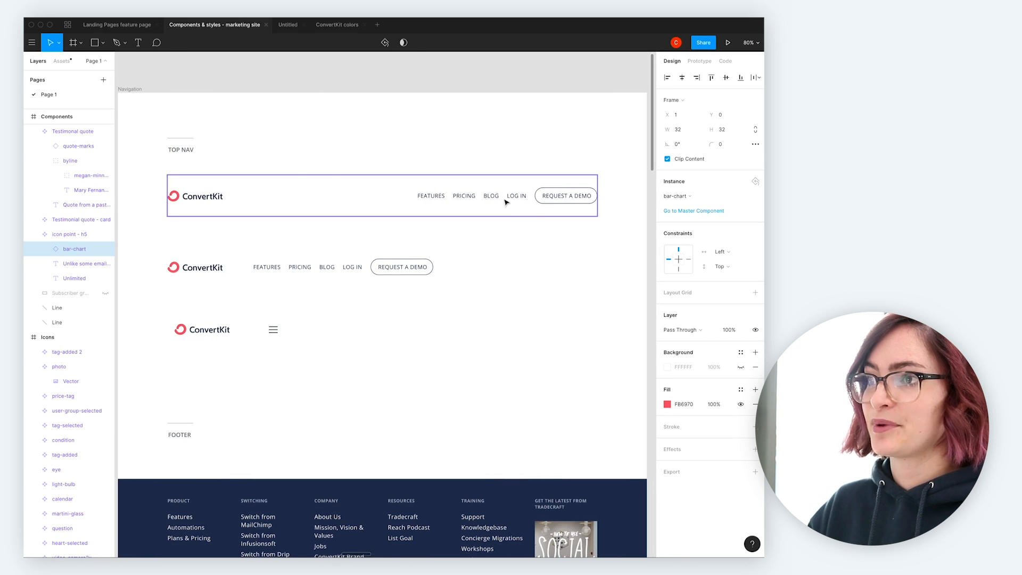
pyautogui.click(216, 205)
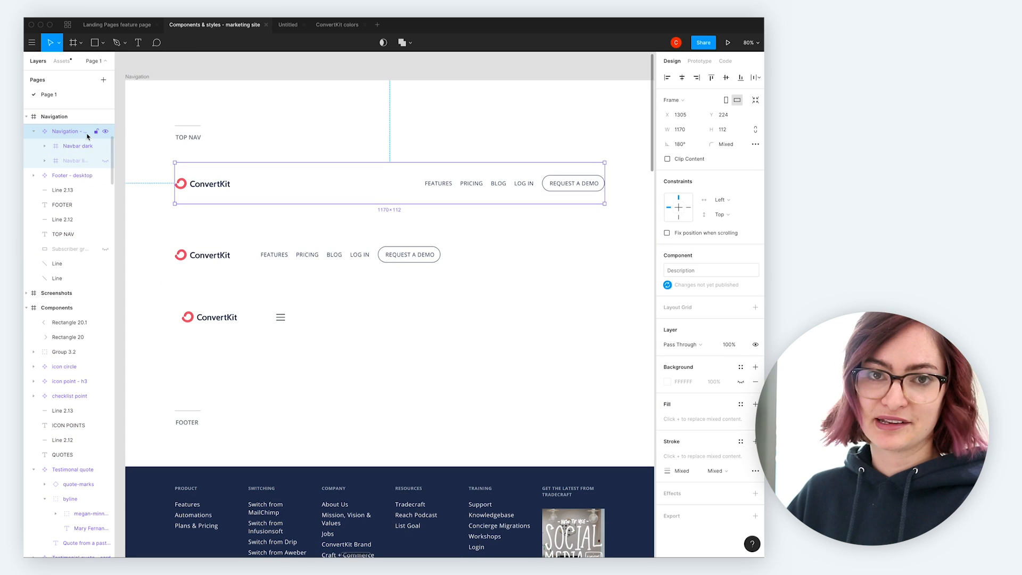
pyautogui.click(99, 44)
pyautogui.click(90, 64)
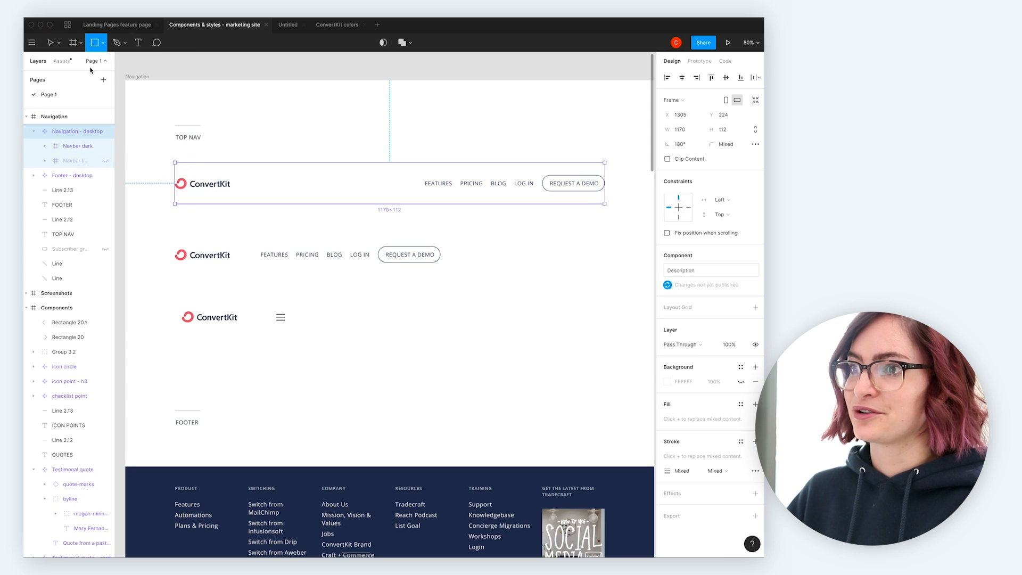
pyautogui.moveTo(167, 159)
pyautogui.mouseDown()
pyautogui.moveTo(532, 217)
pyautogui.moveTo(617, 217)
pyautogui.mouseUp()
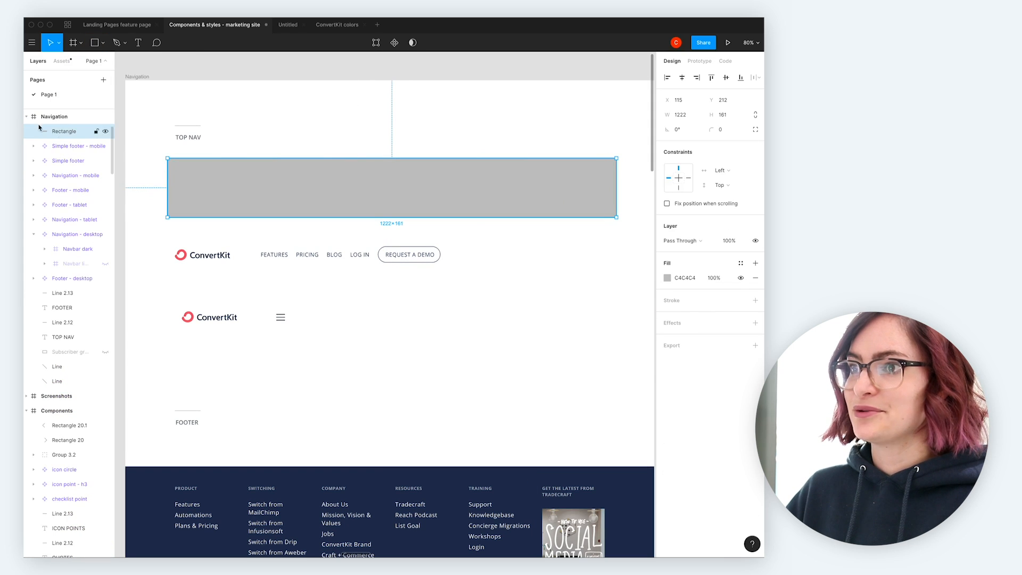
pyautogui.moveTo(74, 134); pyautogui.dragTo(47, 266)
# Show the Navbar light layer and hide the dark one in the Navigation - desktop component.
pyautogui.click(101, 236)
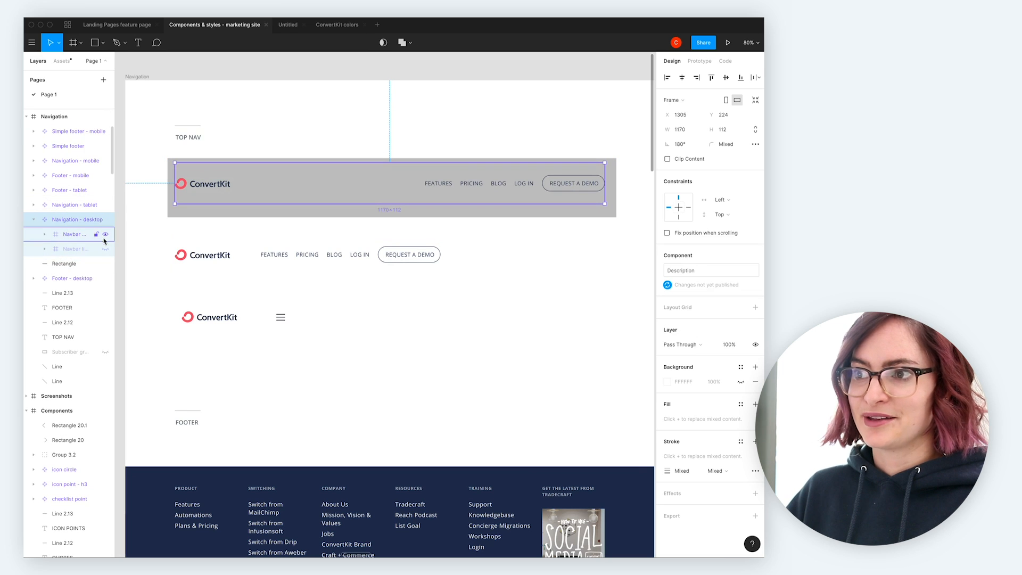
pyautogui.click(106, 248)
pyautogui.click(106, 235)
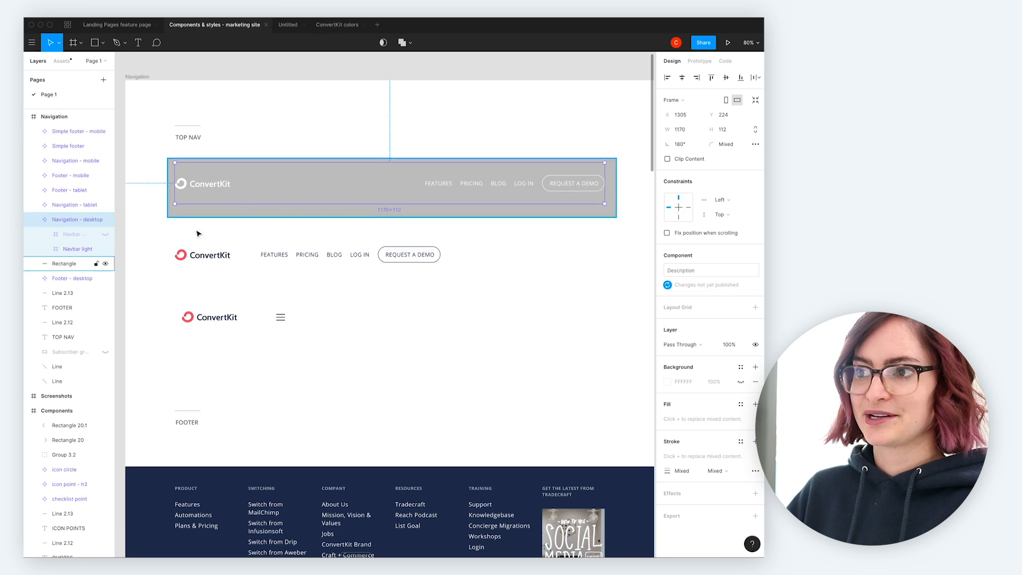
# Restore the visible Navbar dark layer with Navbar light hidden, and delete the grey backing rectangle.
pyautogui.click(106, 235)
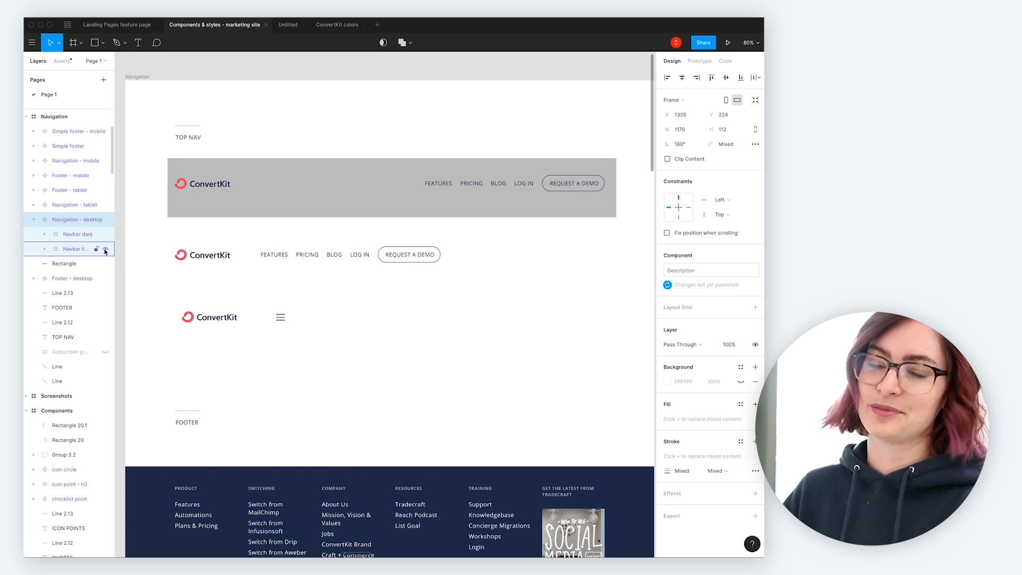
pyautogui.click(105, 249)
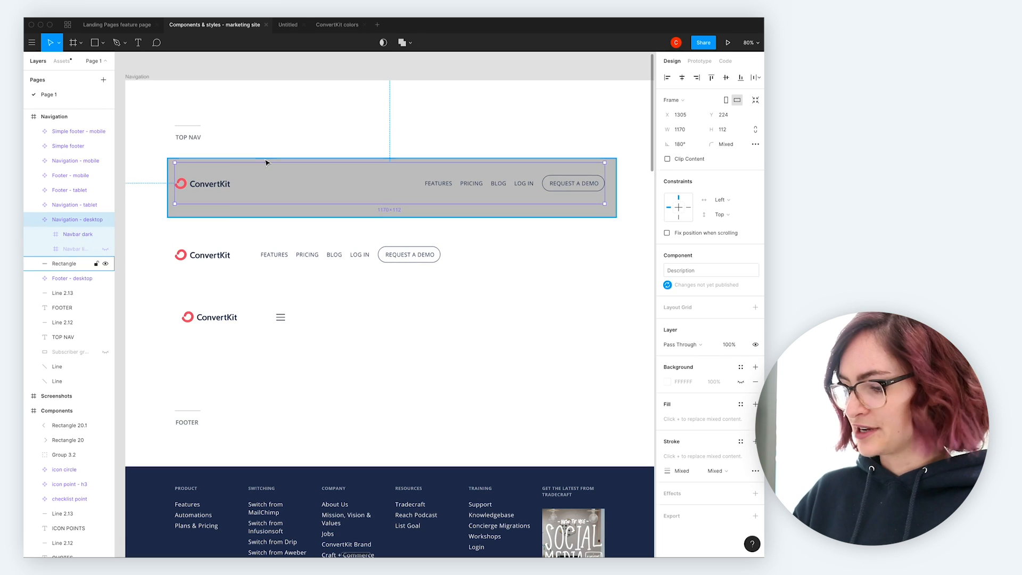
pyautogui.click(266, 162)
pyautogui.press('Delete')
# Examine the desktop, tablet, mobile and simple footer components alongside the top navigation variants.
pyautogui.scroll(-20, 314, 247)
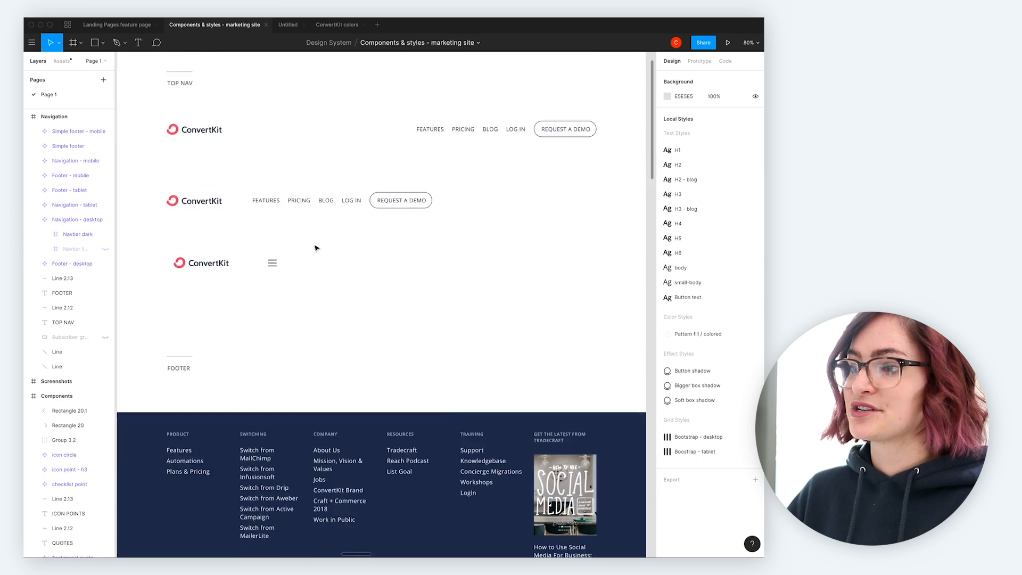
pyautogui.scroll(-5, 315, 247)
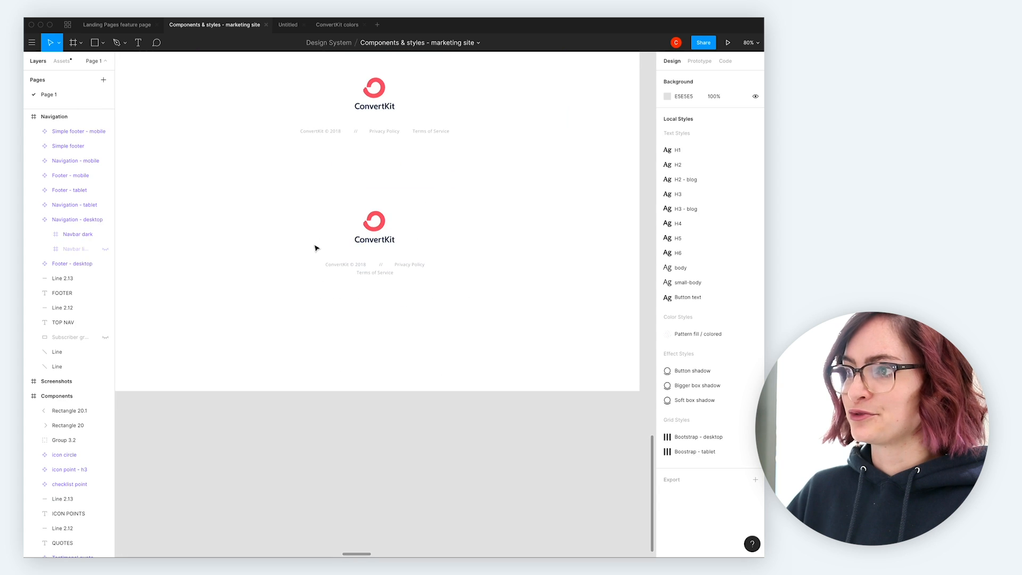
pyautogui.scroll(10, 366, 311)
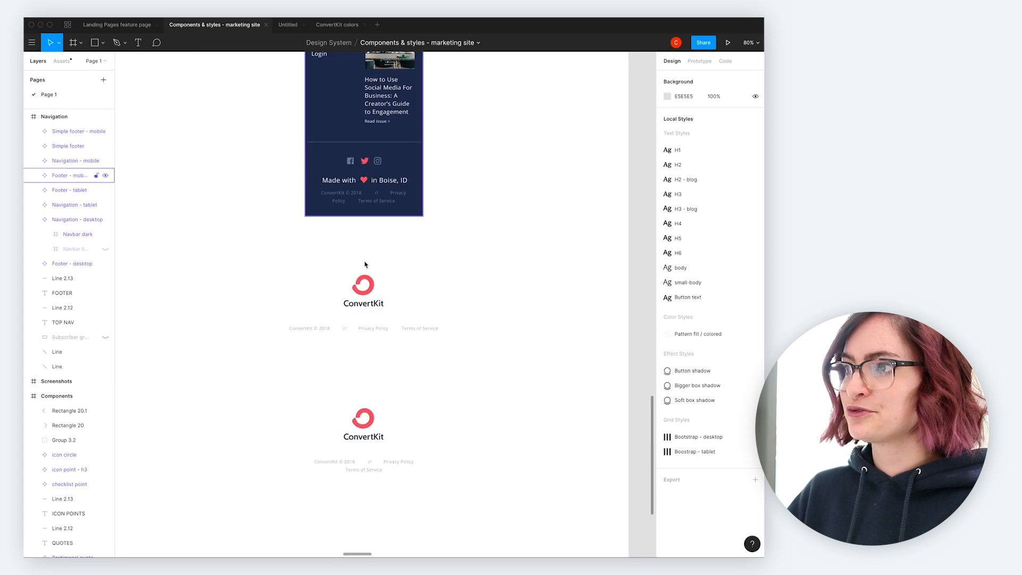
pyautogui.scroll(5, 366, 310)
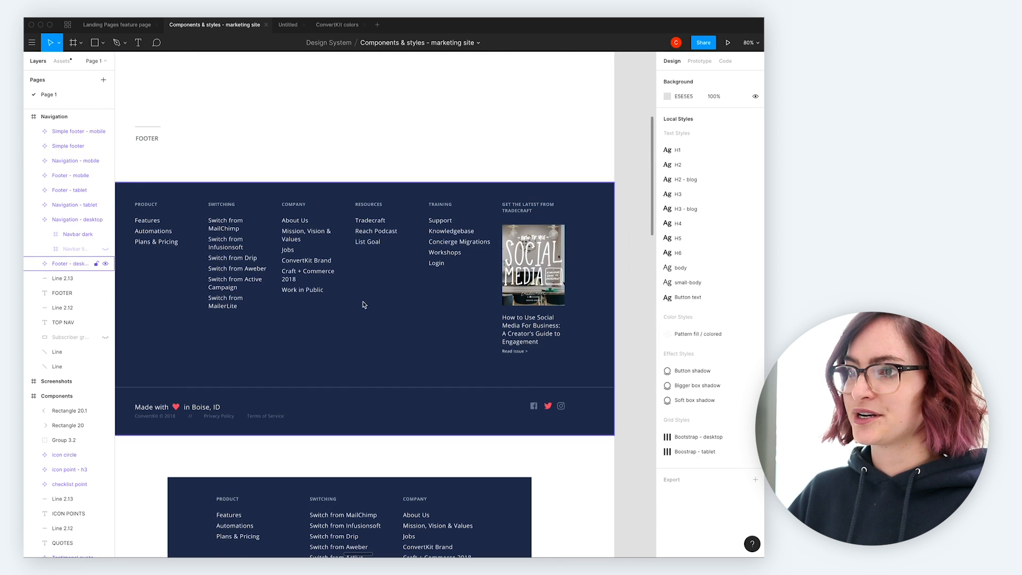
pyautogui.scroll(-4, 345, 294)
pyautogui.scroll(5, 346, 292)
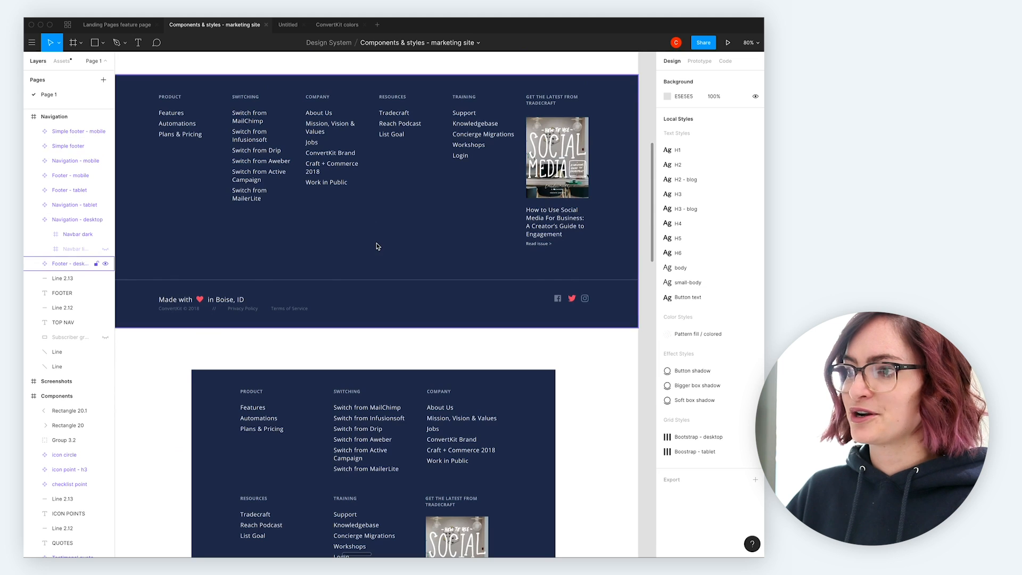
pyautogui.scroll(-15, 377, 247)
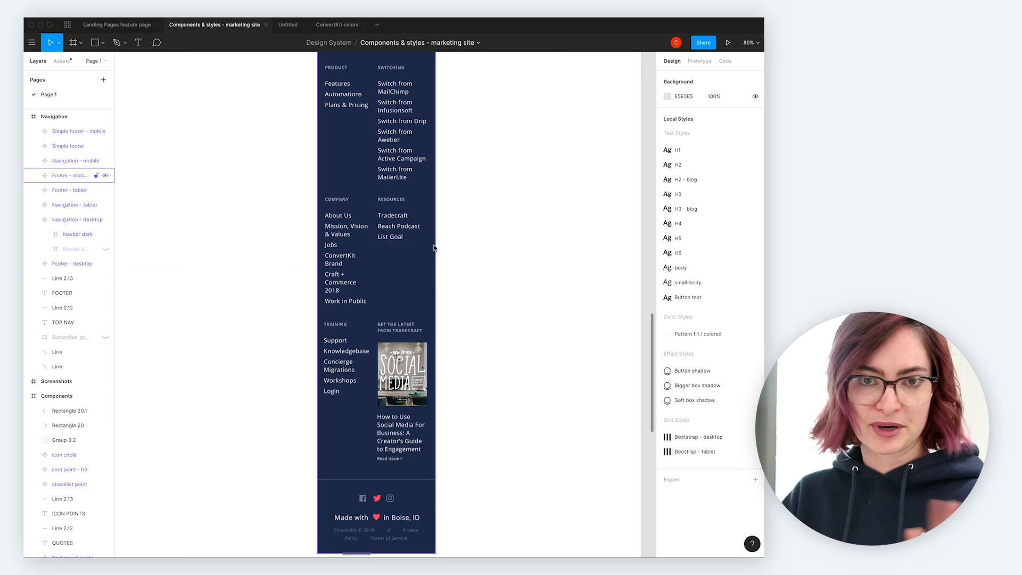
pyautogui.scroll(-5, 484, 244)
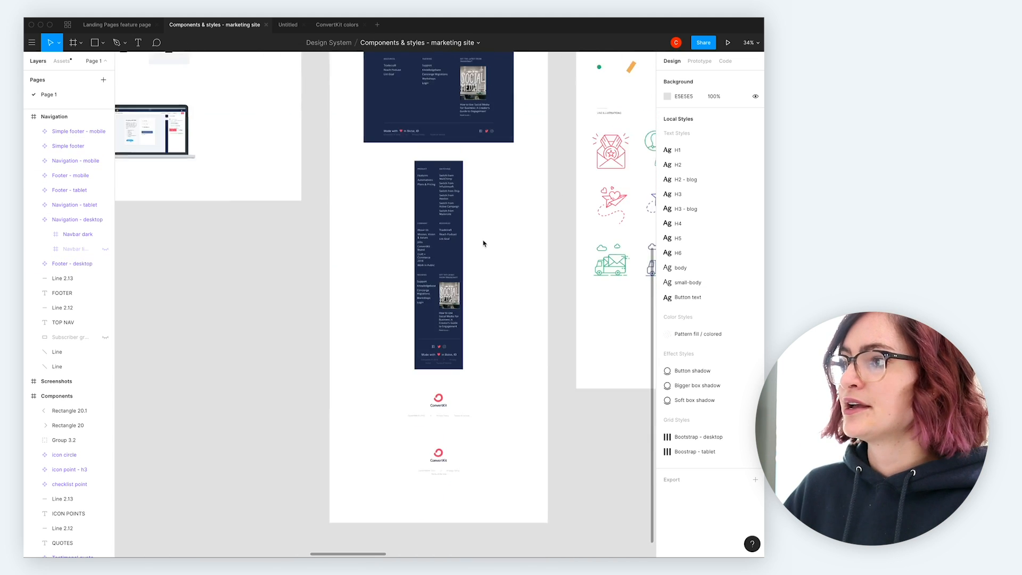
pyautogui.scroll(4, 484, 243)
pyautogui.scroll(20, 484, 243)
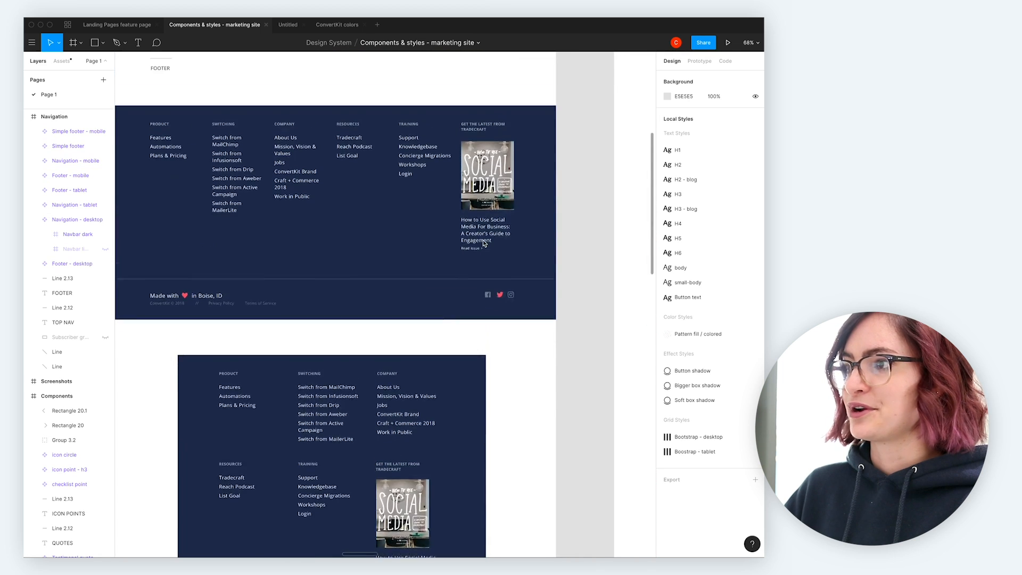
pyautogui.scroll(-6, 484, 244)
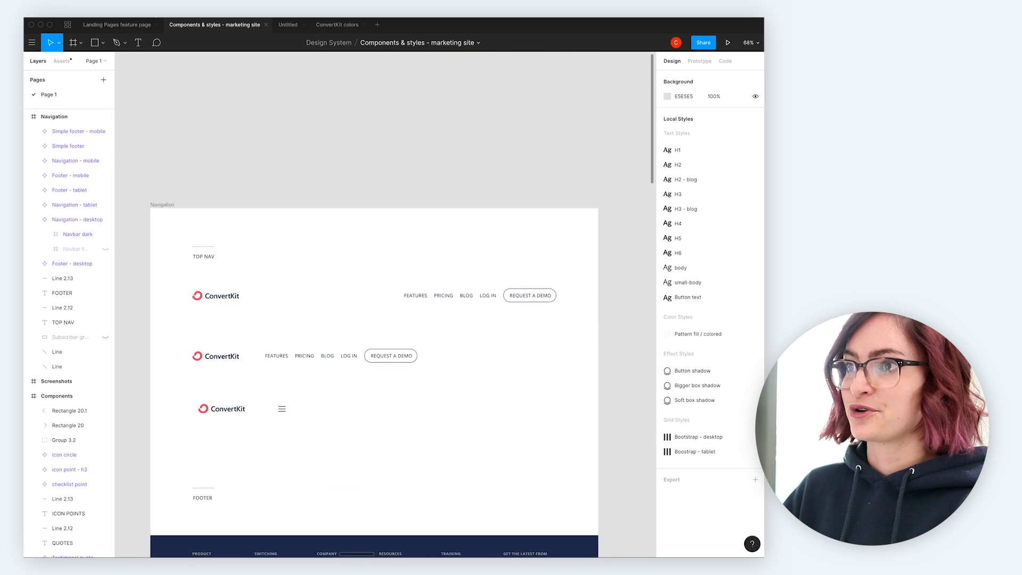
pyautogui.click(130, 26)
pyautogui.scroll(-10, 61, 327)
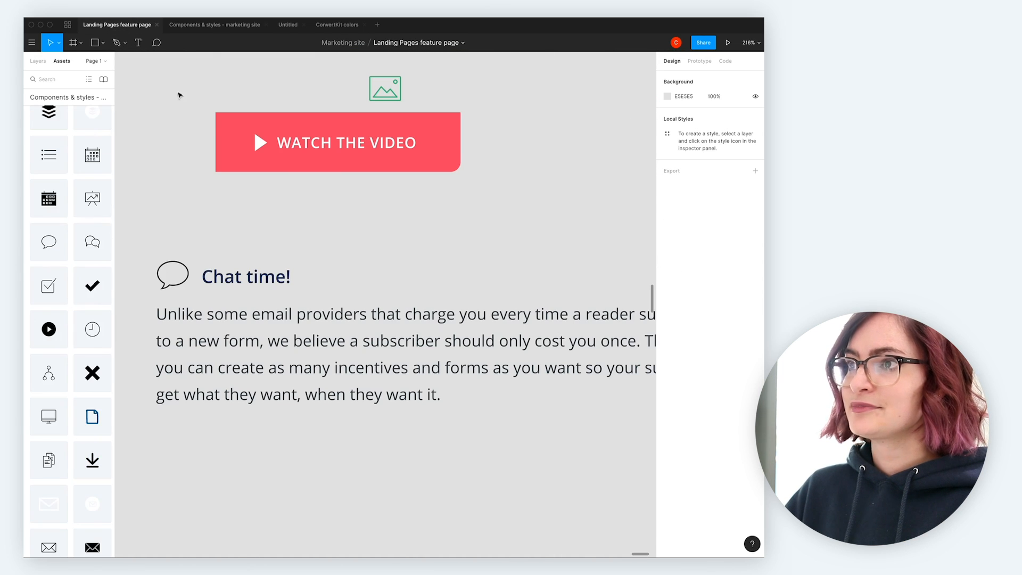
# In the Components & styles file, select the Desktop template, show the layout grids, and compare the desktop, tablet and mobile templates.
pyautogui.click(229, 25)
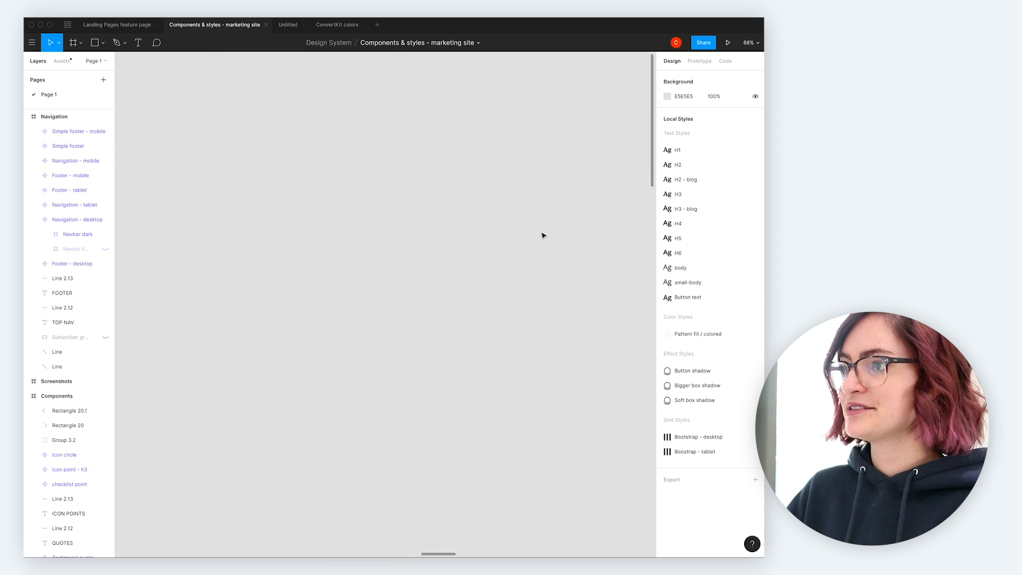
pyautogui.scroll(-5, 542, 235)
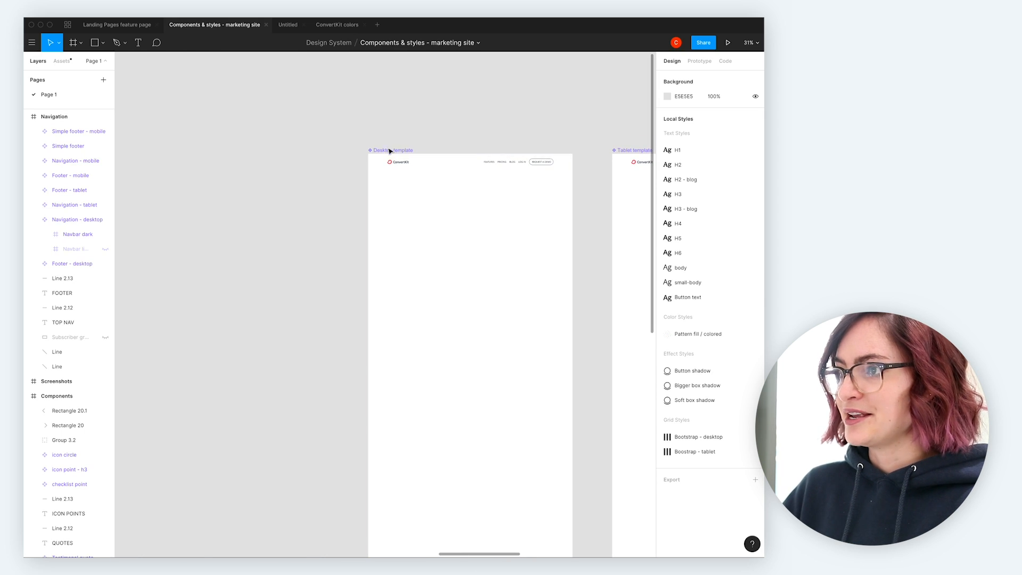
pyautogui.click(391, 151)
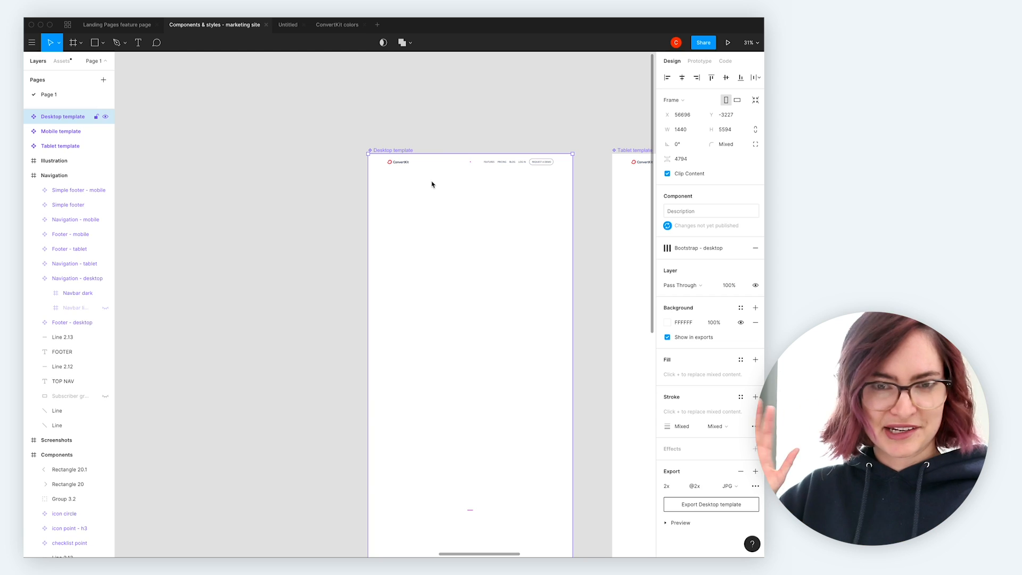
pyautogui.hotkey('ctrl', 'g')
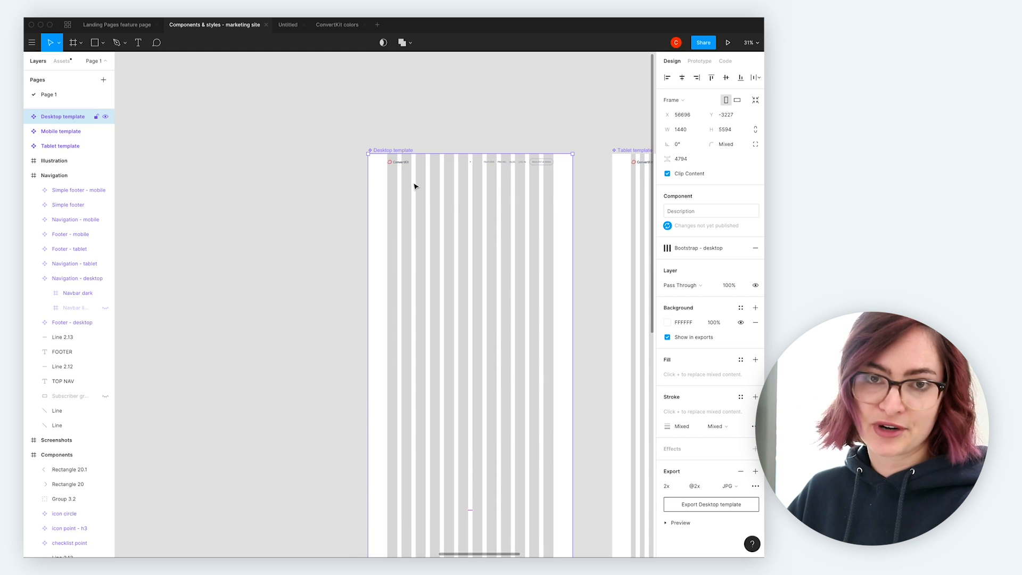
pyautogui.hscroll(5, 415, 186)
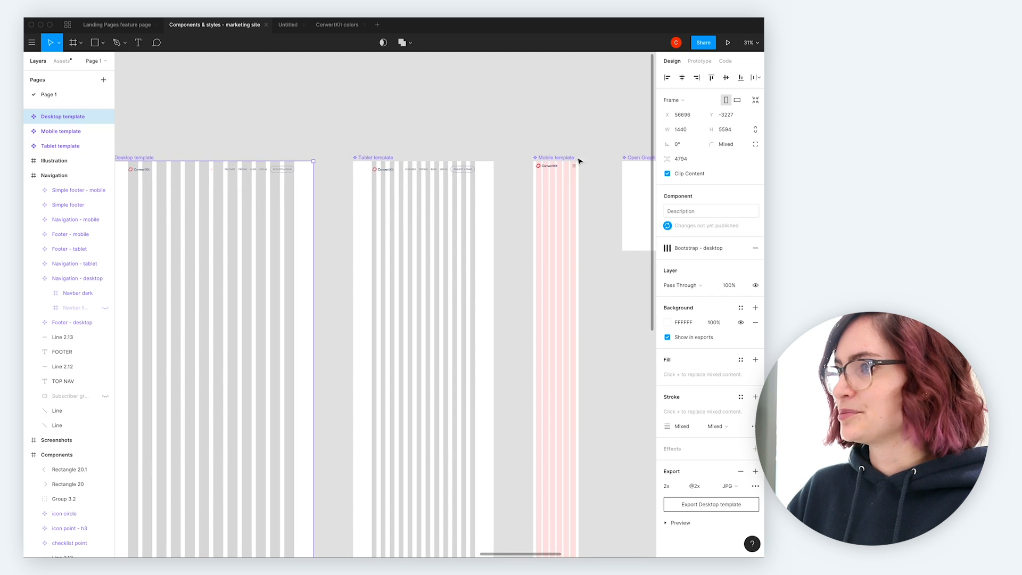
pyautogui.hscroll(-5, 360, 158)
pyautogui.scroll(-2, 361, 158)
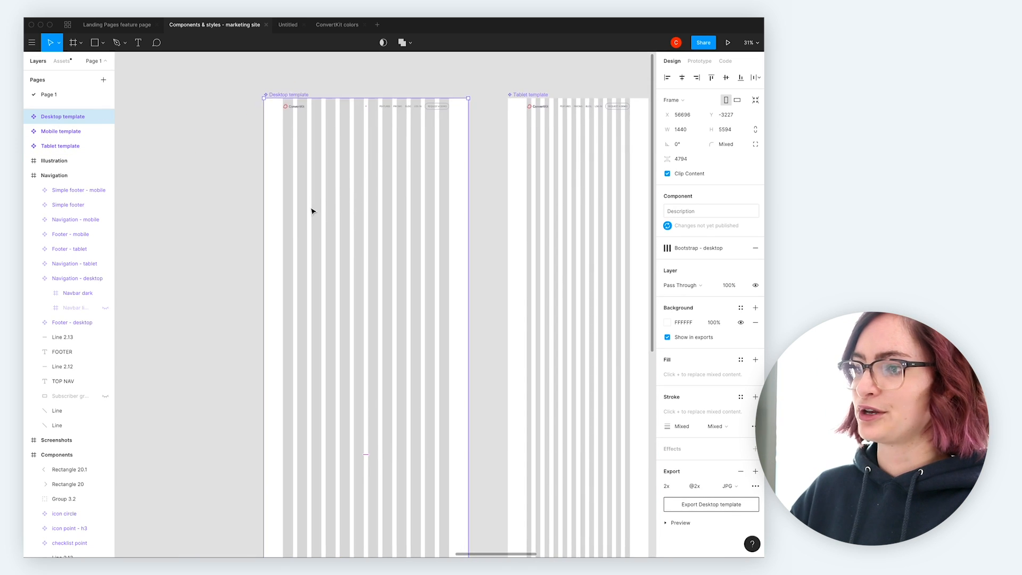
pyautogui.scroll(-10, 314, 213)
pyautogui.scroll(15, 364, 261)
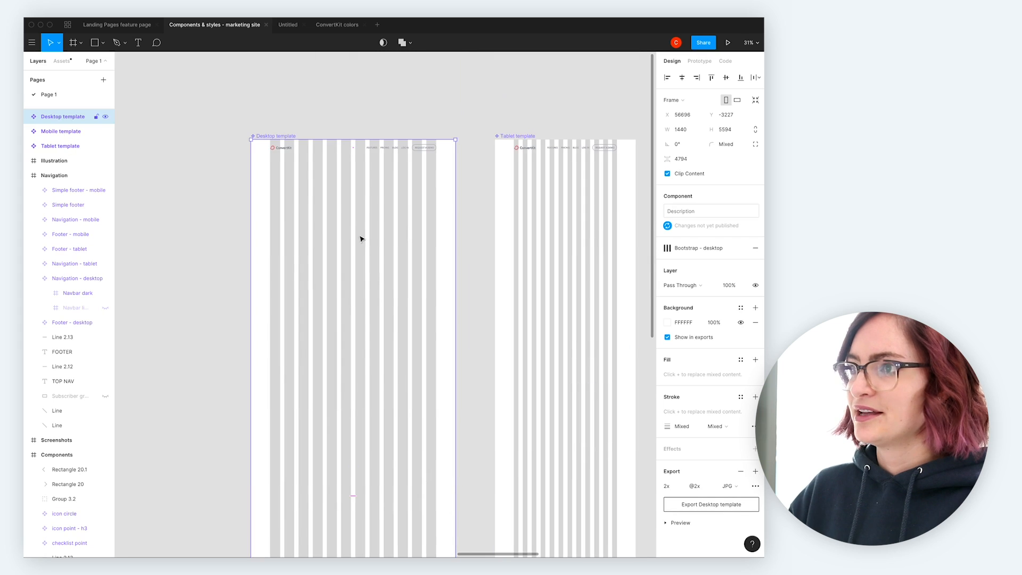
# Place a Desktop template instance from the shared library beside the existing elements in the Landing Pages feature page file.
pyautogui.click(127, 24)
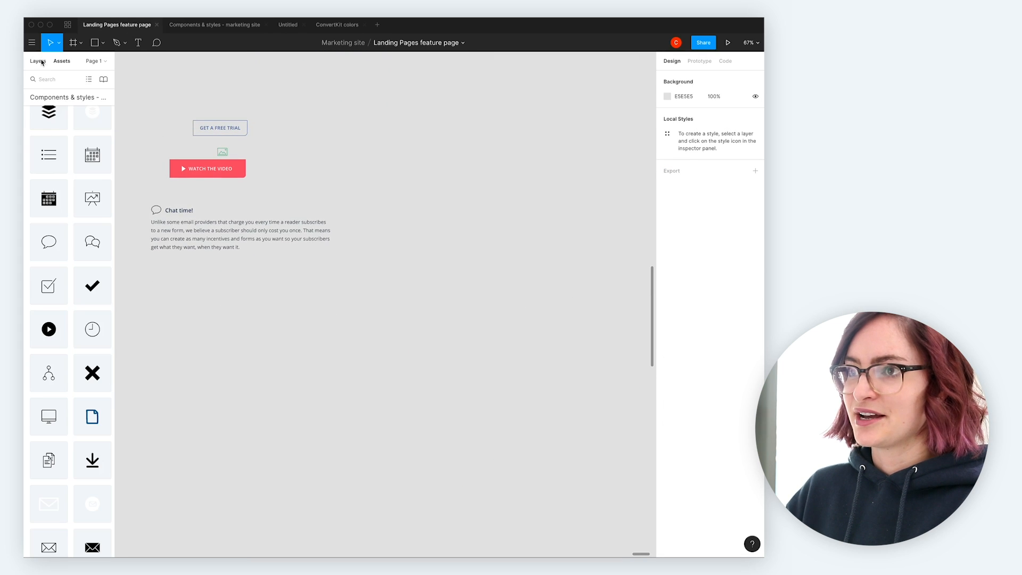
pyautogui.scroll(10, 45, 205)
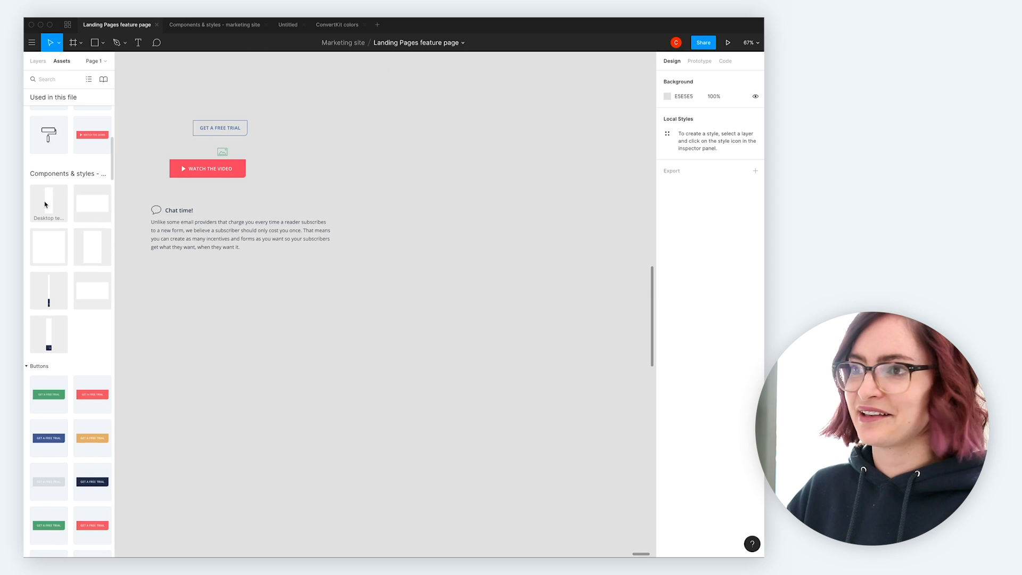
pyautogui.moveTo(49, 198); pyautogui.dragTo(486, 231)
pyautogui.scroll(-1, 488, 234)
pyautogui.scroll(-5, 487, 234)
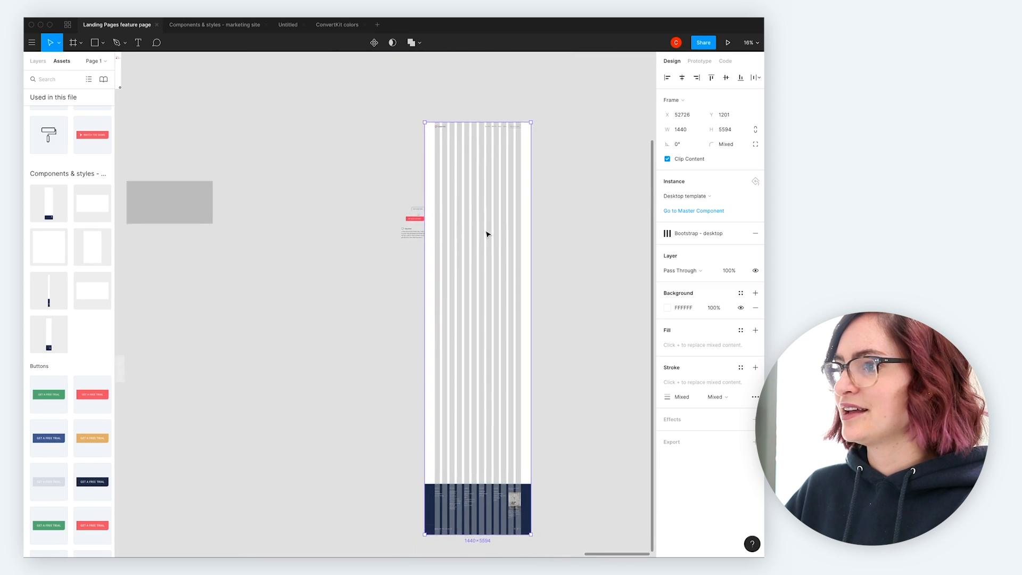
# Detach the Desktop template instance from its master and select the desktop navigation instance inside it.
pyautogui.scroll(2, 486, 232)
pyautogui.rightClick(438, 197)
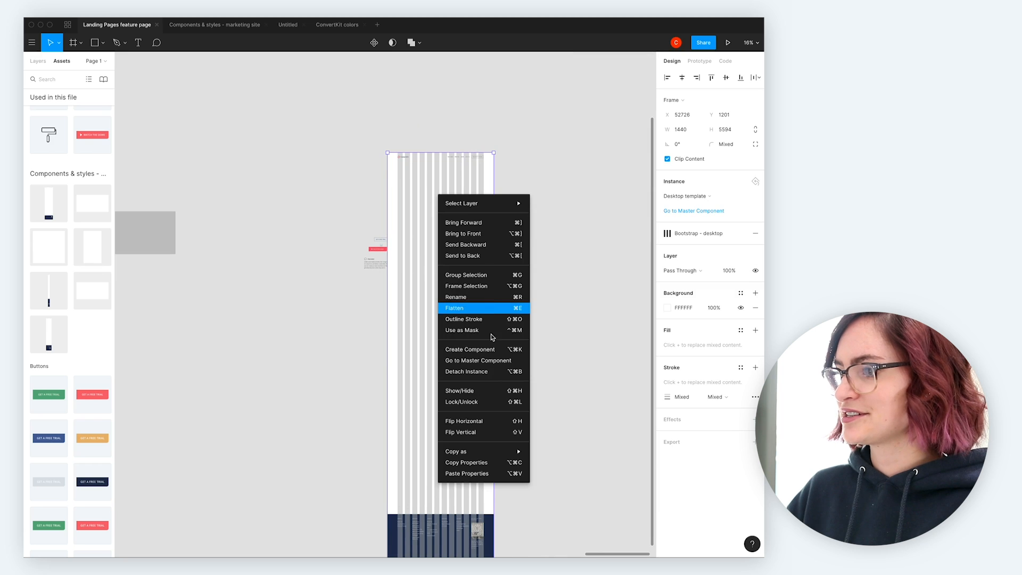
pyautogui.click(484, 373)
pyautogui.click(529, 217)
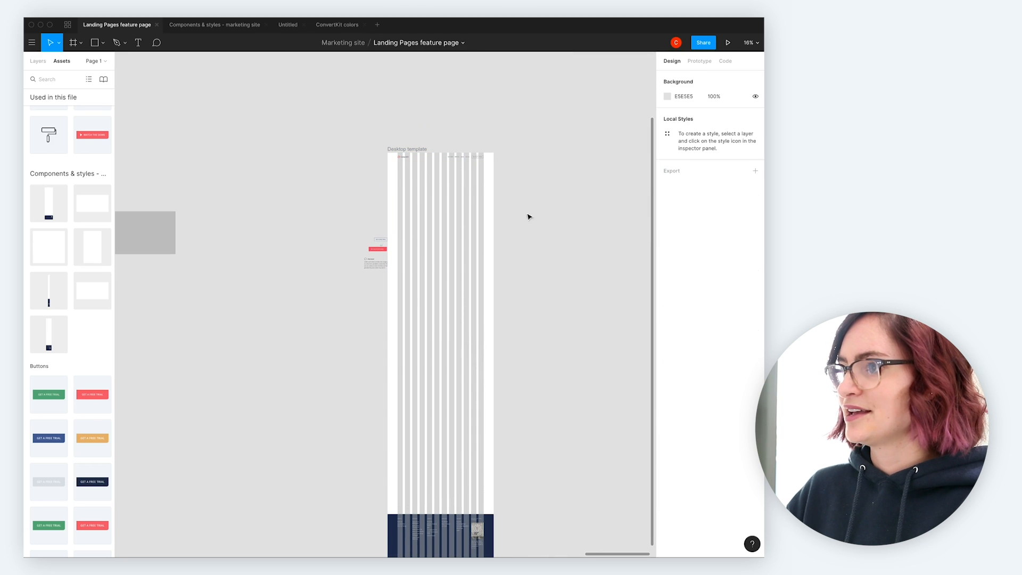
pyautogui.click(476, 159)
# Place an instance of the round play button from the shared library on the detached Desktop template.
pyautogui.scroll(-10, 107, 240)
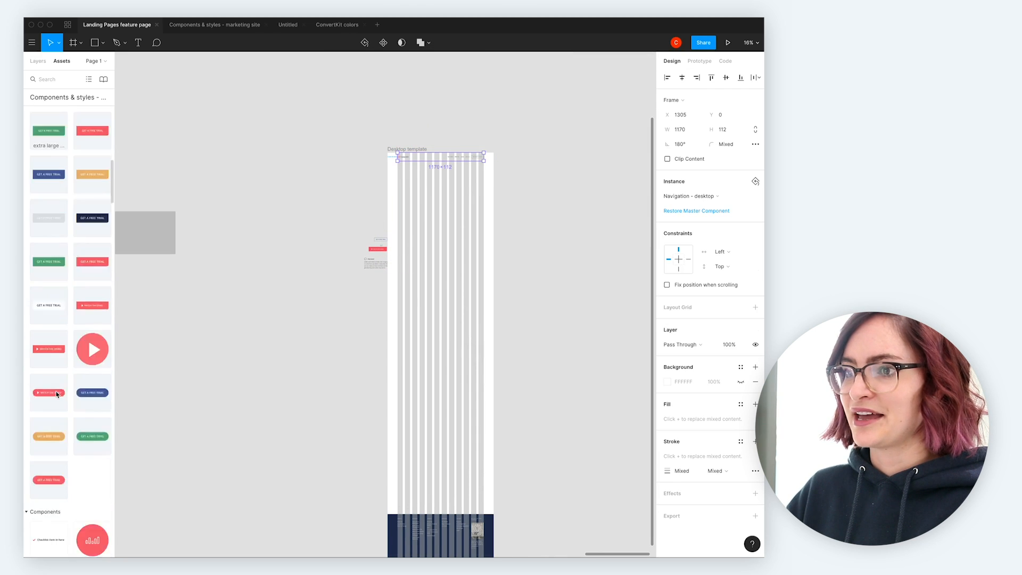
pyautogui.moveTo(113, 288); pyautogui.dragTo(430, 221)
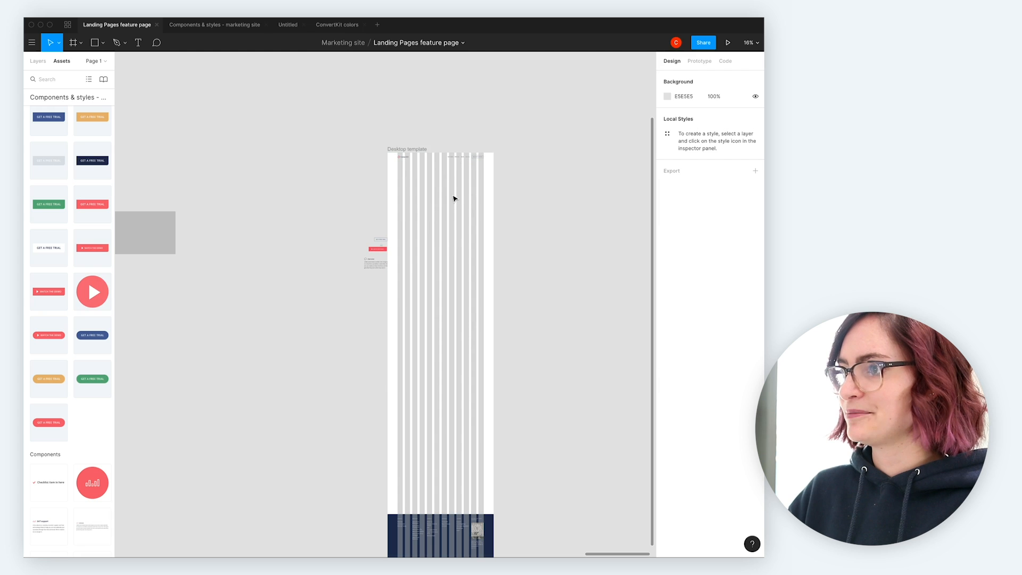
pyautogui.scroll(5, 451, 213)
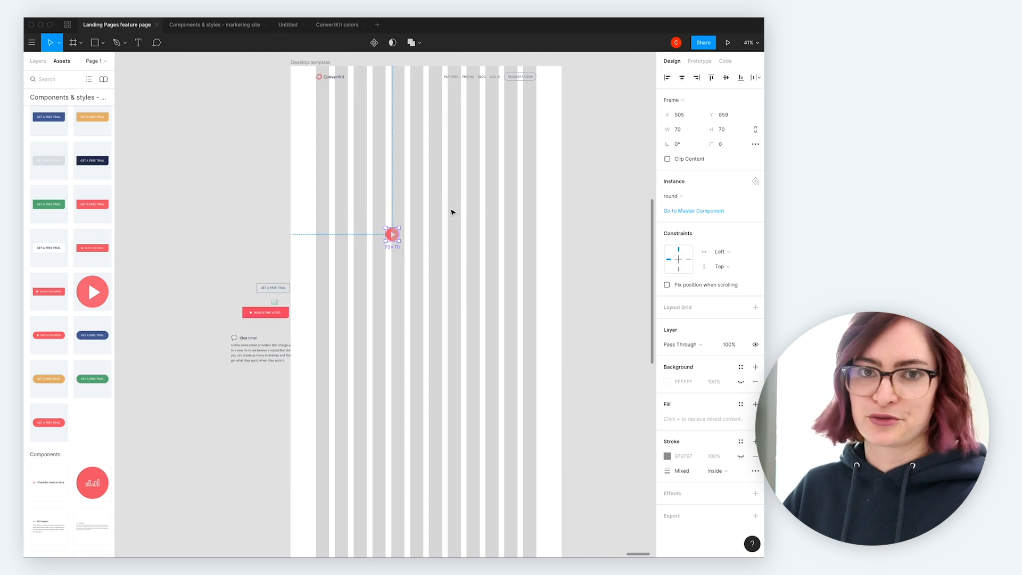
pyautogui.scroll(-5, 377, 173)
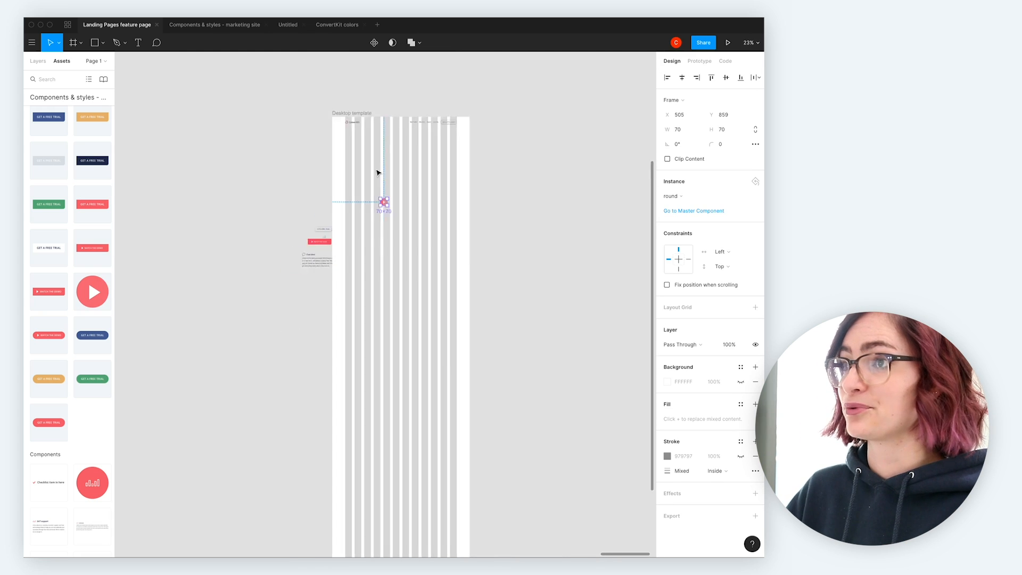
# In the Components & styles file, examine the Open Graph Image, Facebook Post, Instagram Post and Instagram Stories templates.
pyautogui.click(227, 26)
pyautogui.hscroll(10, 486, 193)
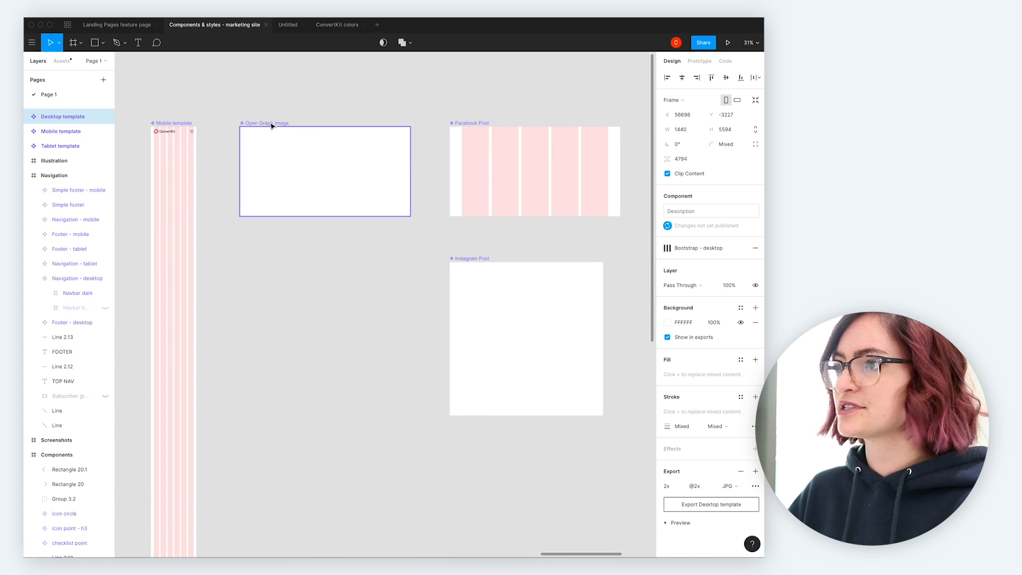
pyautogui.hscroll(8, 326, 226)
pyautogui.scroll(-1, 327, 226)
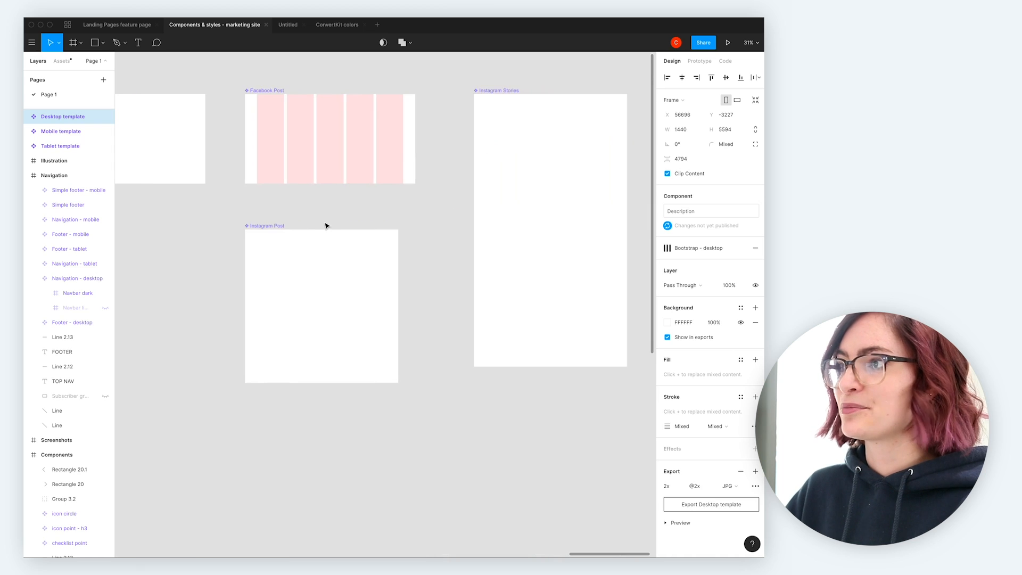
pyautogui.hscroll(4, 489, 104)
pyautogui.scroll(1, 488, 105)
pyautogui.hscroll(-4, 488, 105)
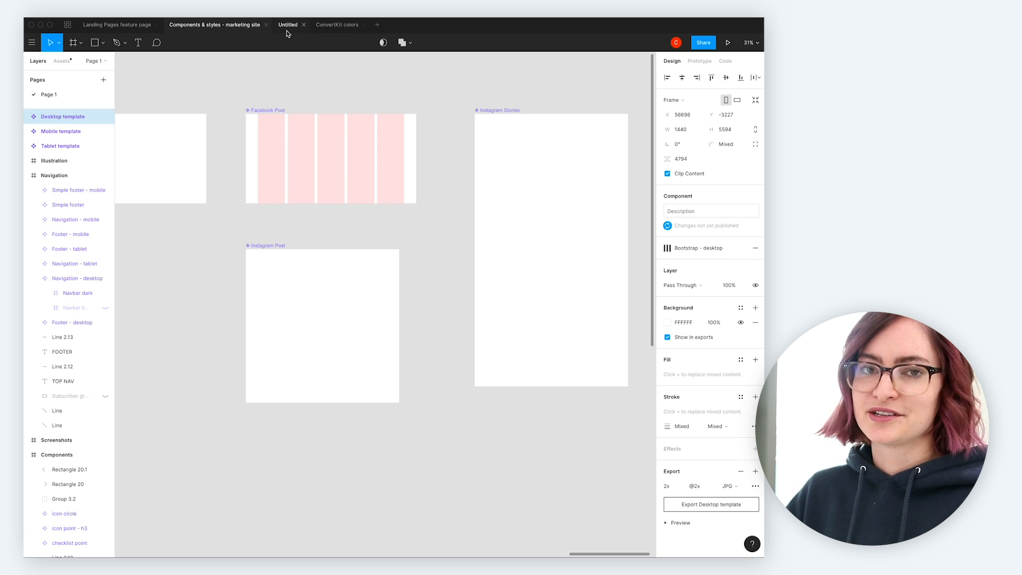
pyautogui.hscroll(-6, 239, 93)
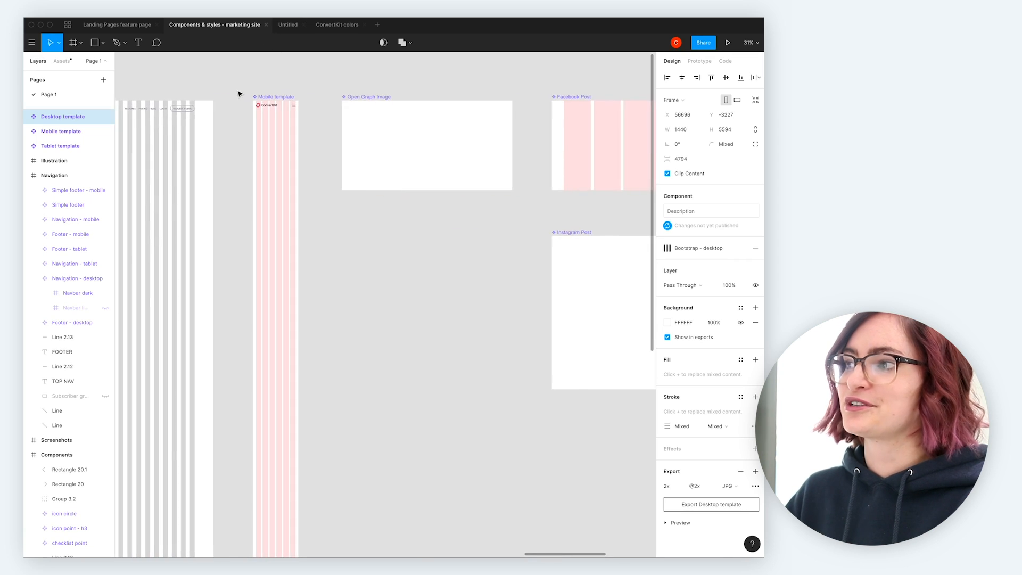
pyautogui.hscroll(6, 239, 94)
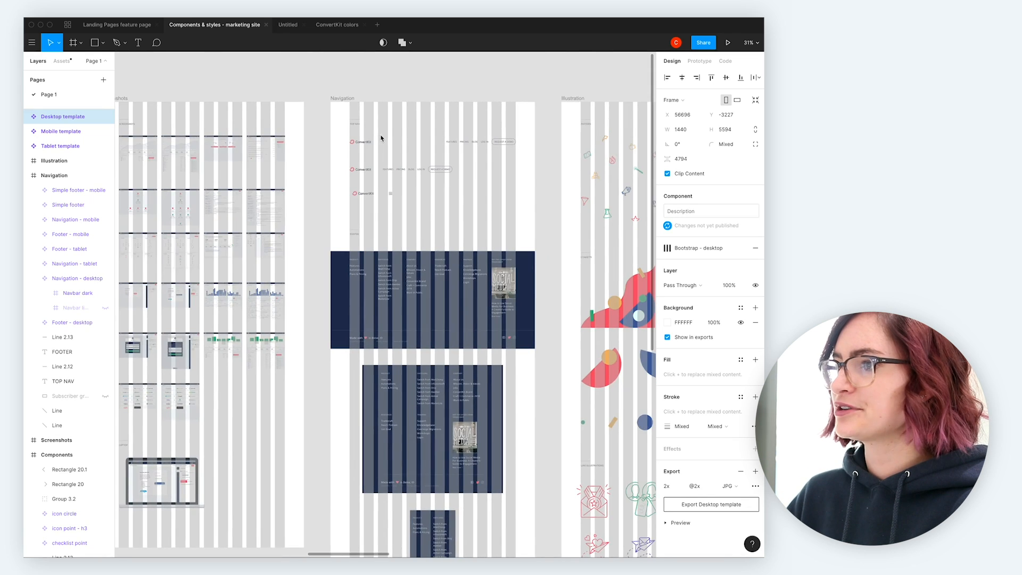
# Select the Navbar dark layer in the desktop navigation component and look over the Screenshots, Components and Icons frames.
pyautogui.scroll(6, 381, 137)
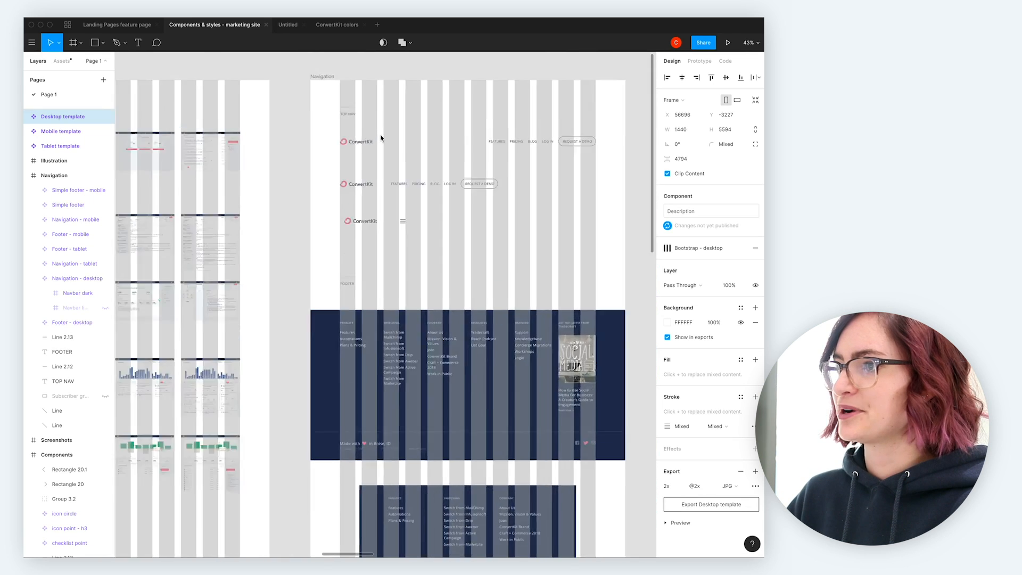
pyautogui.click(354, 151)
pyautogui.doubleClick(354, 151)
pyautogui.hscroll(-10, 354, 151)
pyautogui.scroll(-6, 354, 150)
pyautogui.hscroll(-12, 354, 150)
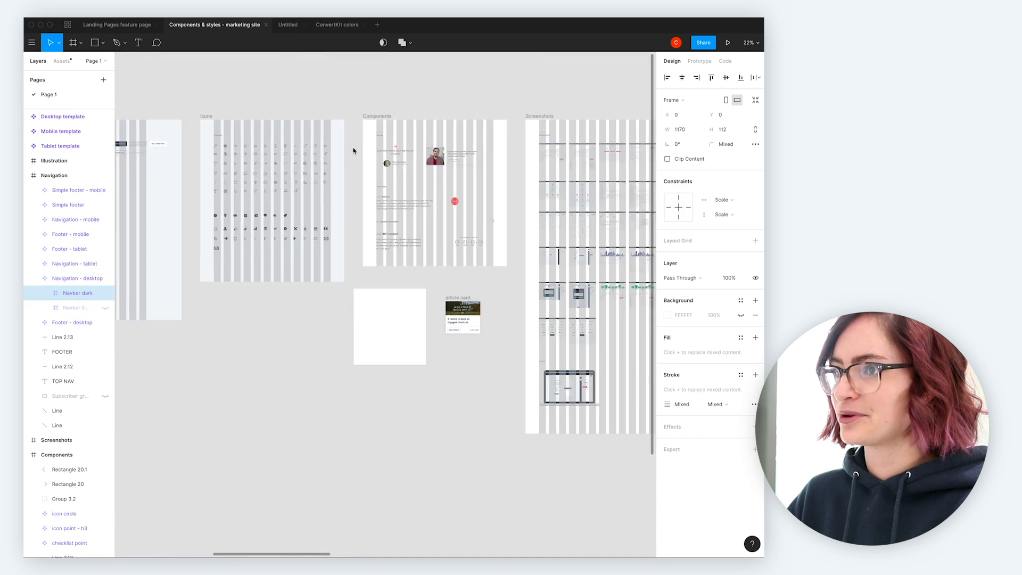
pyautogui.scroll(6, 353, 150)
# Place the regular long logo on the Desktop template in the Landing Pages feature page file and view its related component options.
pyautogui.click(69, 341)
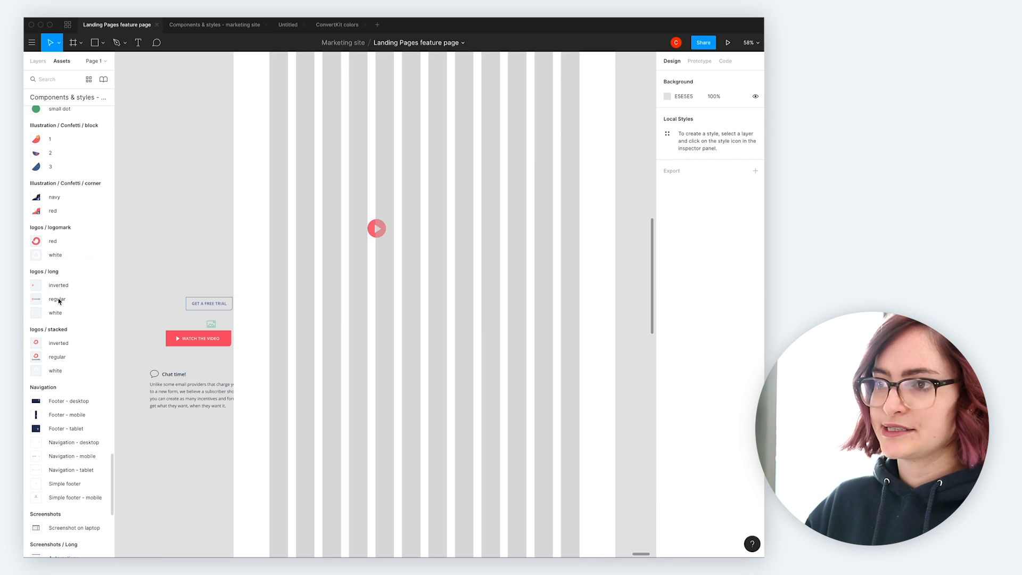
pyautogui.moveTo(53, 299); pyautogui.dragTo(441, 322)
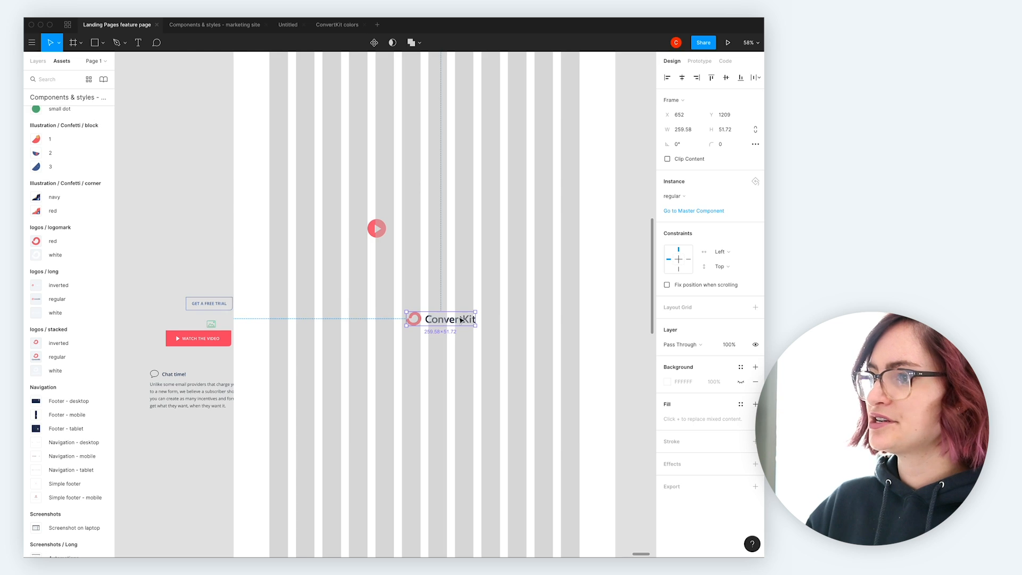
pyautogui.click(690, 193)
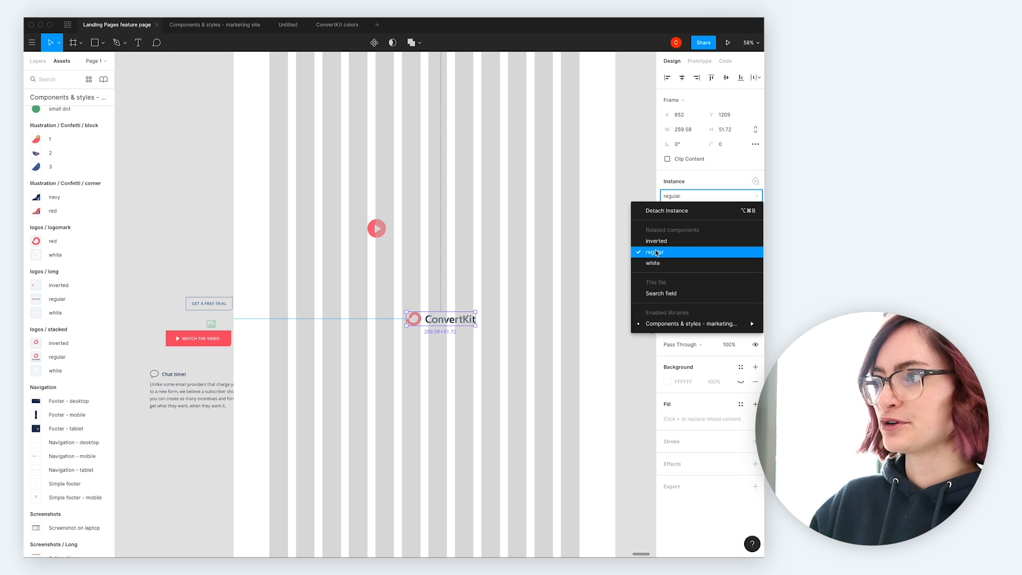
pyautogui.click(247, 90)
# Review how the library assets are grouped by name, from logos and navigation back to icons, buttons and page templates.
pyautogui.click(218, 27)
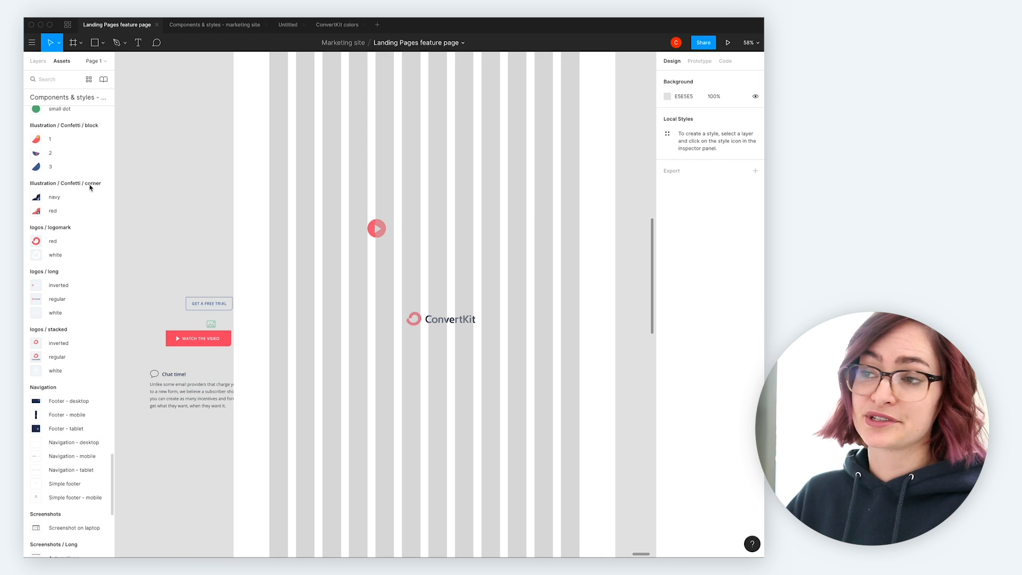
pyautogui.scroll(-3, 85, 181)
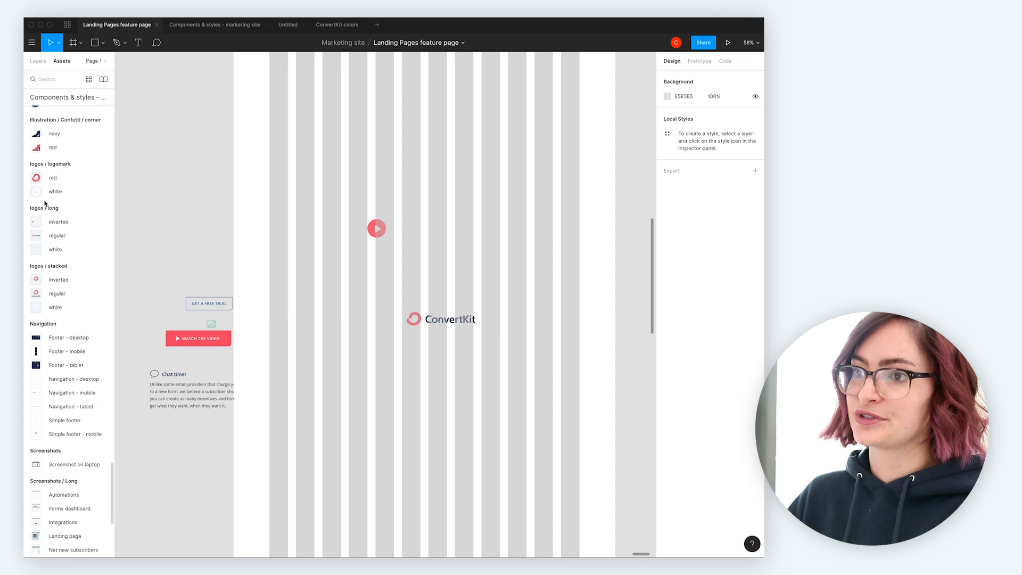
pyautogui.scroll(15, 53, 251)
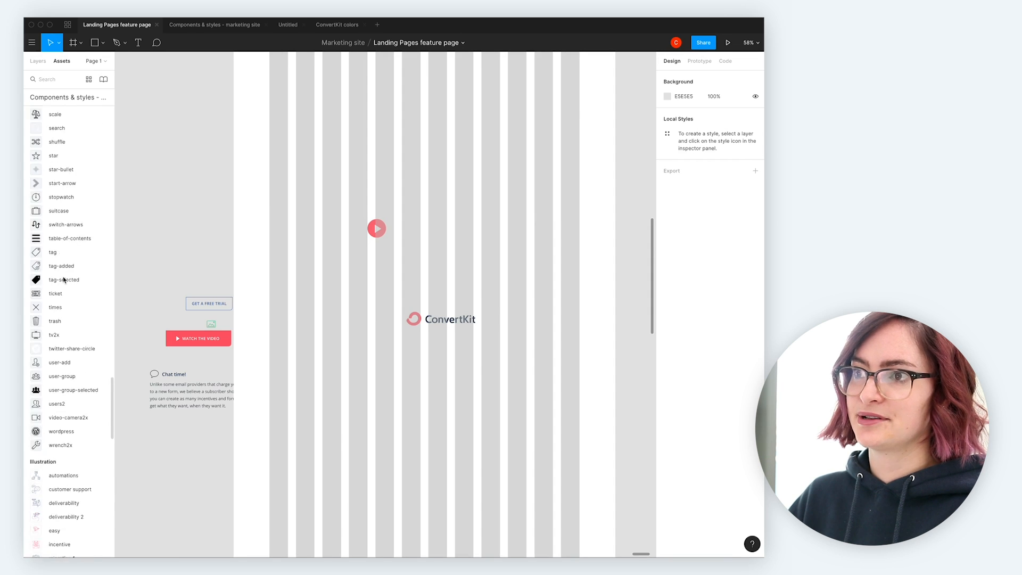
pyautogui.scroll(15, 63, 280)
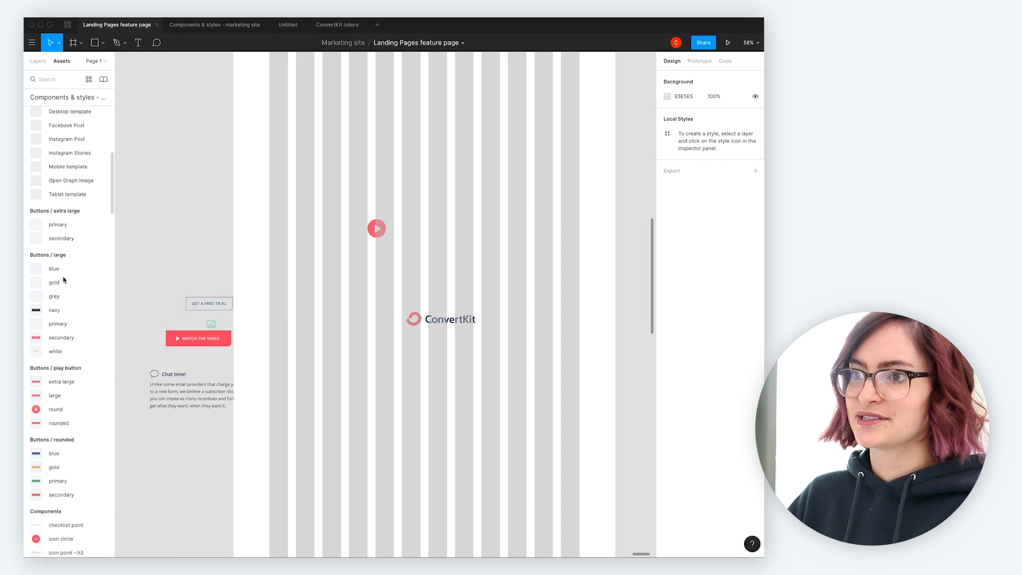
pyautogui.scroll(1, 64, 279)
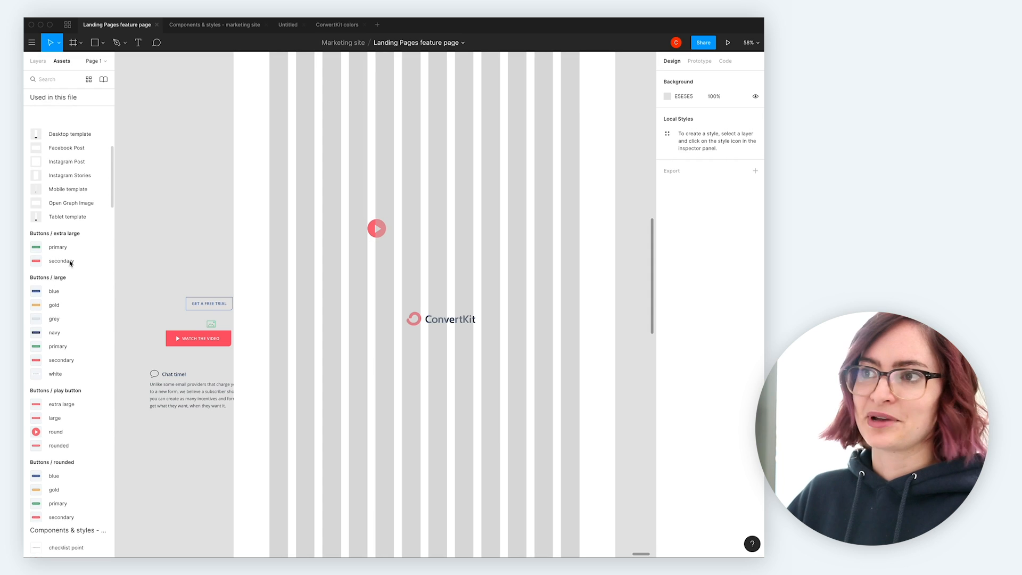
pyautogui.scroll(-7, 67, 240)
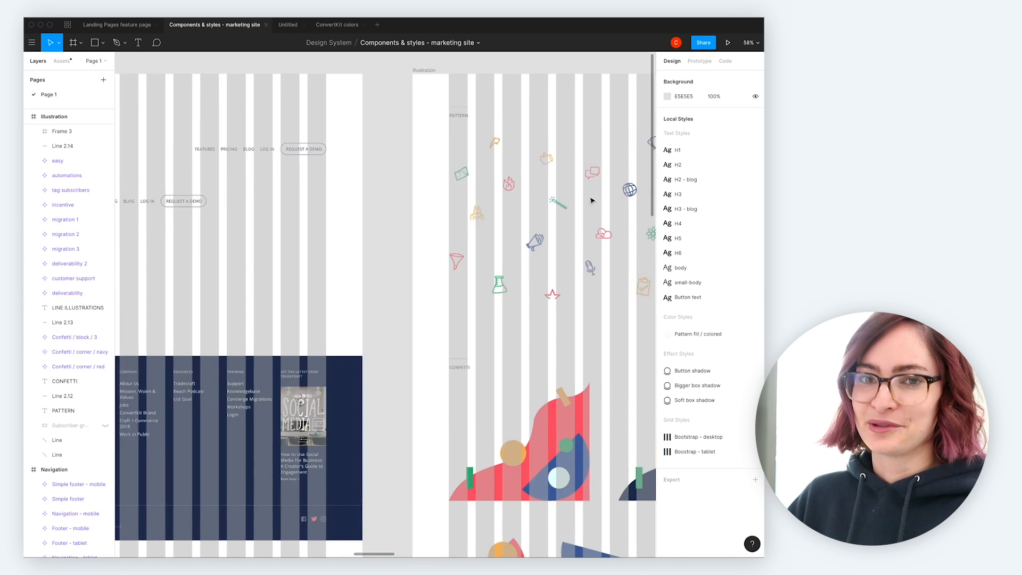
# Examine the pattern, confetti and line illustrations in the Illustration frame of the Components & styles file.
pyautogui.hscroll(5, 591, 200)
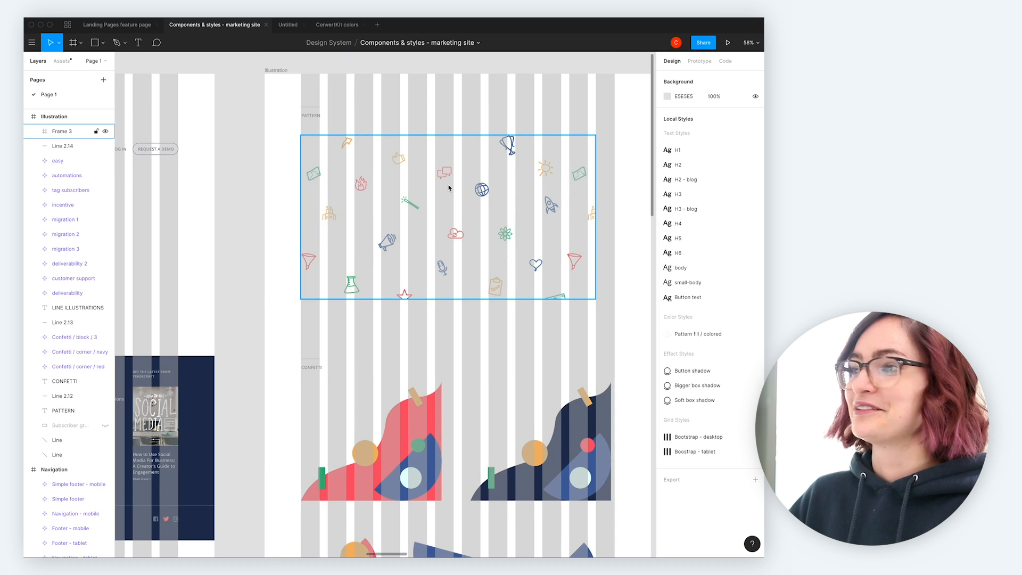
pyautogui.scroll(-10, 449, 188)
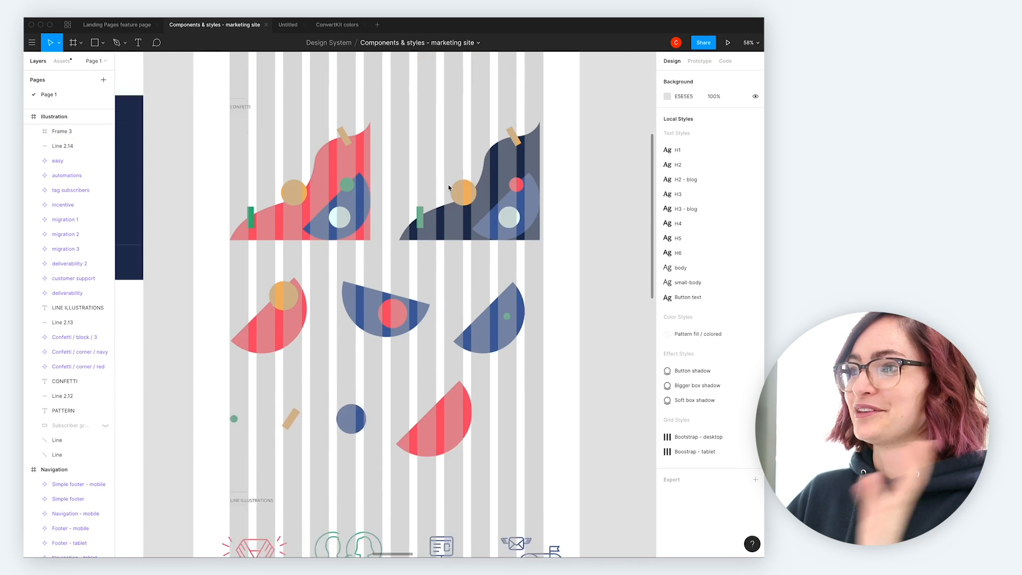
pyautogui.scroll(-2, 449, 187)
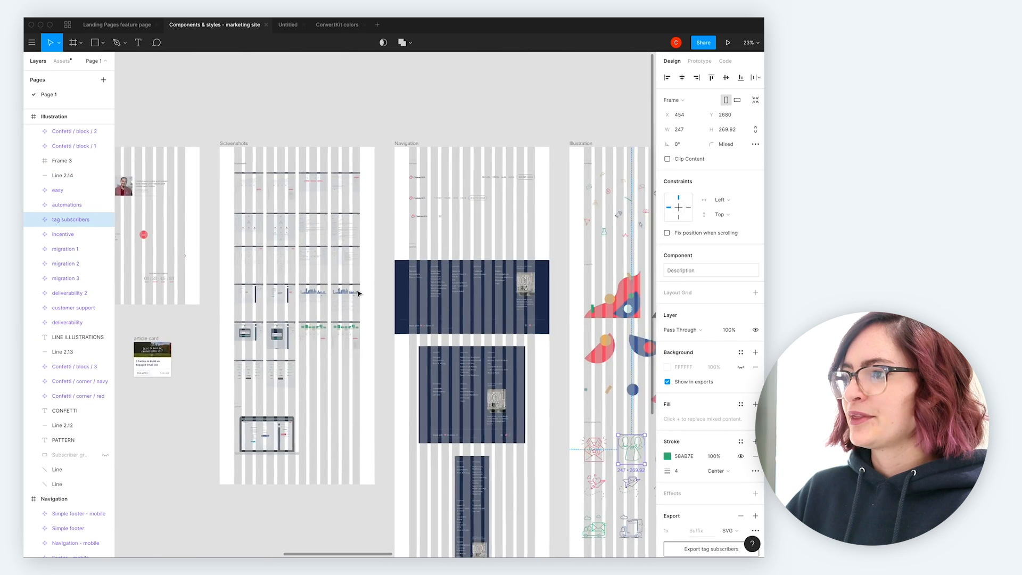
# Hide the layout grids in the Components & styles file and bring the Screenshots frame into view.
pyautogui.hscroll(1, 358, 293)
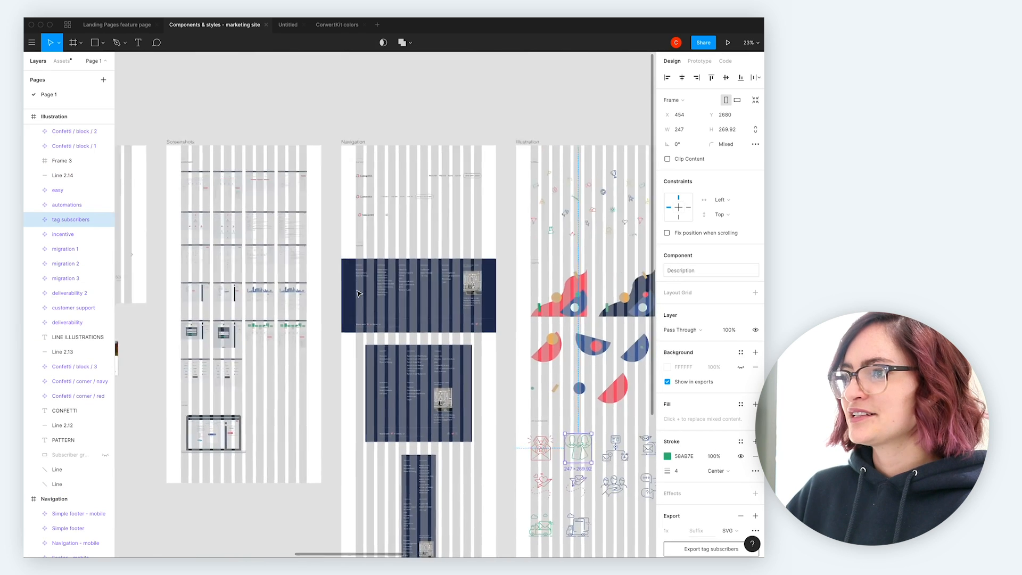
pyautogui.hscroll(-12, 358, 293)
pyautogui.hscroll(15, 358, 294)
pyautogui.scroll(5, 358, 294)
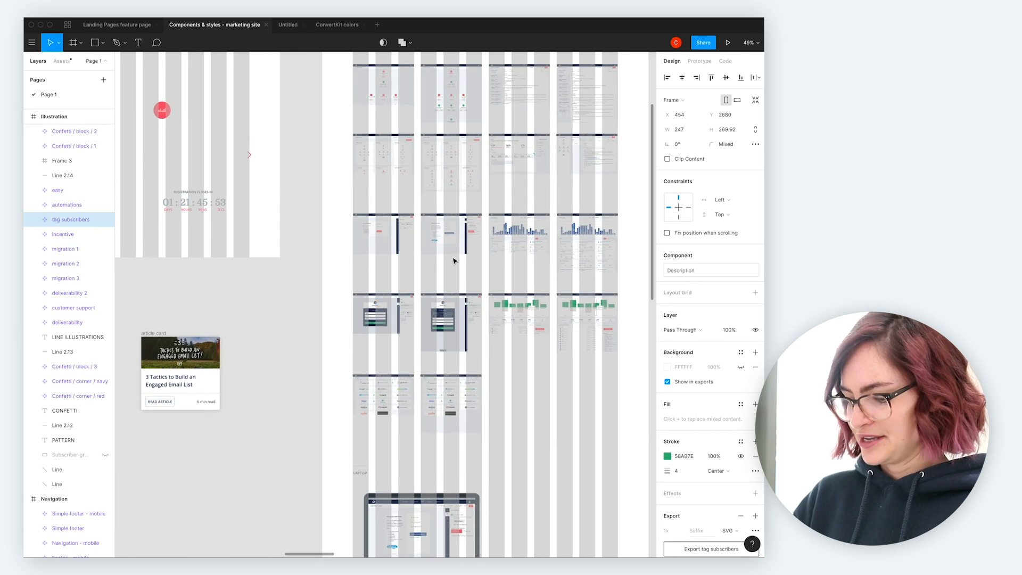
pyautogui.hotkey('ctrl', 'g')
pyautogui.scroll(5, 453, 260)
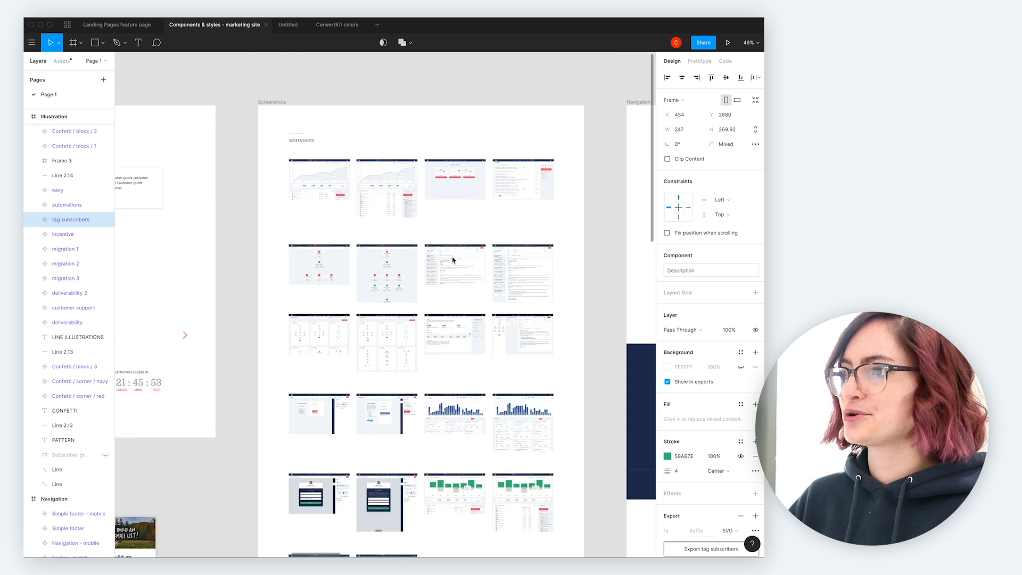
pyautogui.scroll(3, 453, 259)
pyautogui.scroll(-3, 453, 260)
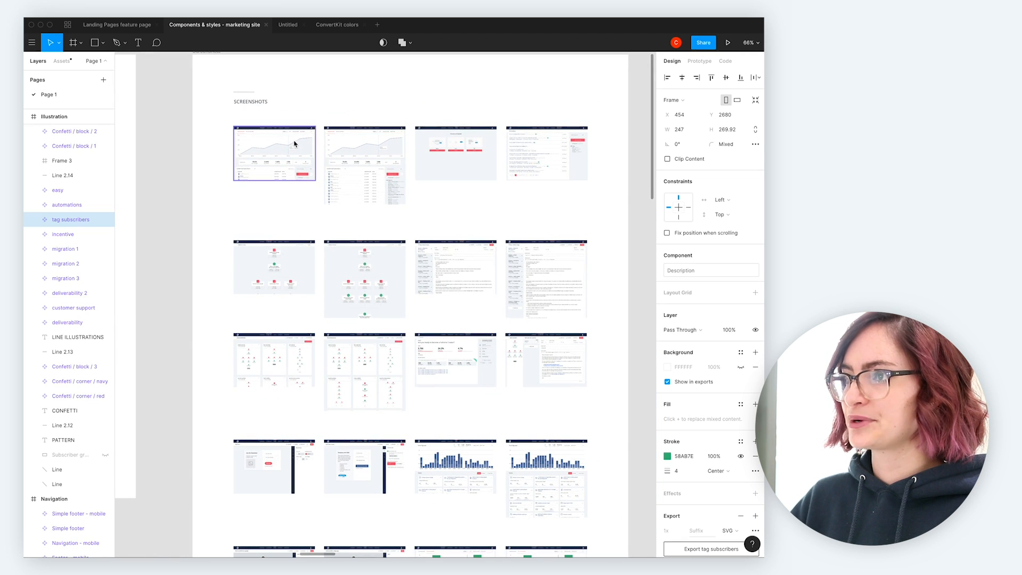
# Compare the short and long screenshot components, selecting the subscriber growth, landing page and net new subscribers versions.
pyautogui.click(260, 155)
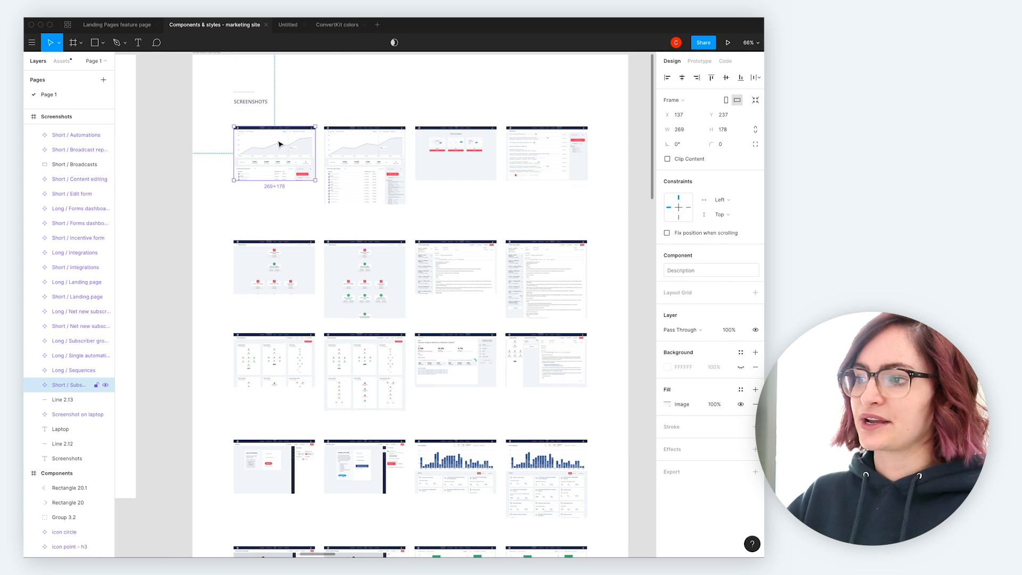
pyautogui.scroll(-10, 279, 144)
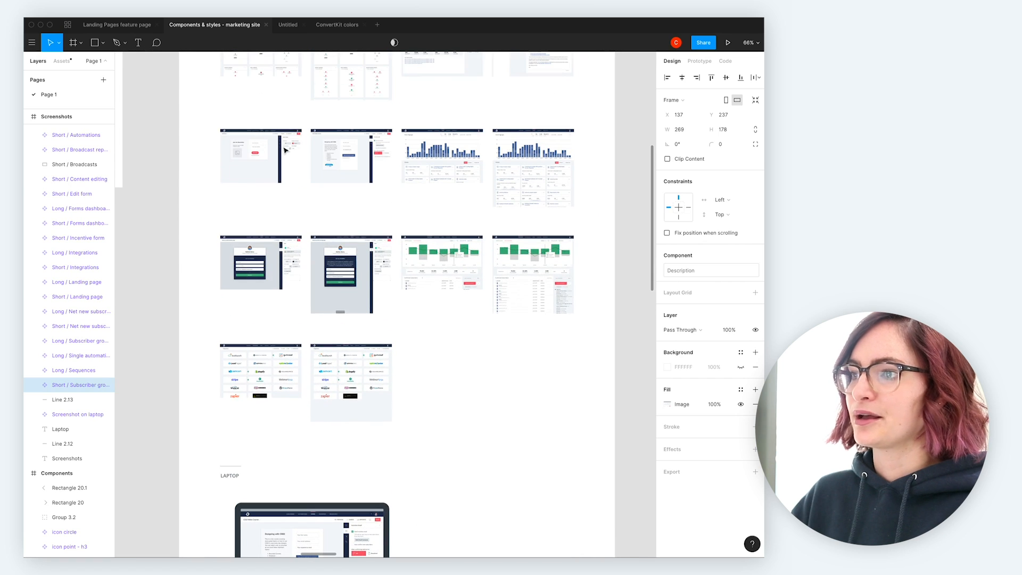
pyautogui.click(350, 265)
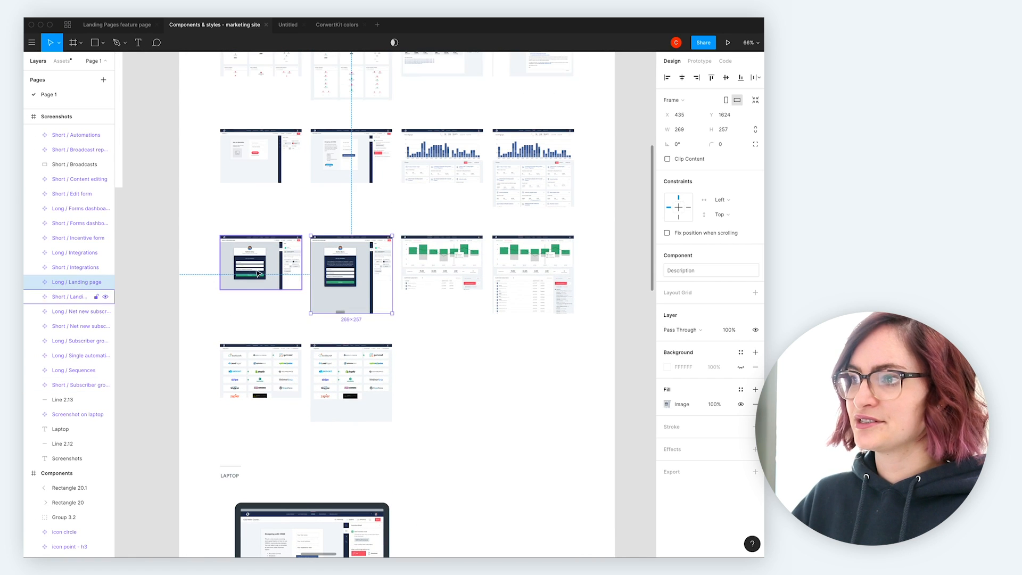
pyautogui.click(450, 268)
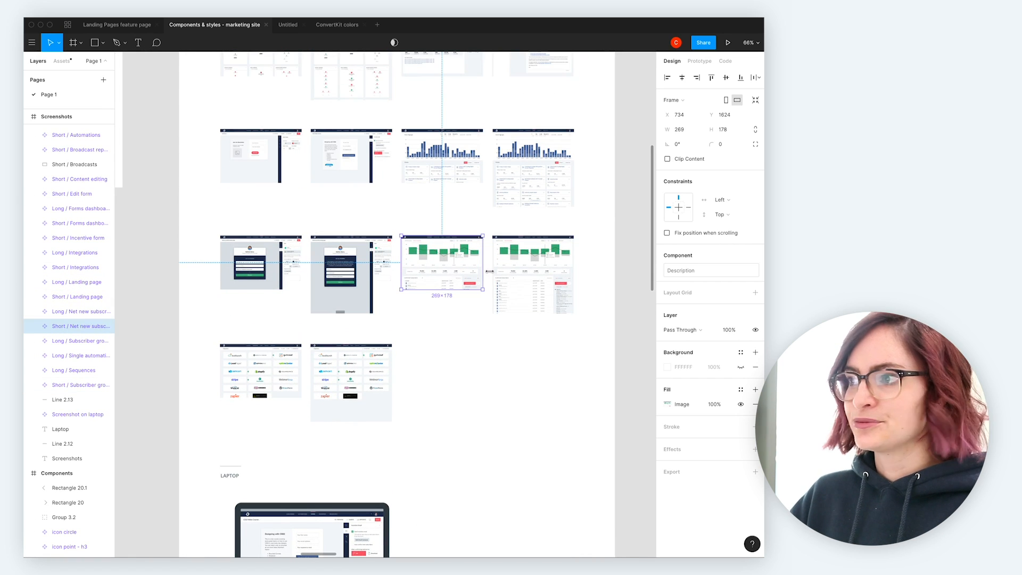
# Select the Screenshot on laptop component and inspect its nested screenshot and mask layers.
pyautogui.scroll(-5, 440, 344)
pyautogui.scroll(-7, 475, 346)
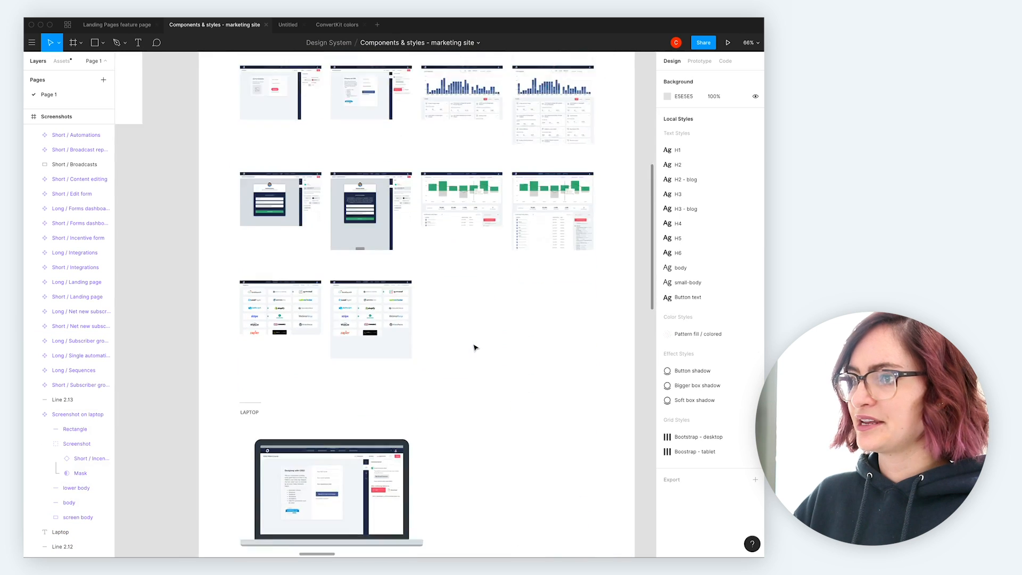
pyautogui.click(350, 333)
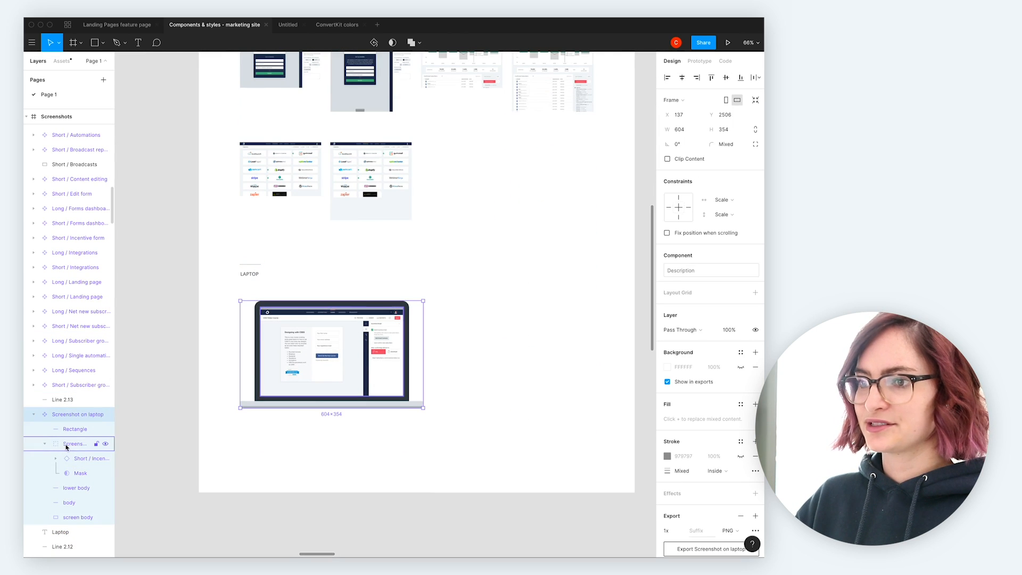
# Swap the nested Incentive form screenshot inside the Screenshot on laptop component for the short Landing page version.
pyautogui.click(75, 459)
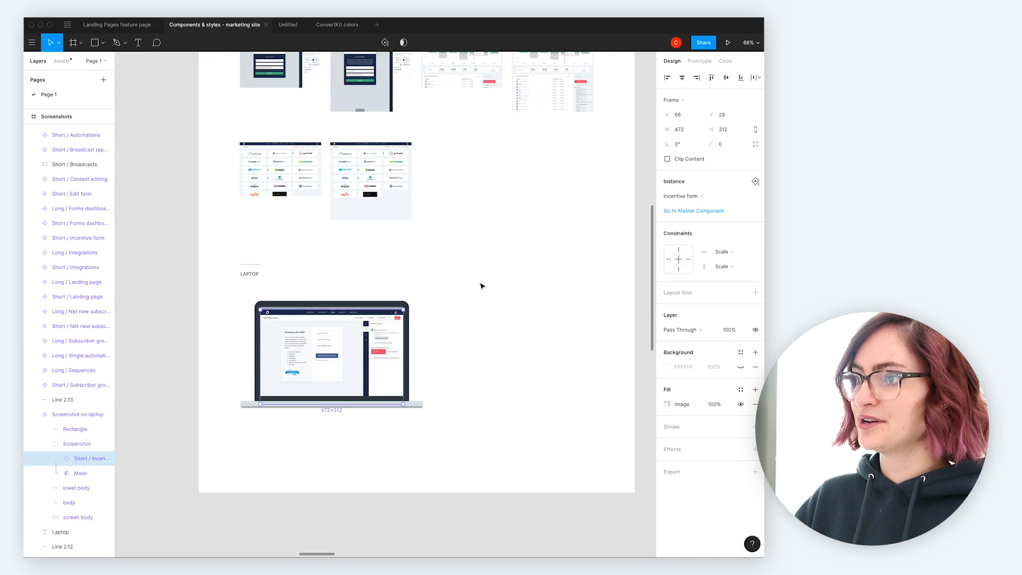
pyautogui.click(701, 197)
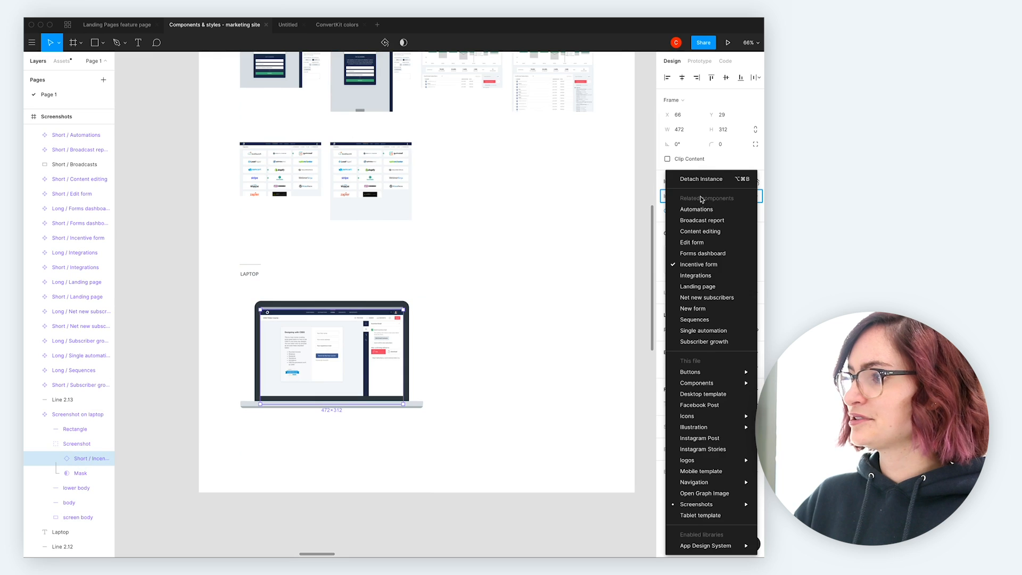
pyautogui.click(698, 287)
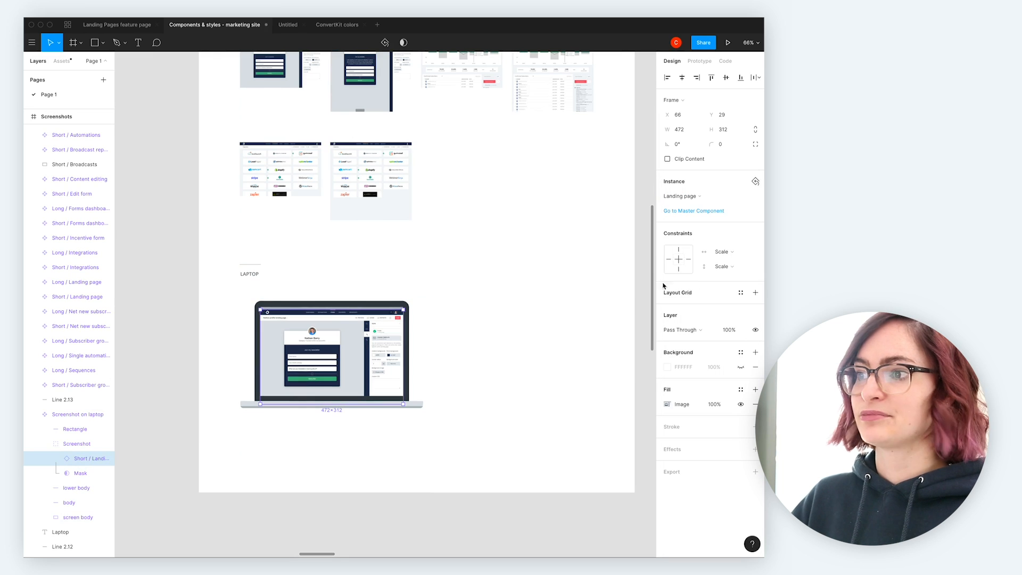
pyautogui.click(486, 304)
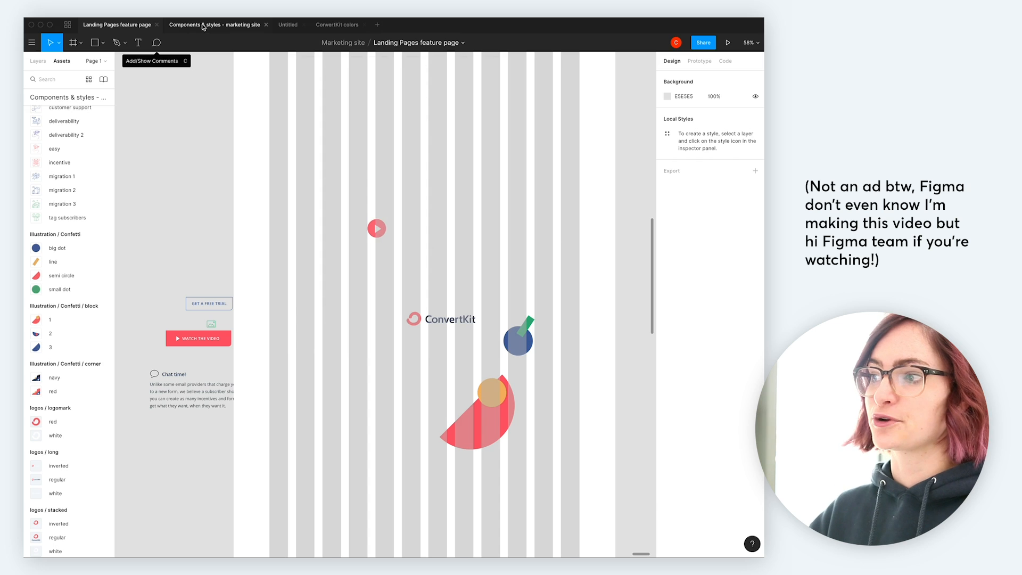
# In the Landing Pages feature page file, select the blue big dot, and disable and re-enable the Components & styles team library.
pyautogui.click(482, 397)
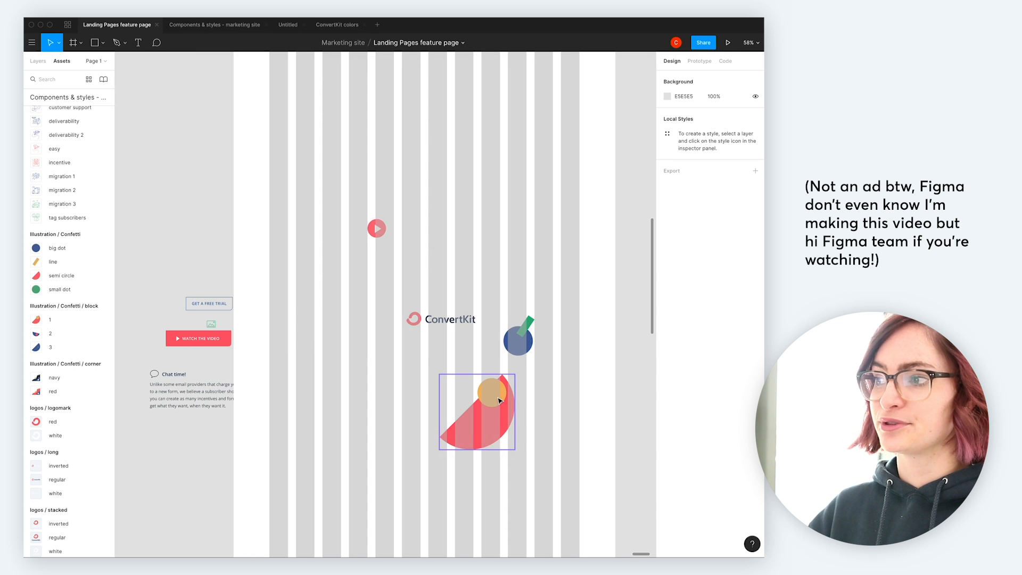
pyautogui.click(519, 351)
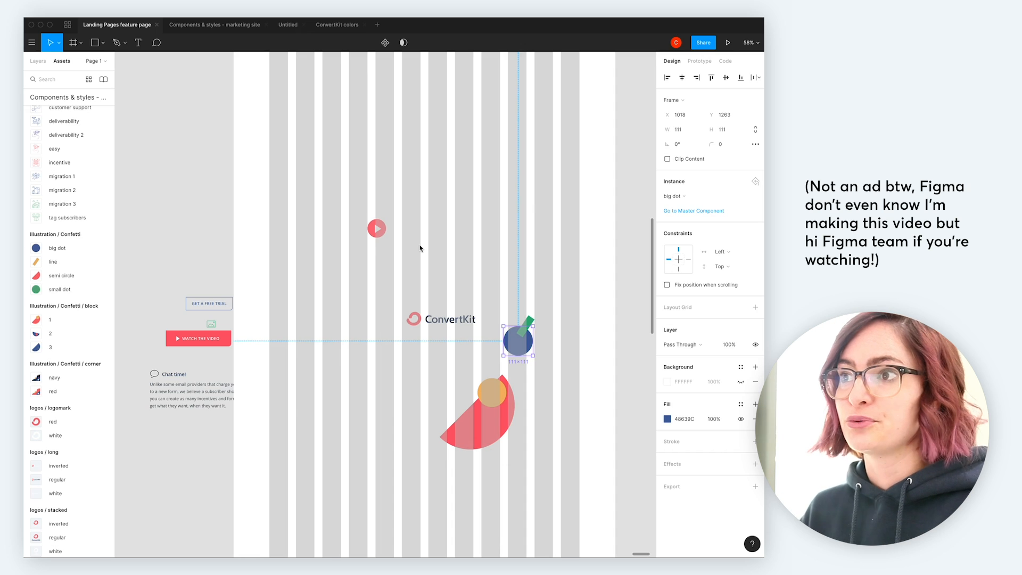
pyautogui.click(104, 79)
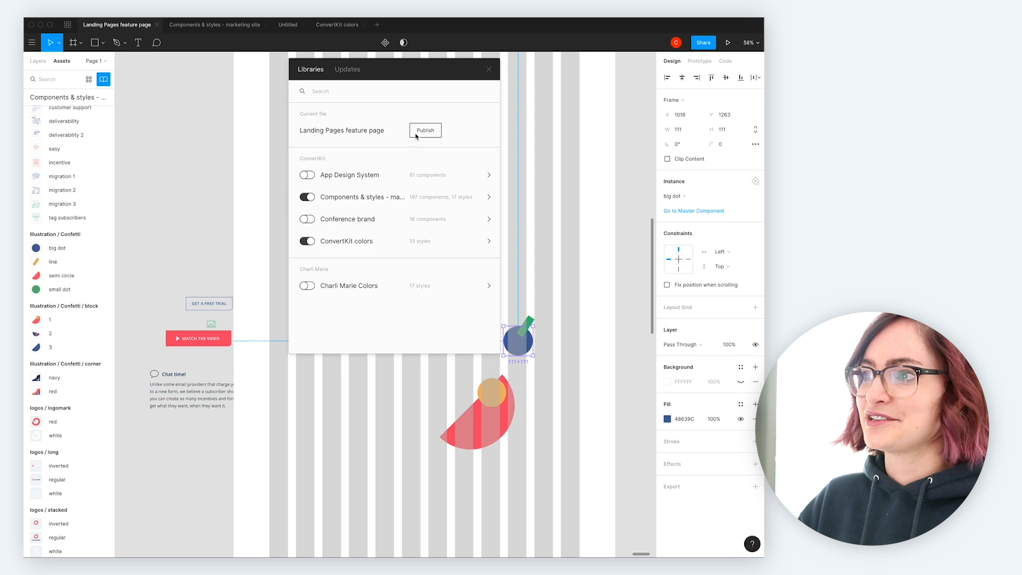
pyautogui.click(311, 197)
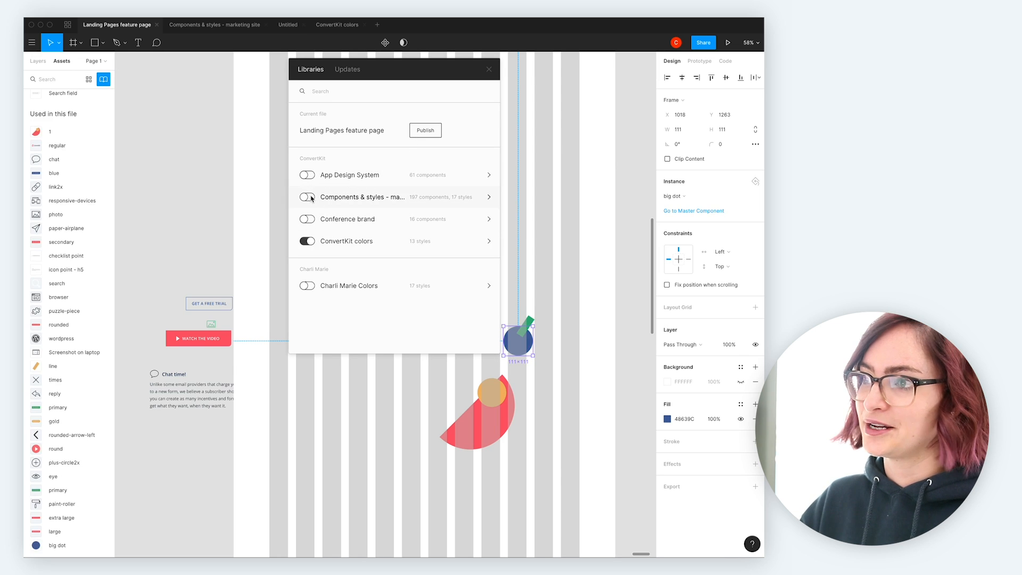
pyautogui.click(311, 198)
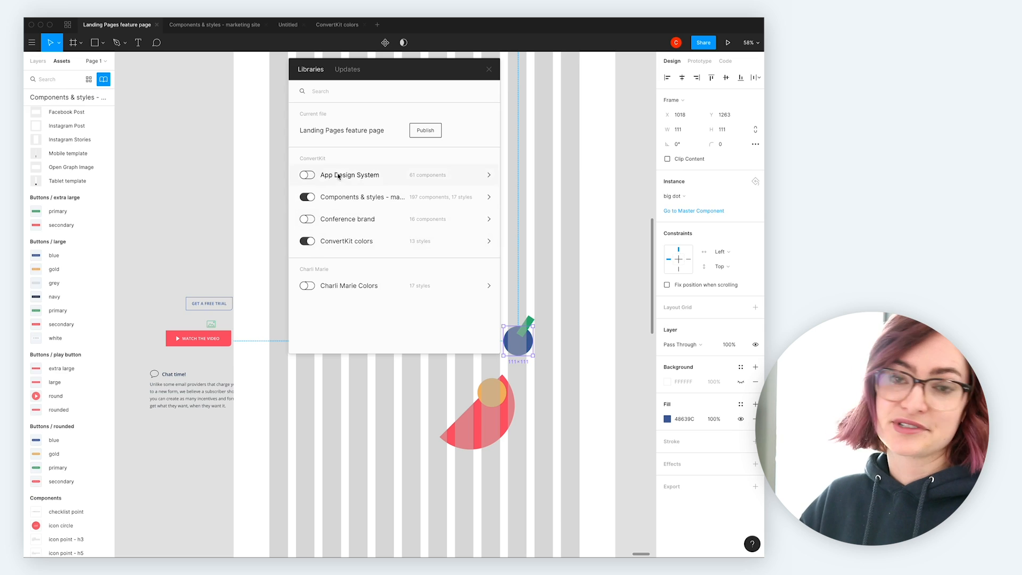